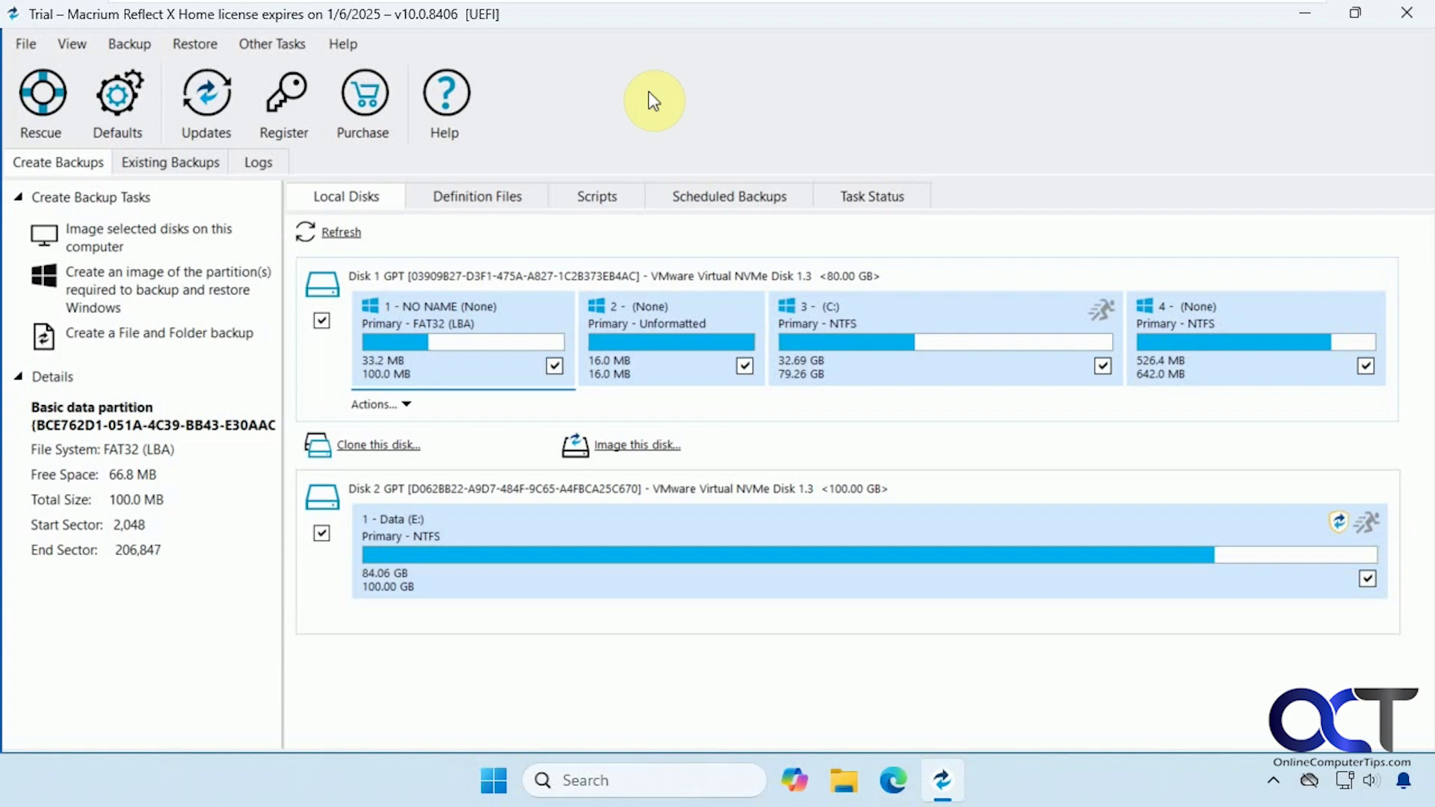
Open the Macrium Reflect X Home upgrade page in Edge from the trial app.
left_click(361, 112)
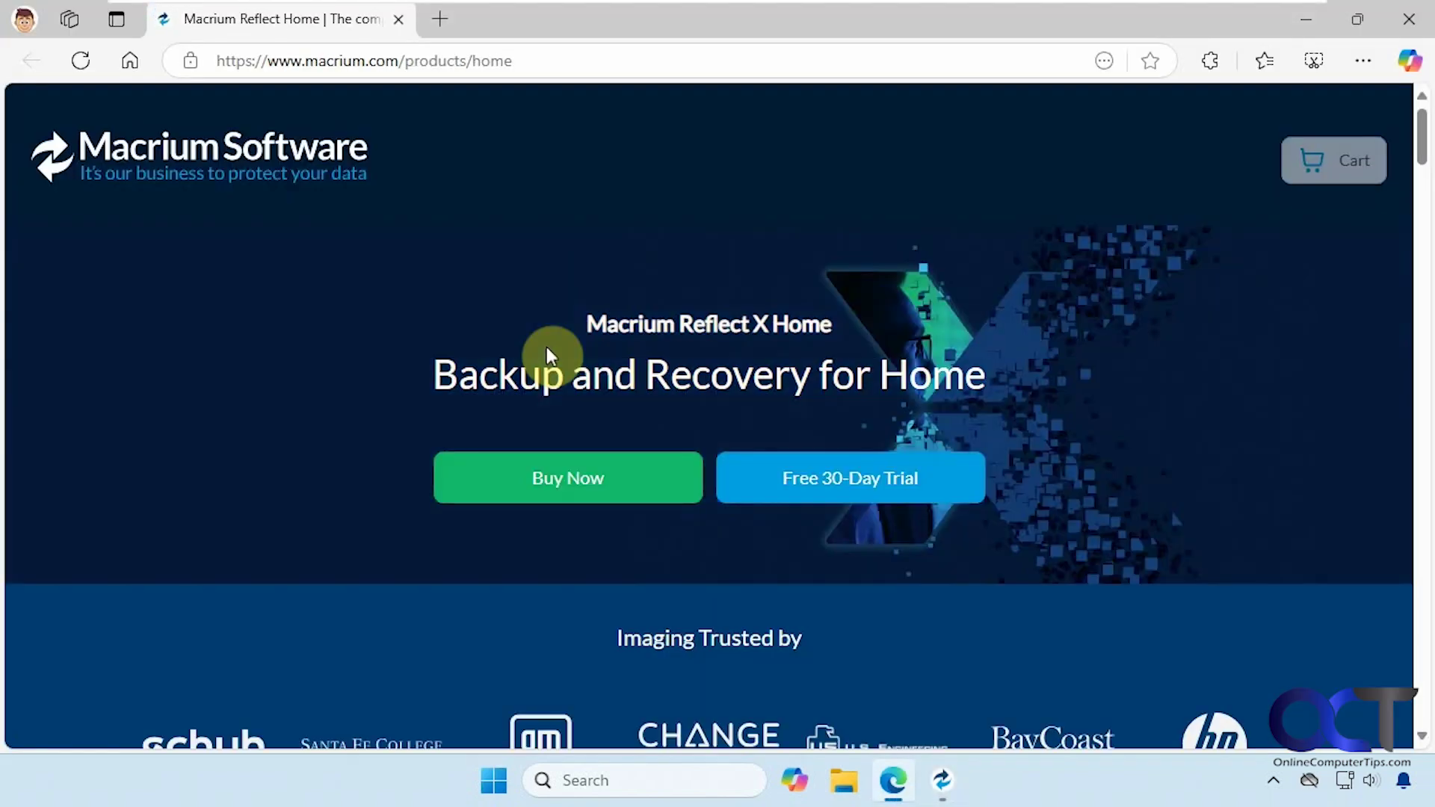
Find the Home Annual Plan at $49.99 per year, then close Edge.
left_click(573, 478)
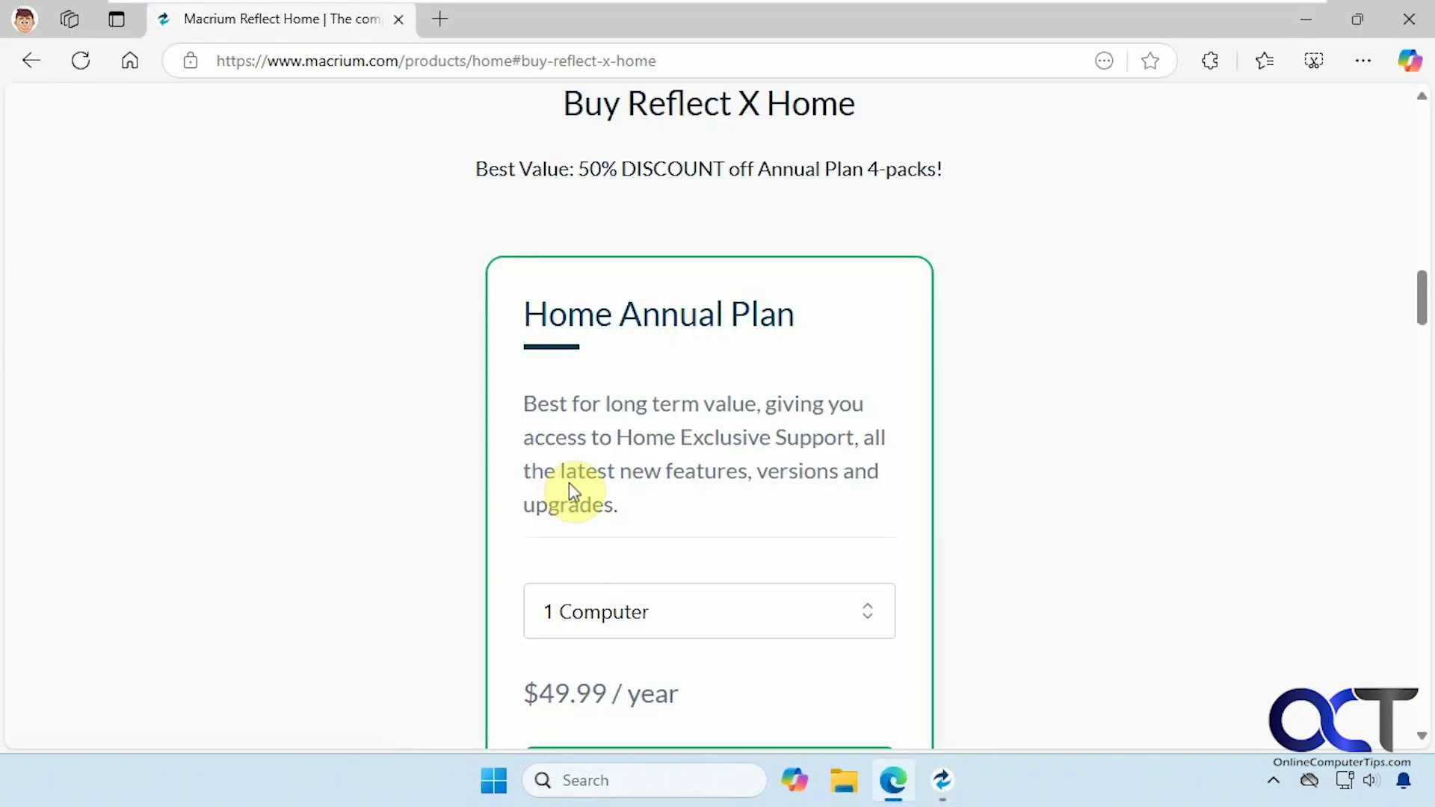
scroll(559, 472, "down", 3)
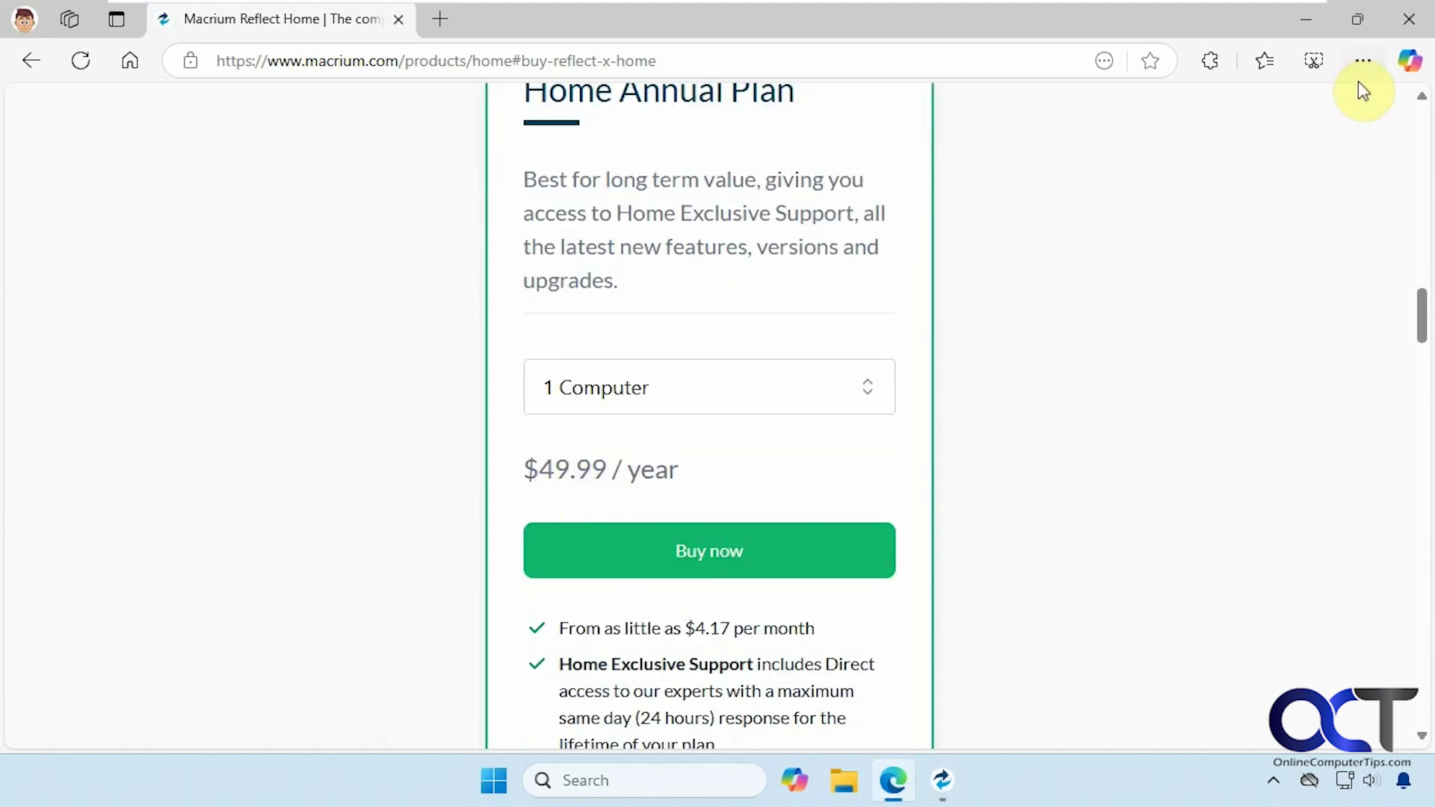
left_click(1405, 22)
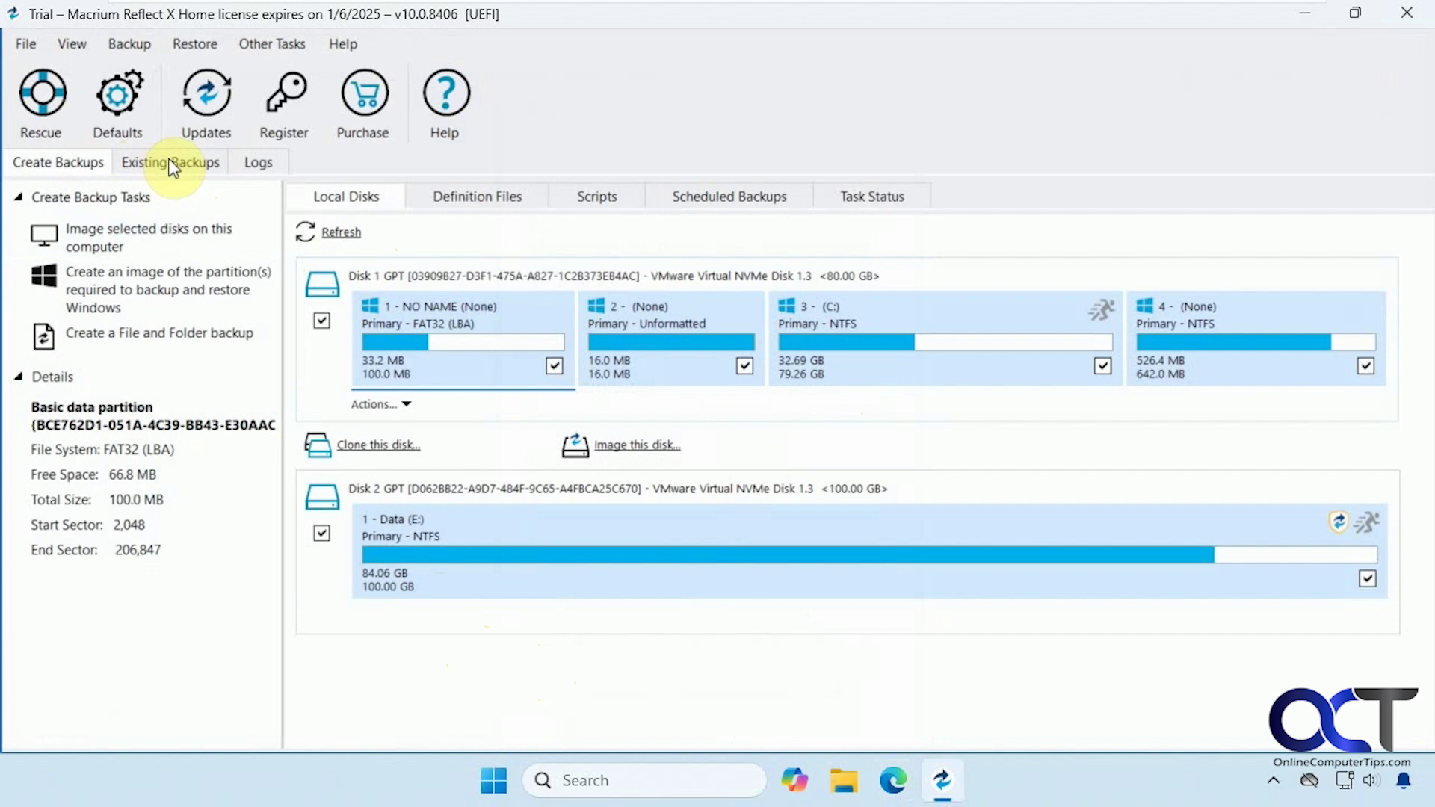
Open the Other Tasks menu to reach the rescue media option.
left_click(290, 47)
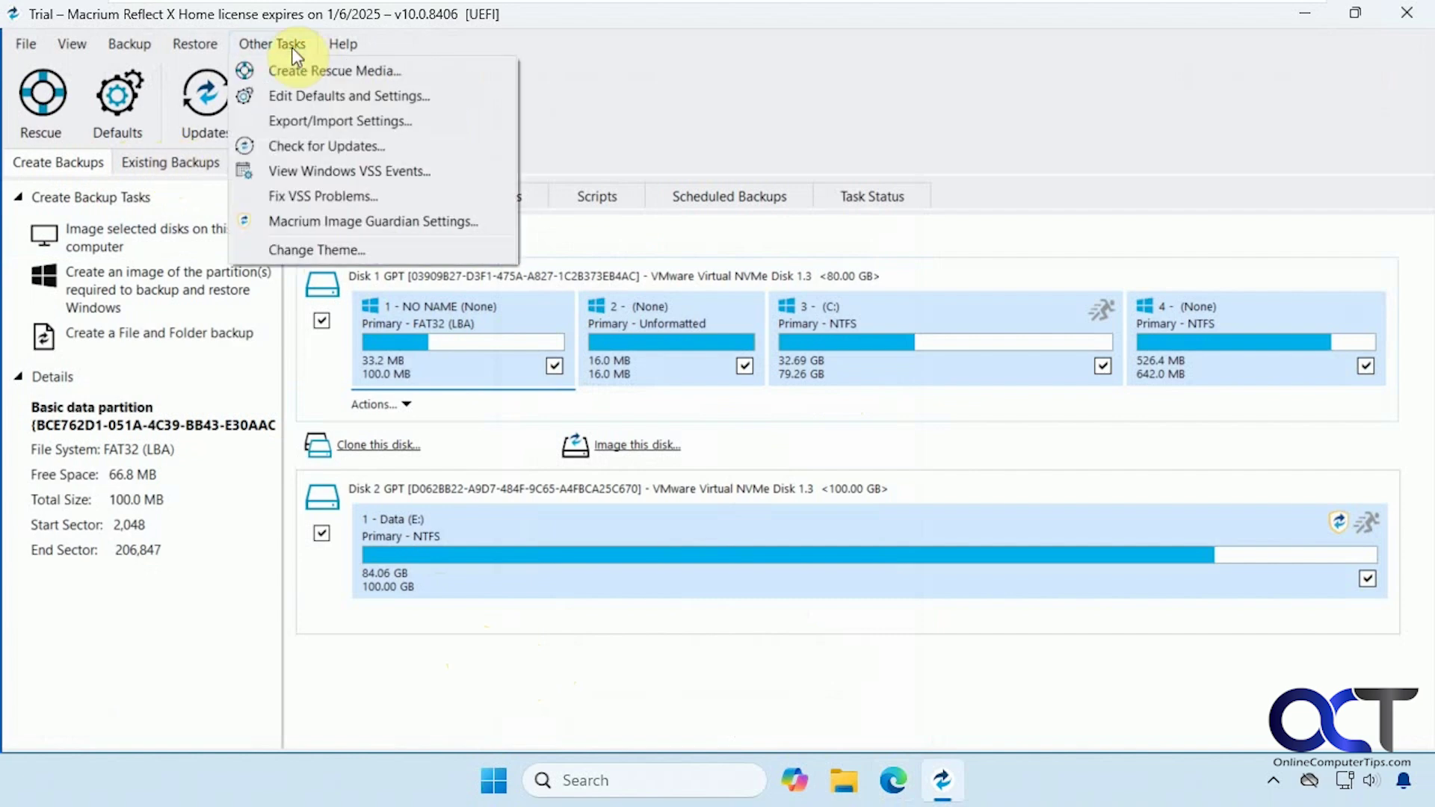
Build a Windows RE 11 rescue entry into the Windows boot menu and acknowledge the success message.
left_click(290, 72)
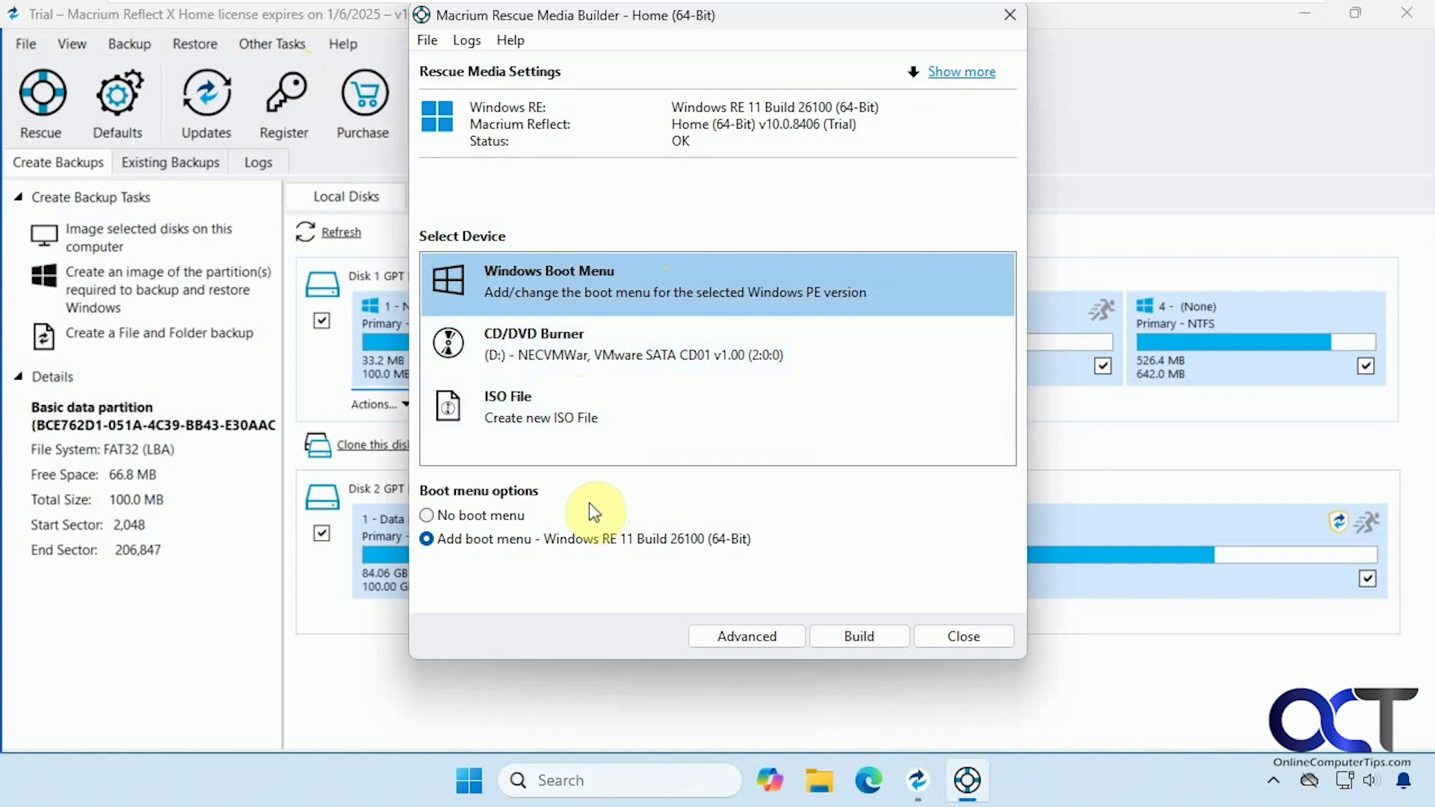
left_click(849, 638)
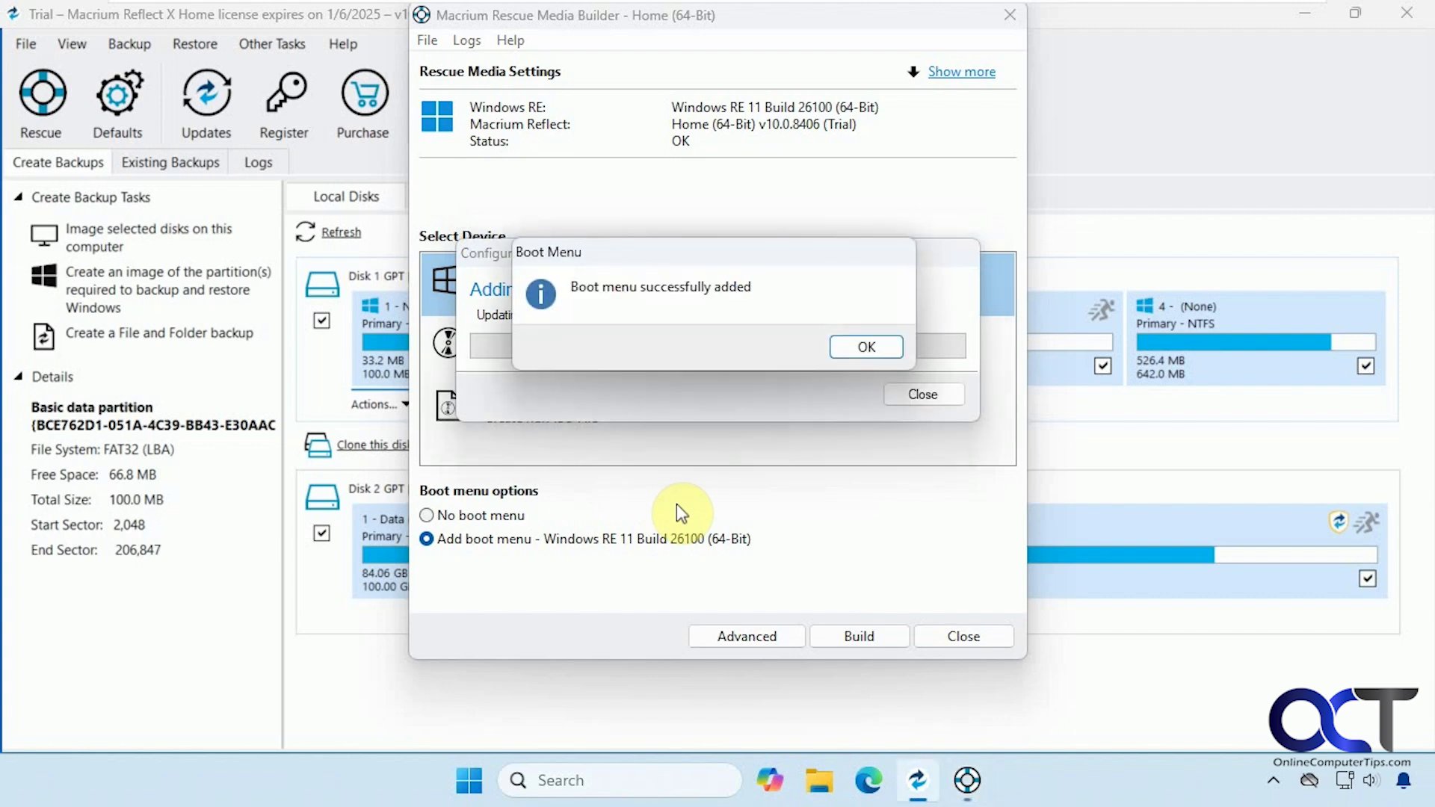
left_click(854, 348)
left_click(863, 347)
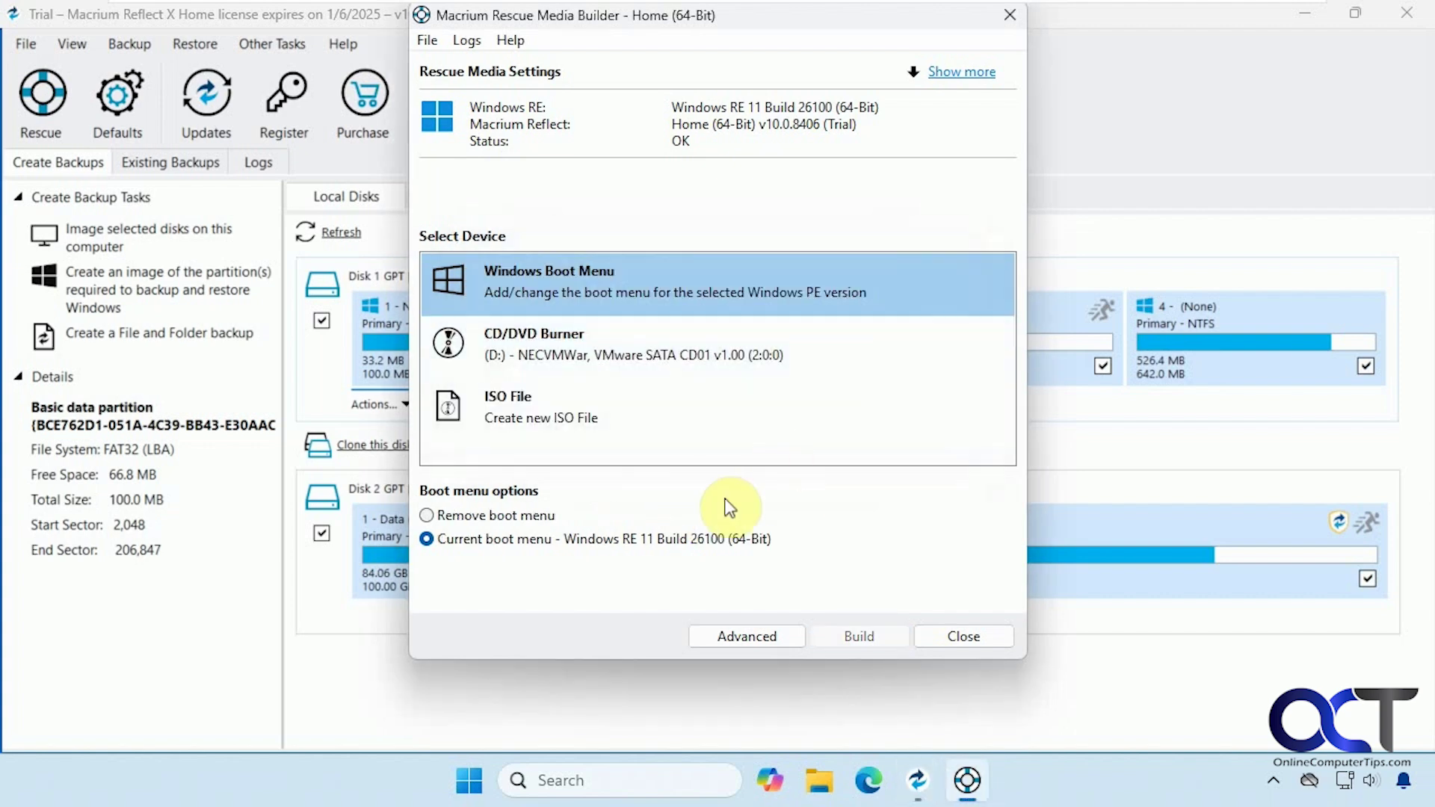
Switch the rescue media to an ISO file saved as E:\MacriumRescue2.iso.
left_click(558, 402)
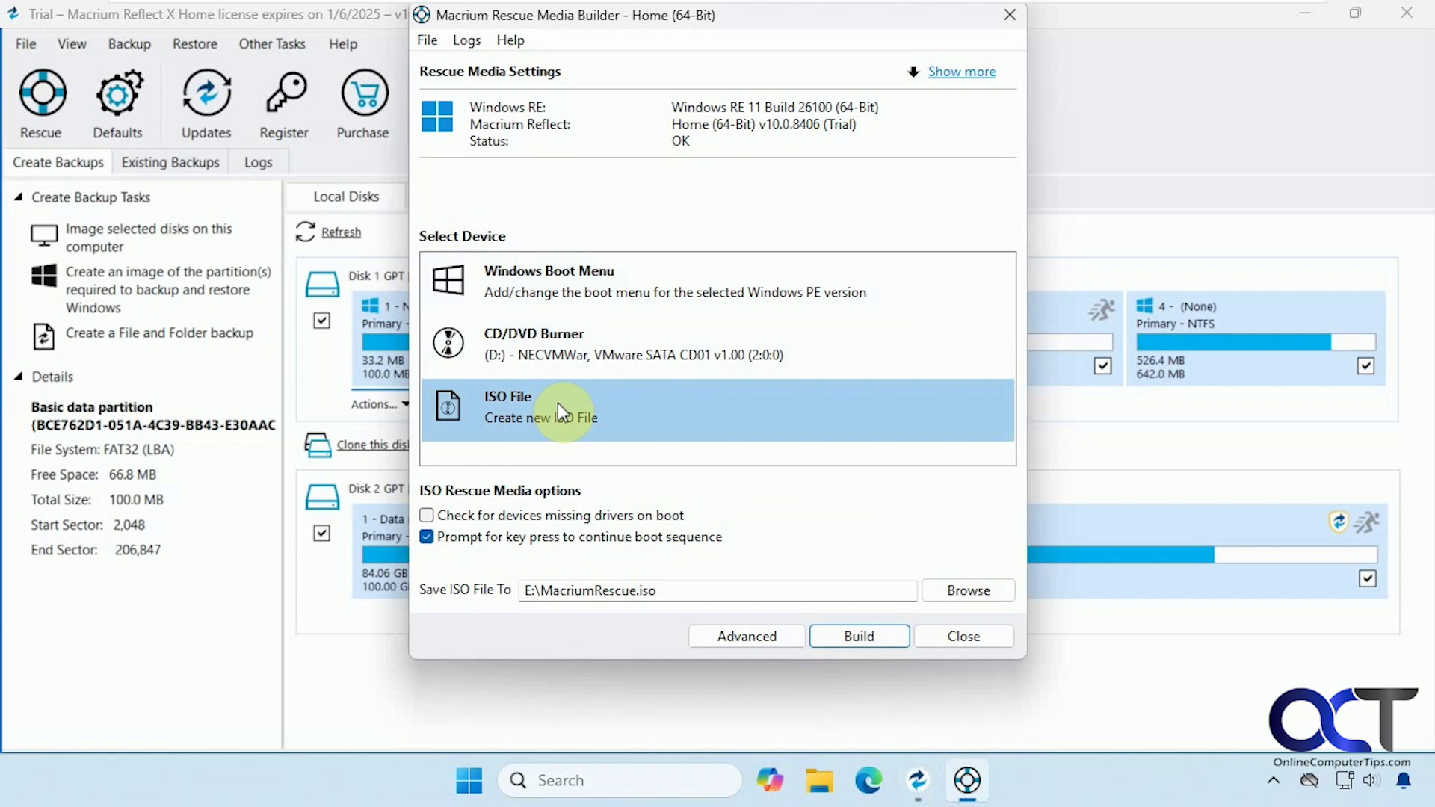
left_click(946, 591)
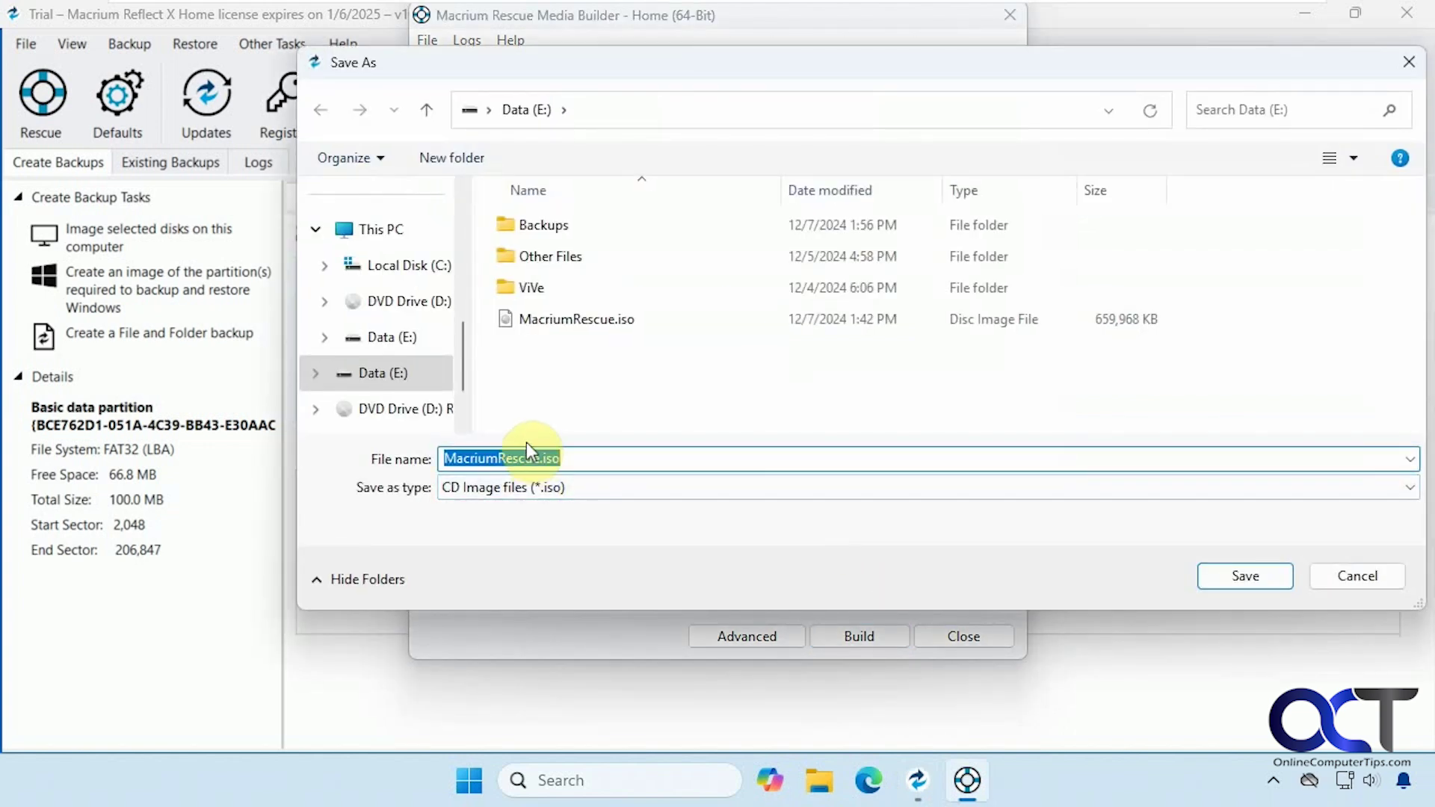
left_click(546, 458)
type("2")
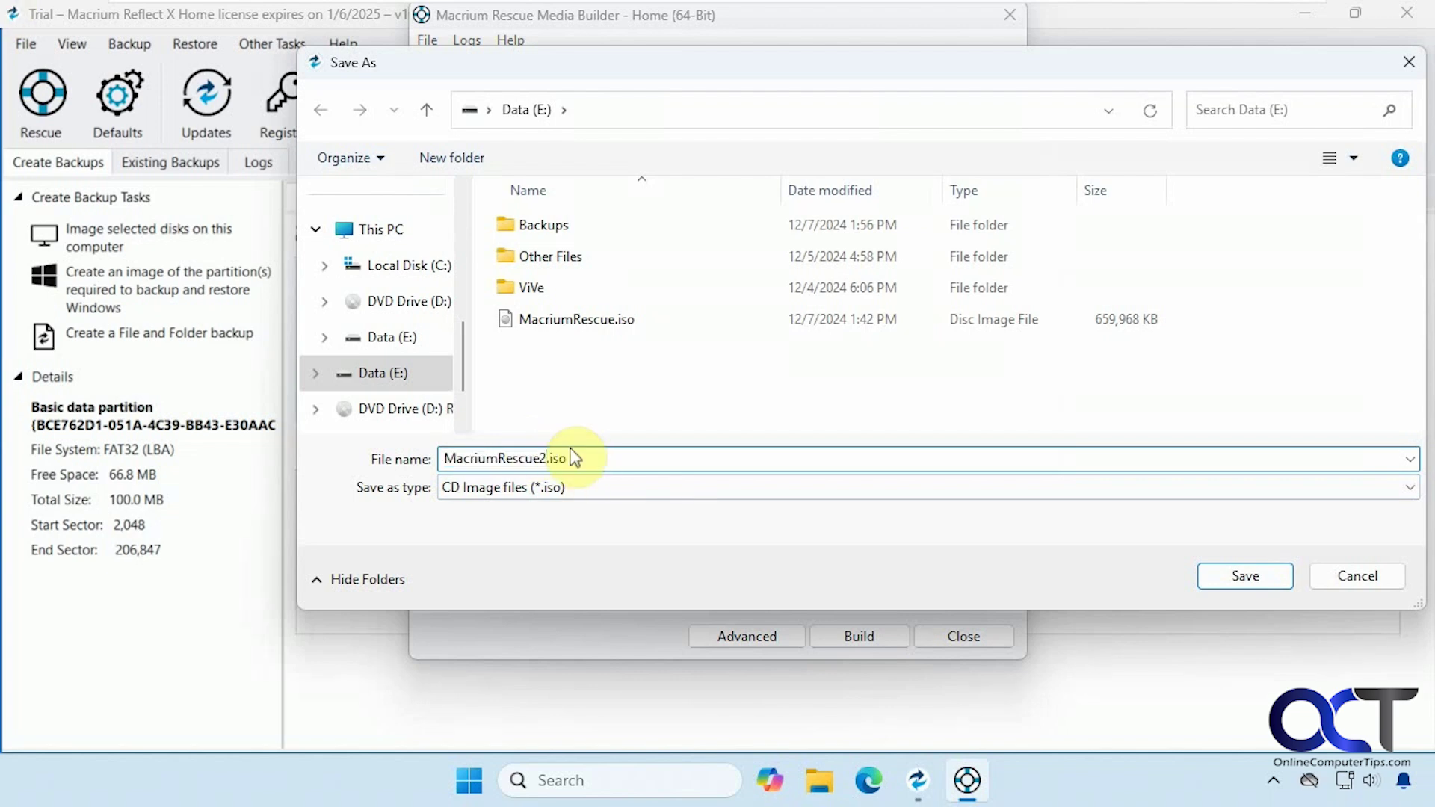
left_click(1248, 575)
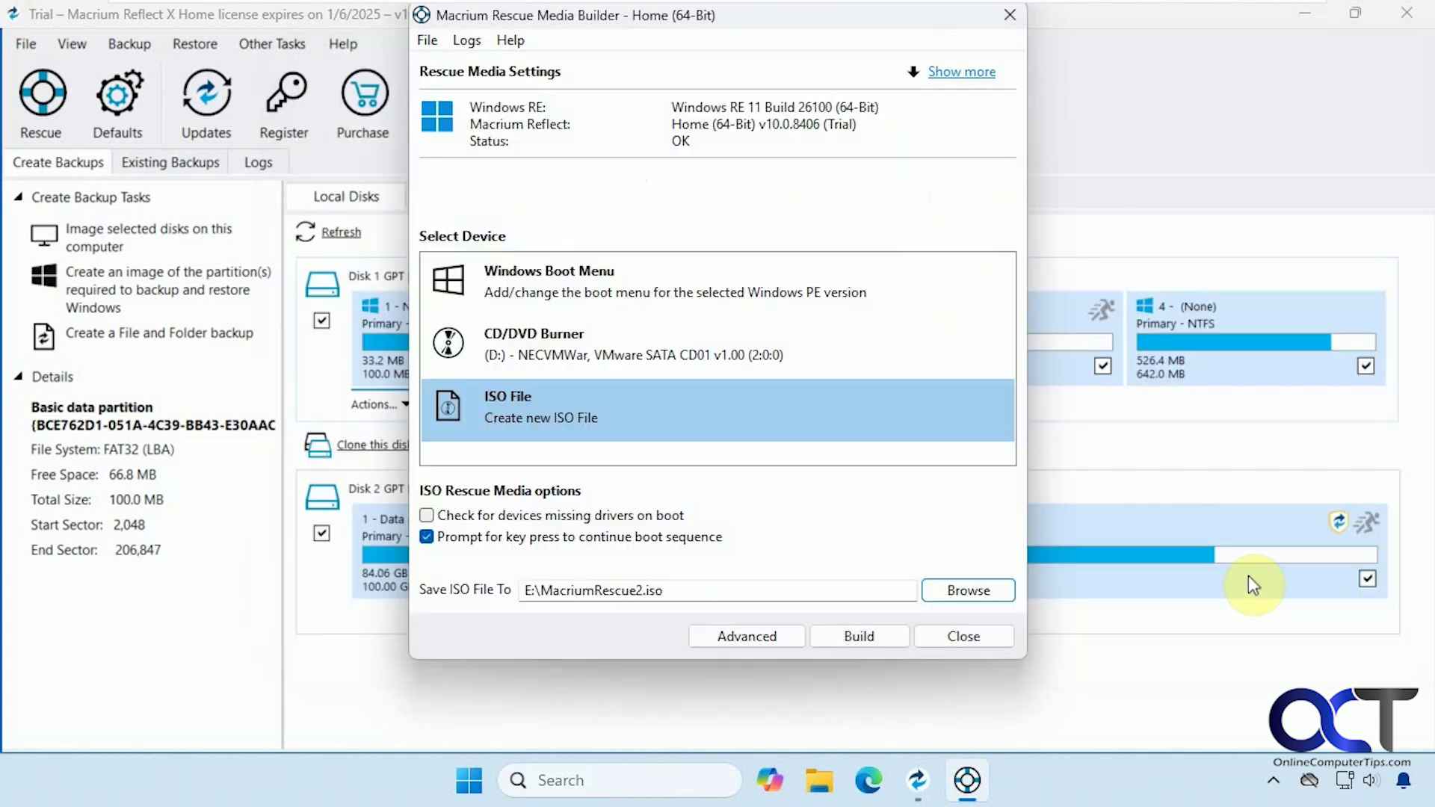
Build the rescue ISO, dismiss the success message, and close the builder.
left_click(884, 636)
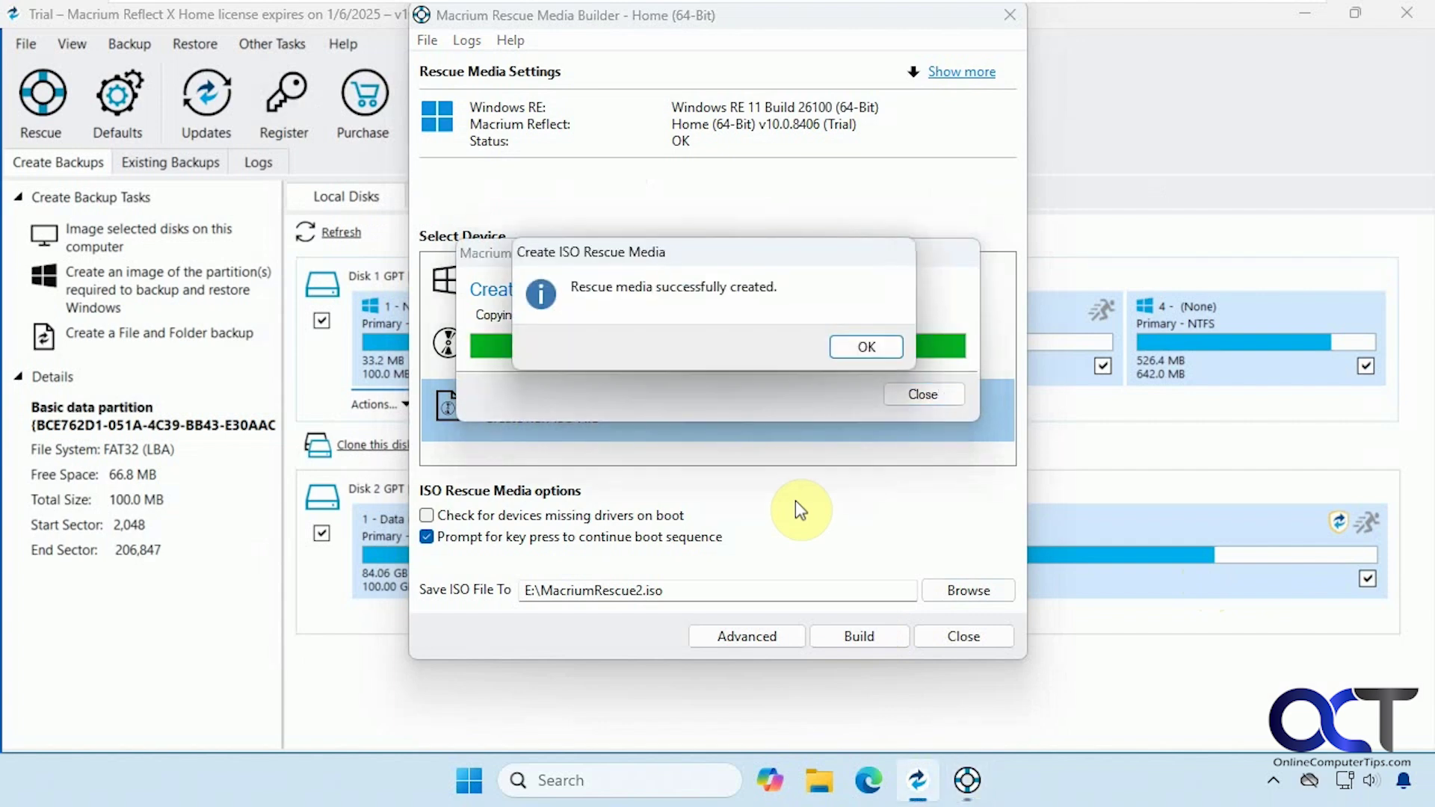
left_click(864, 347)
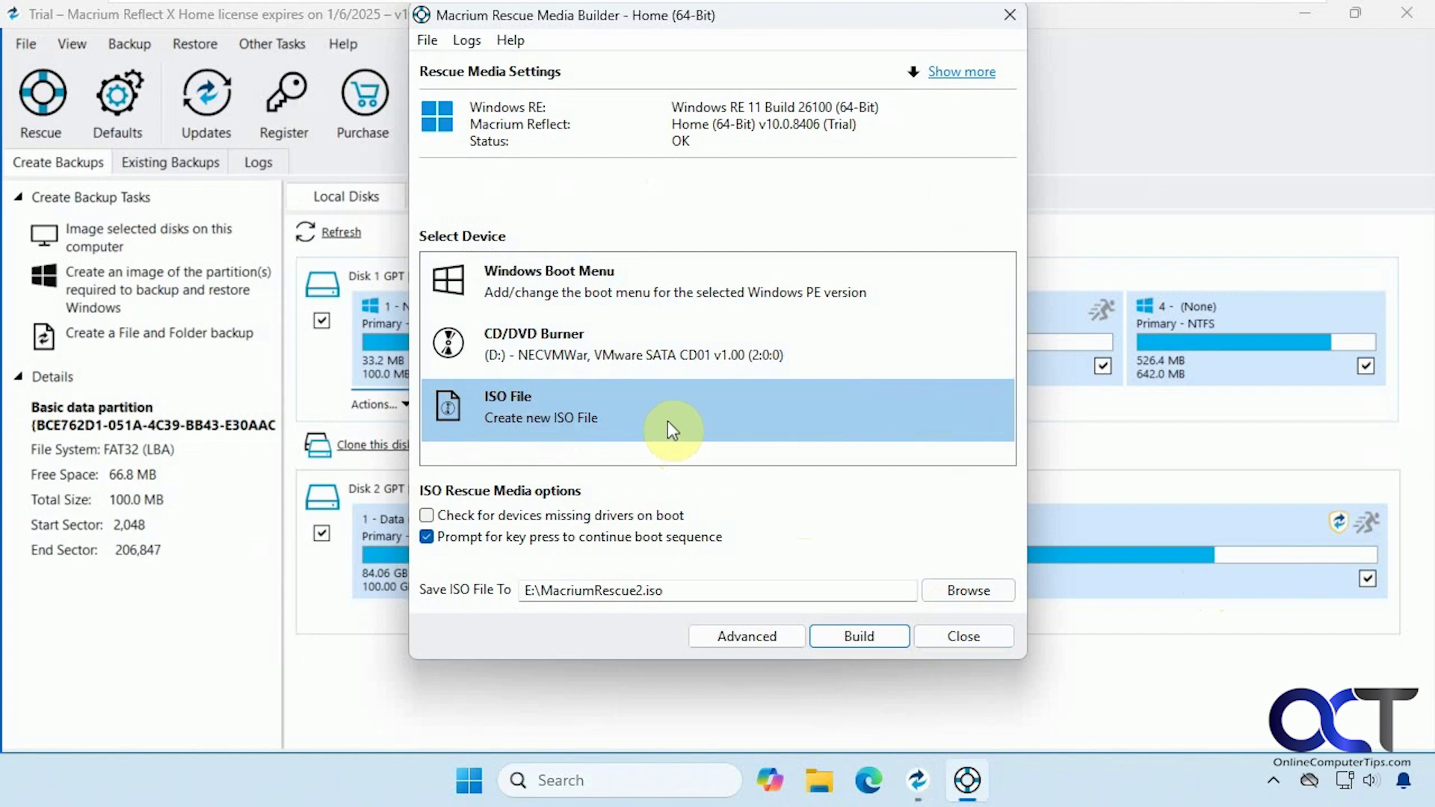
left_click(963, 636)
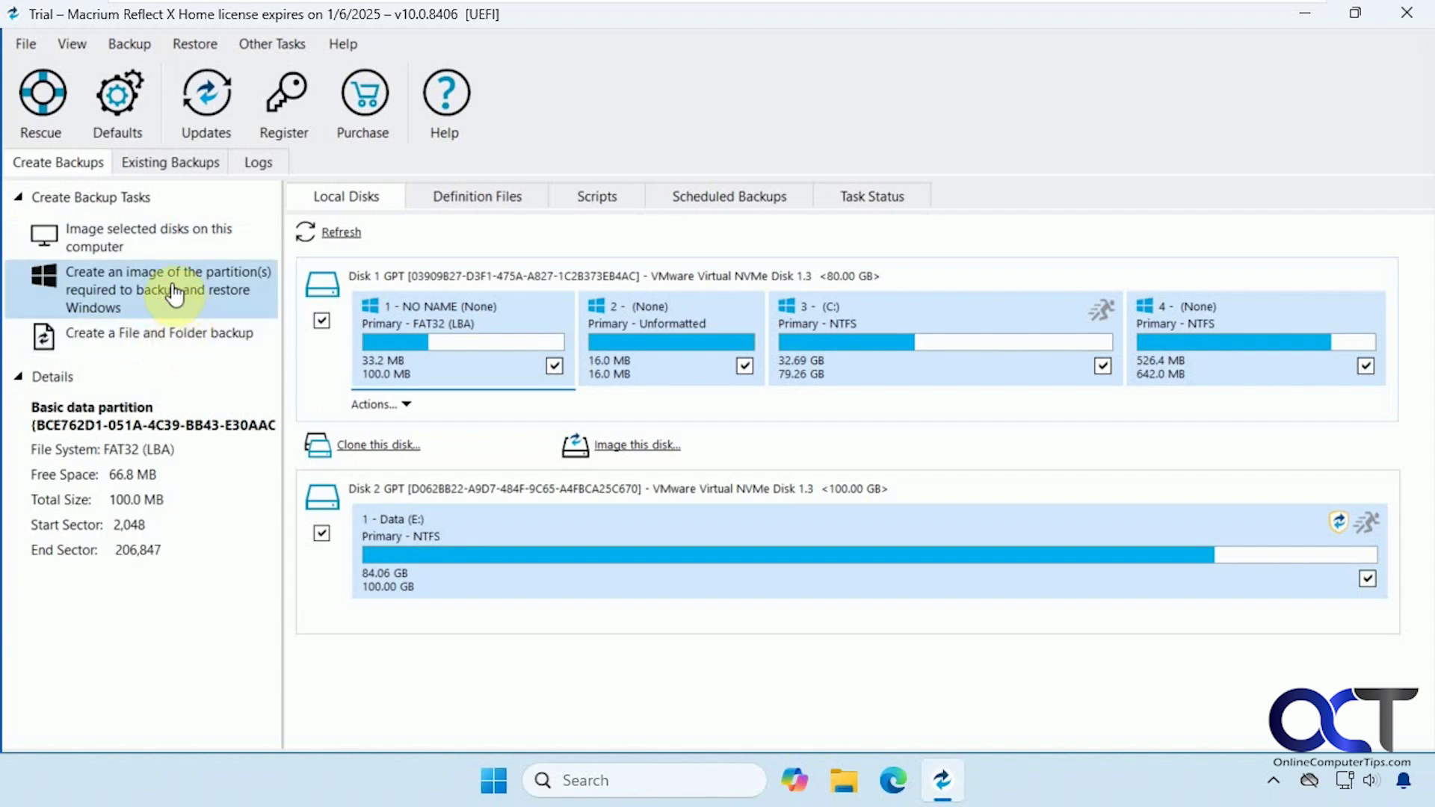
Image Disk 1 only (Disk 2 unchecked) to E:\Backups\Image Backup\ as 'Backup Image'.
left_click(136, 242)
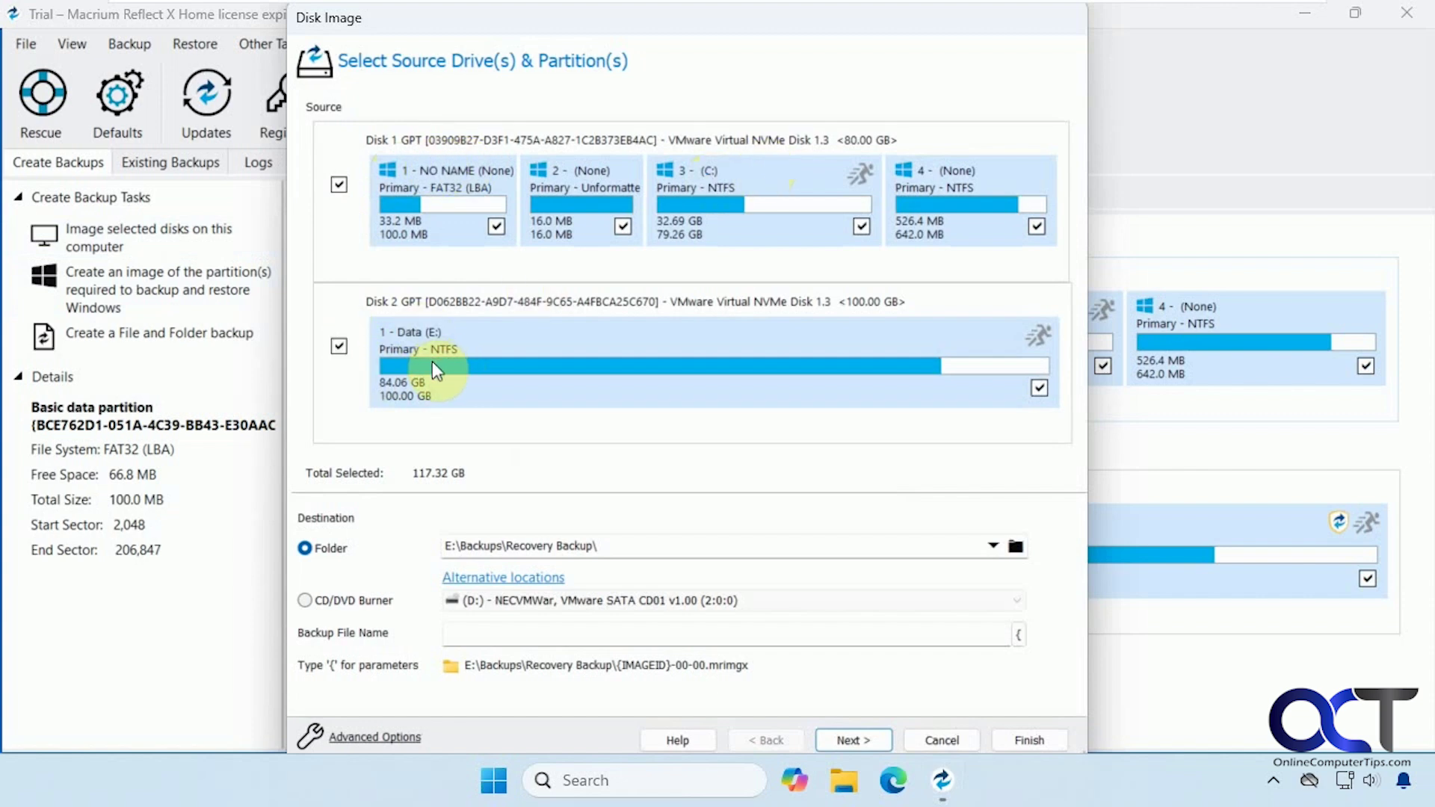
left_click(338, 346)
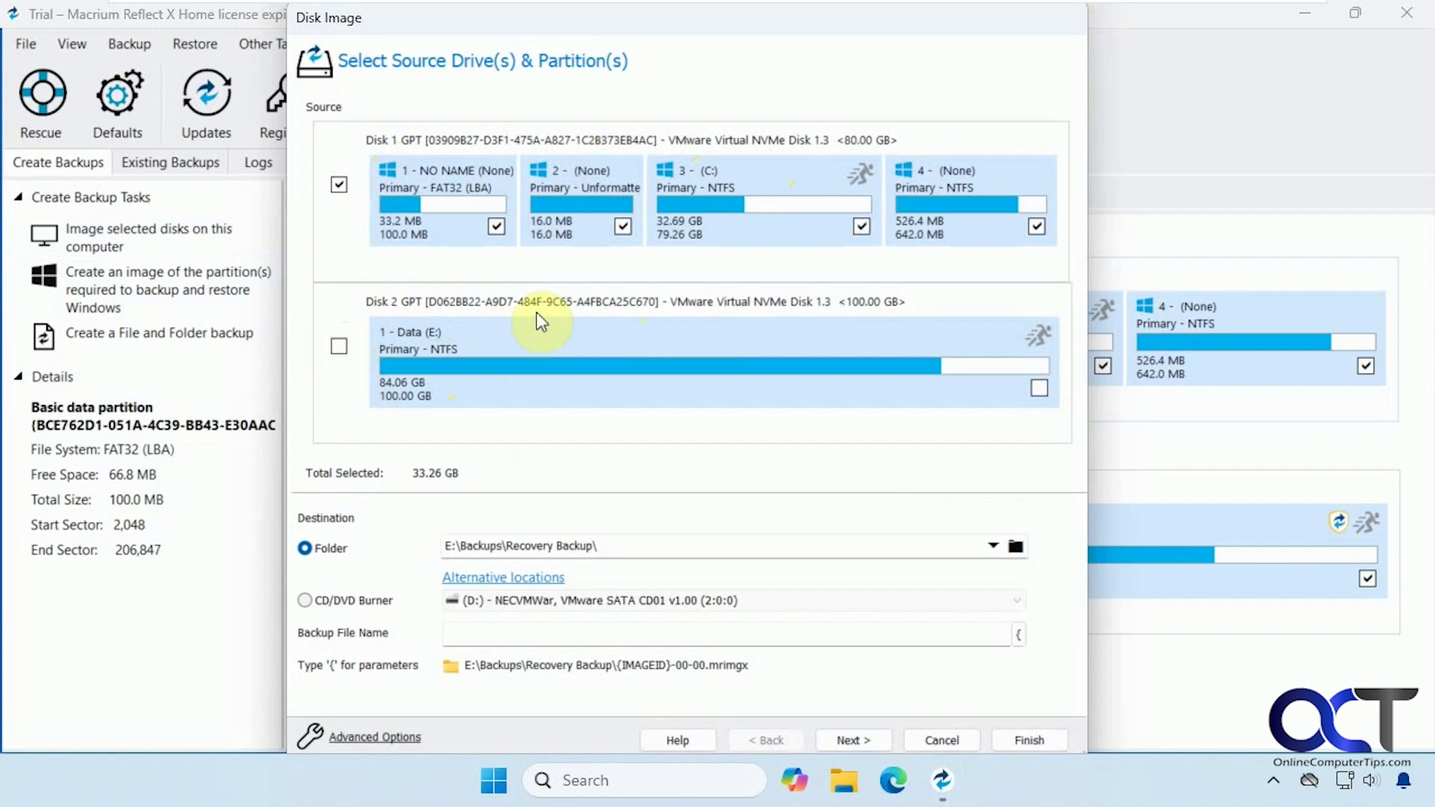
left_click(1015, 546)
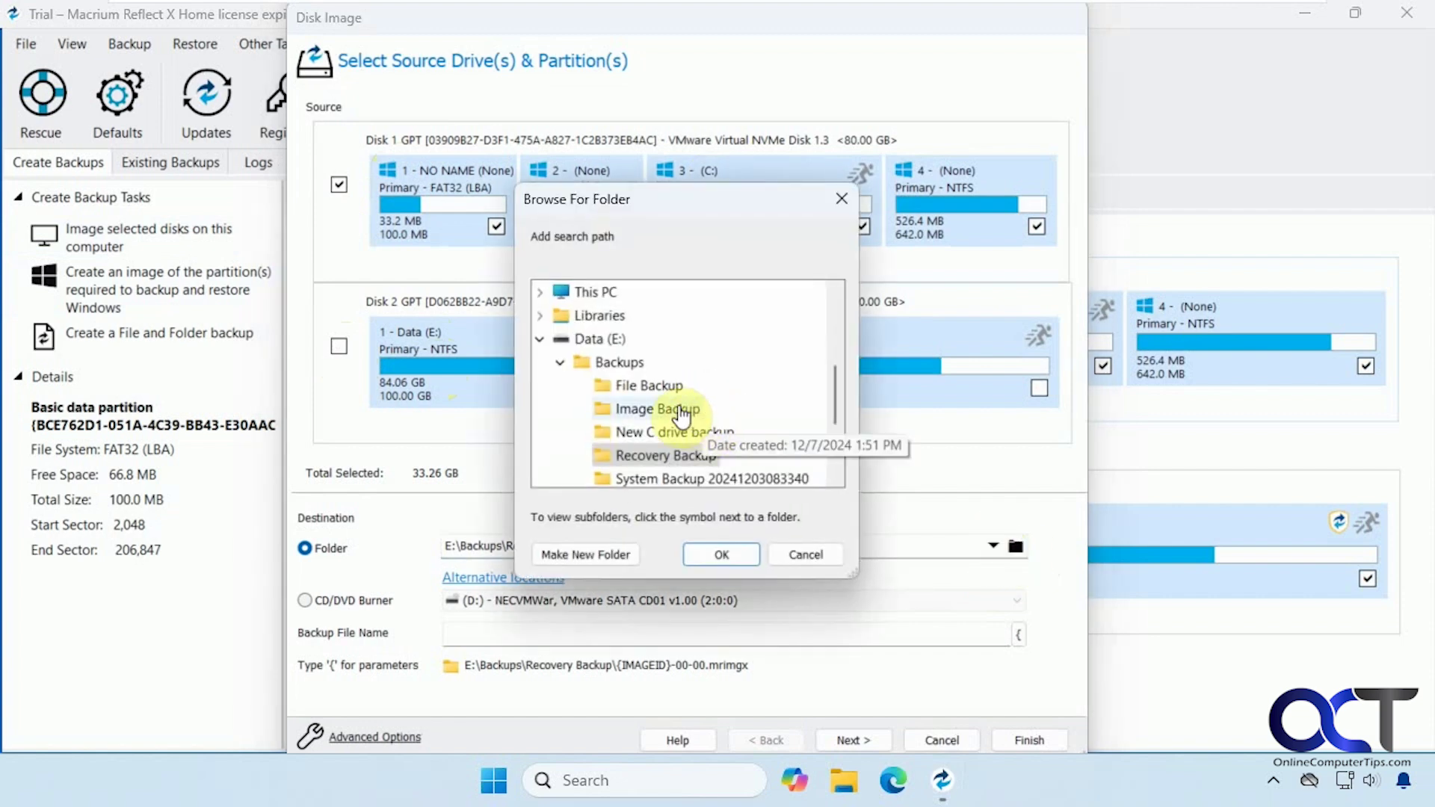
left_click(676, 410)
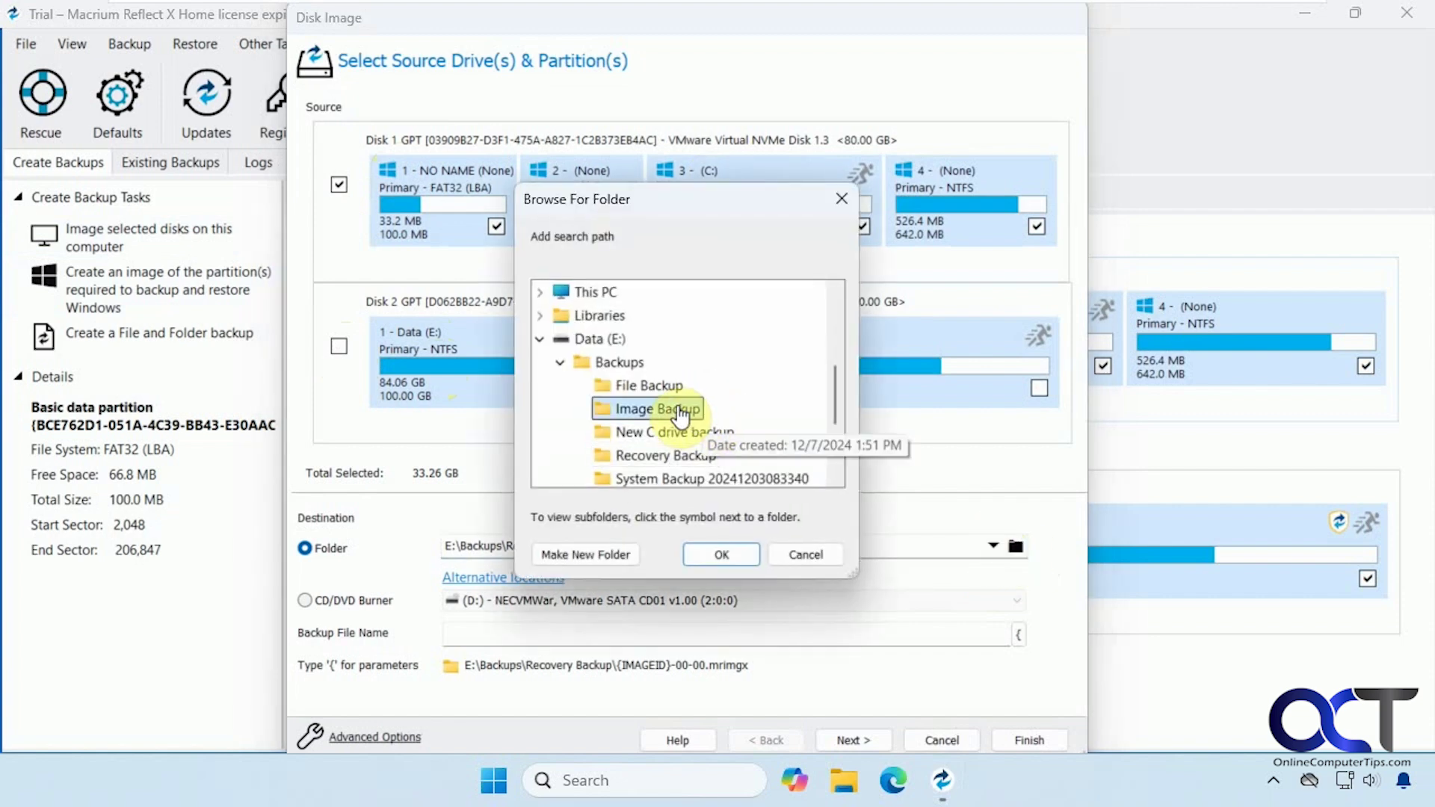
left_click(729, 554)
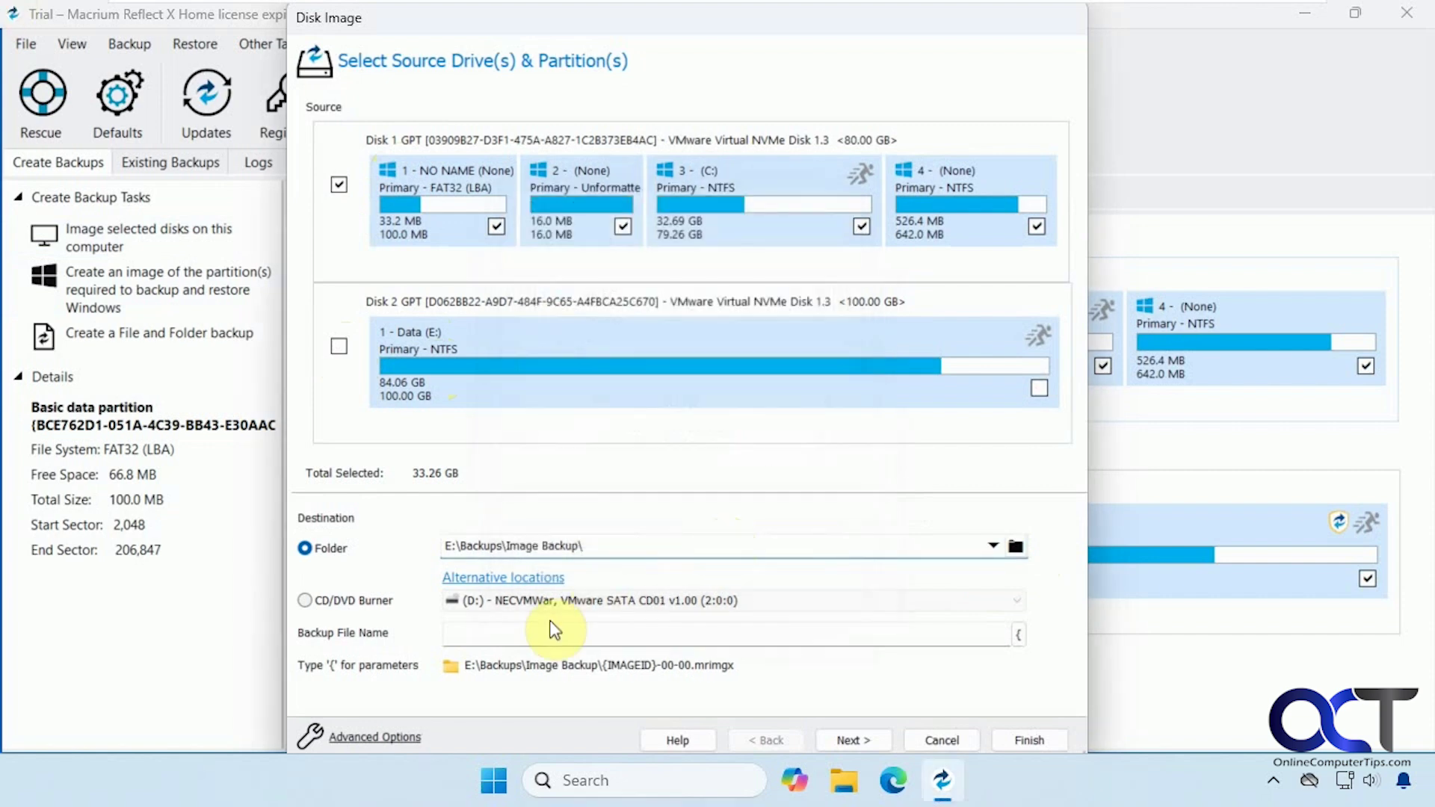
left_click(529, 632)
type("Backup Image")
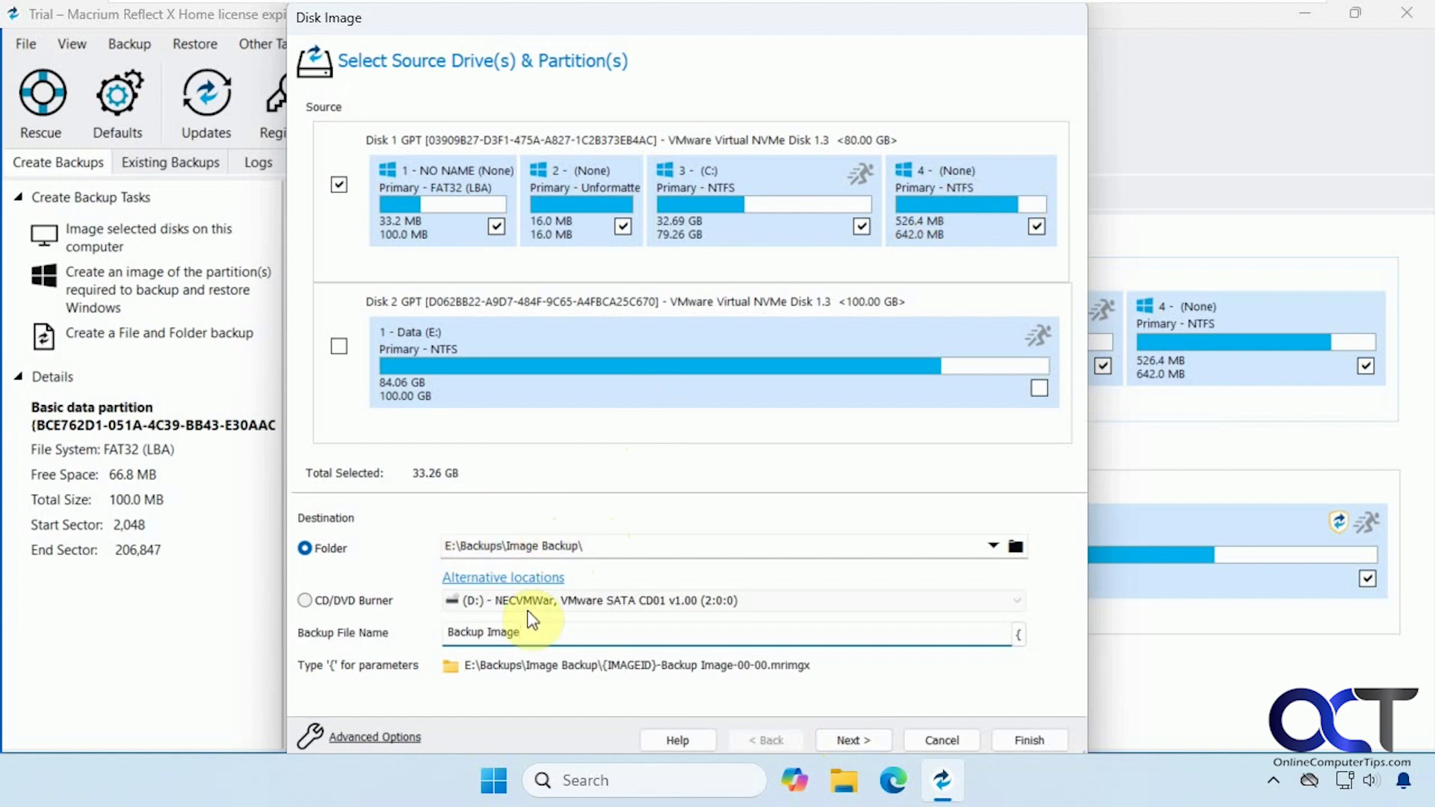
Look through the file size, password, verification, prefix, comment and shutdown options, then cancel unchanged.
left_click(403, 737)
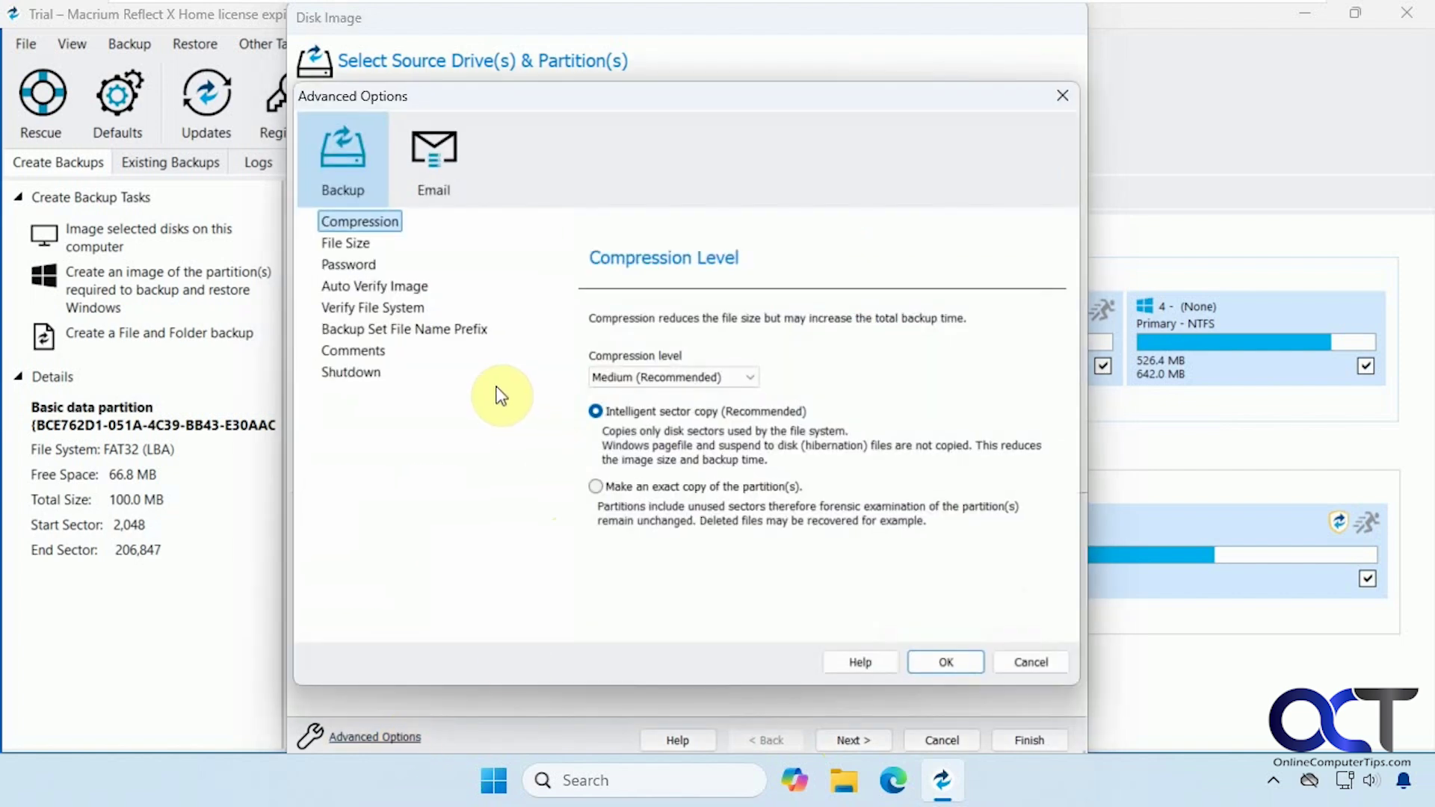
left_click(356, 249)
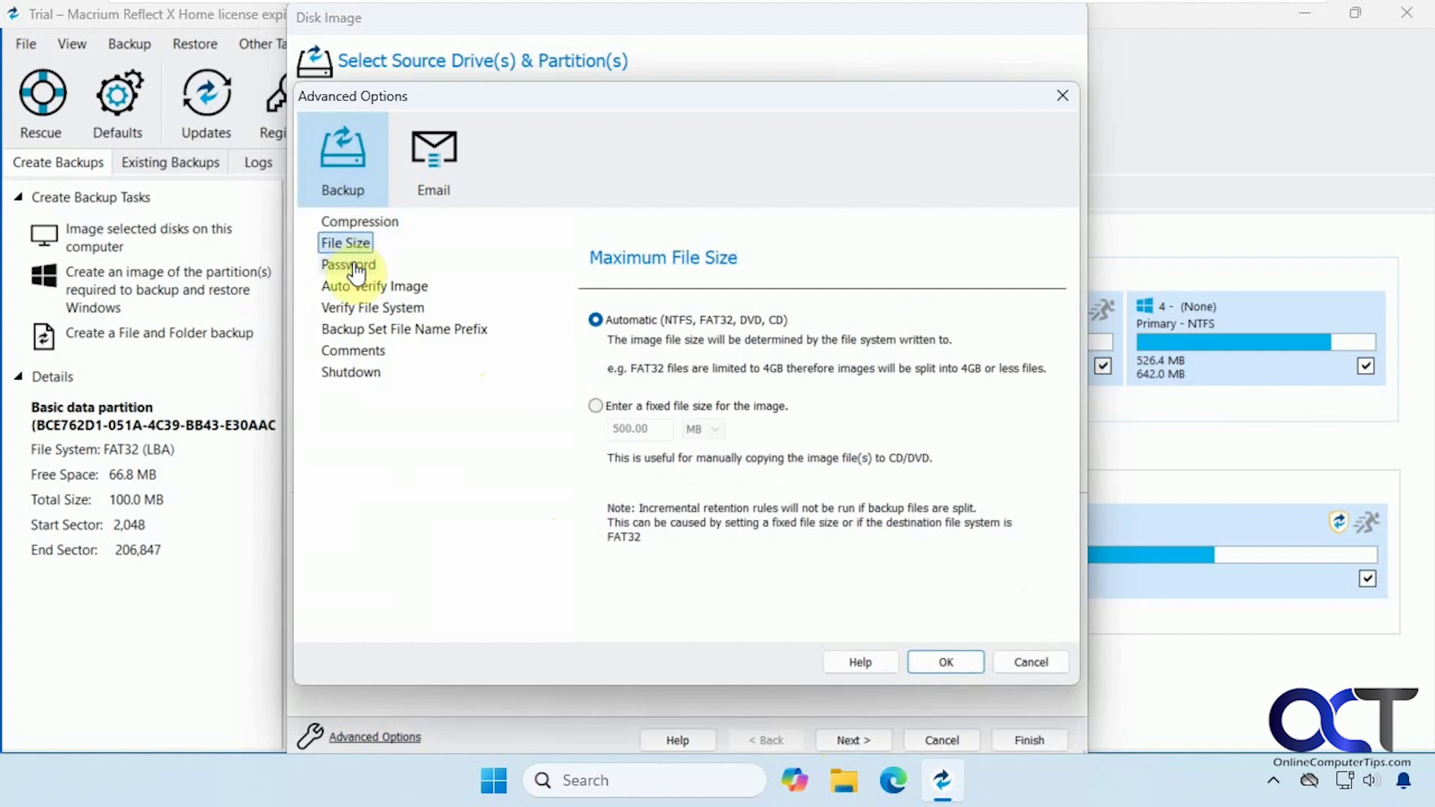
left_click(356, 265)
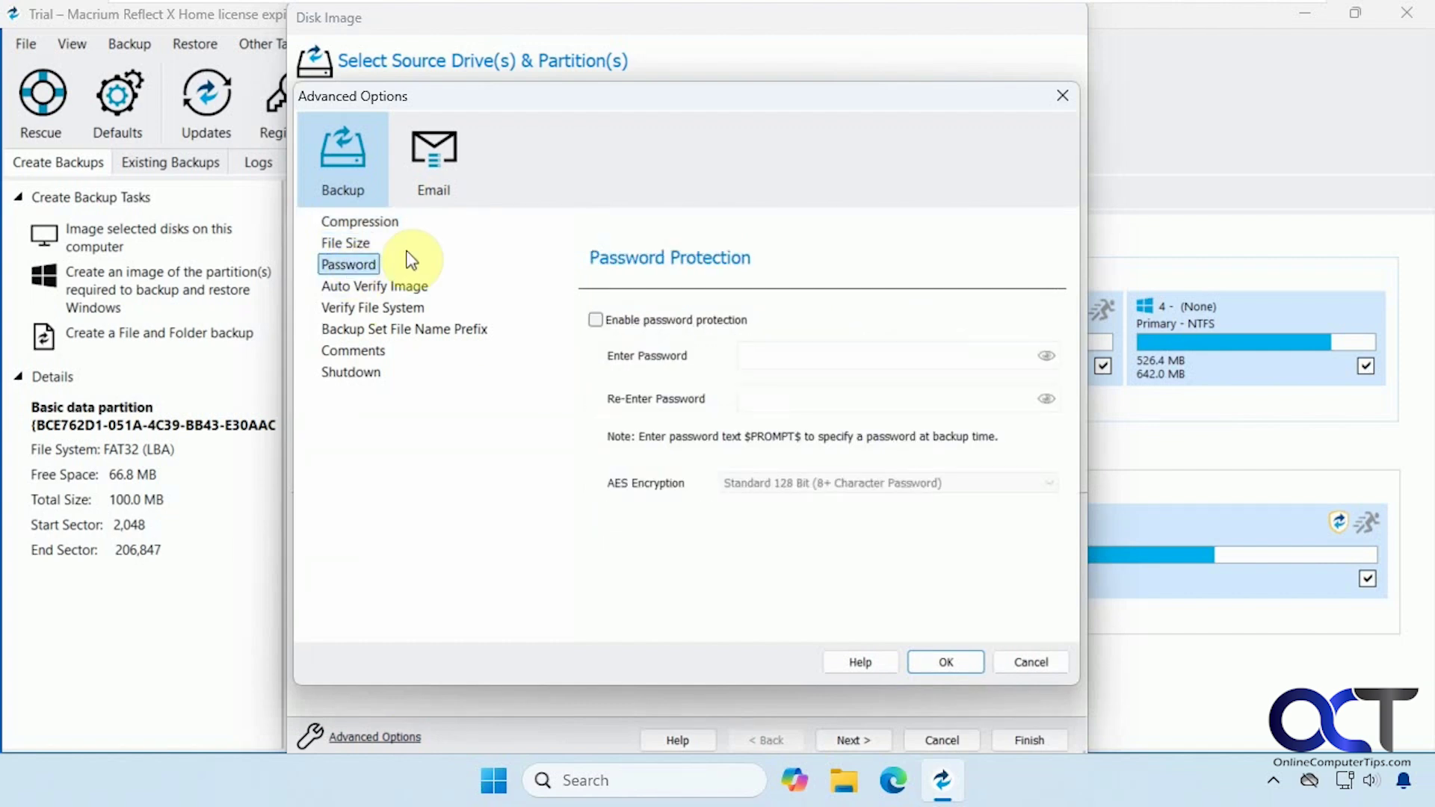
left_click(401, 290)
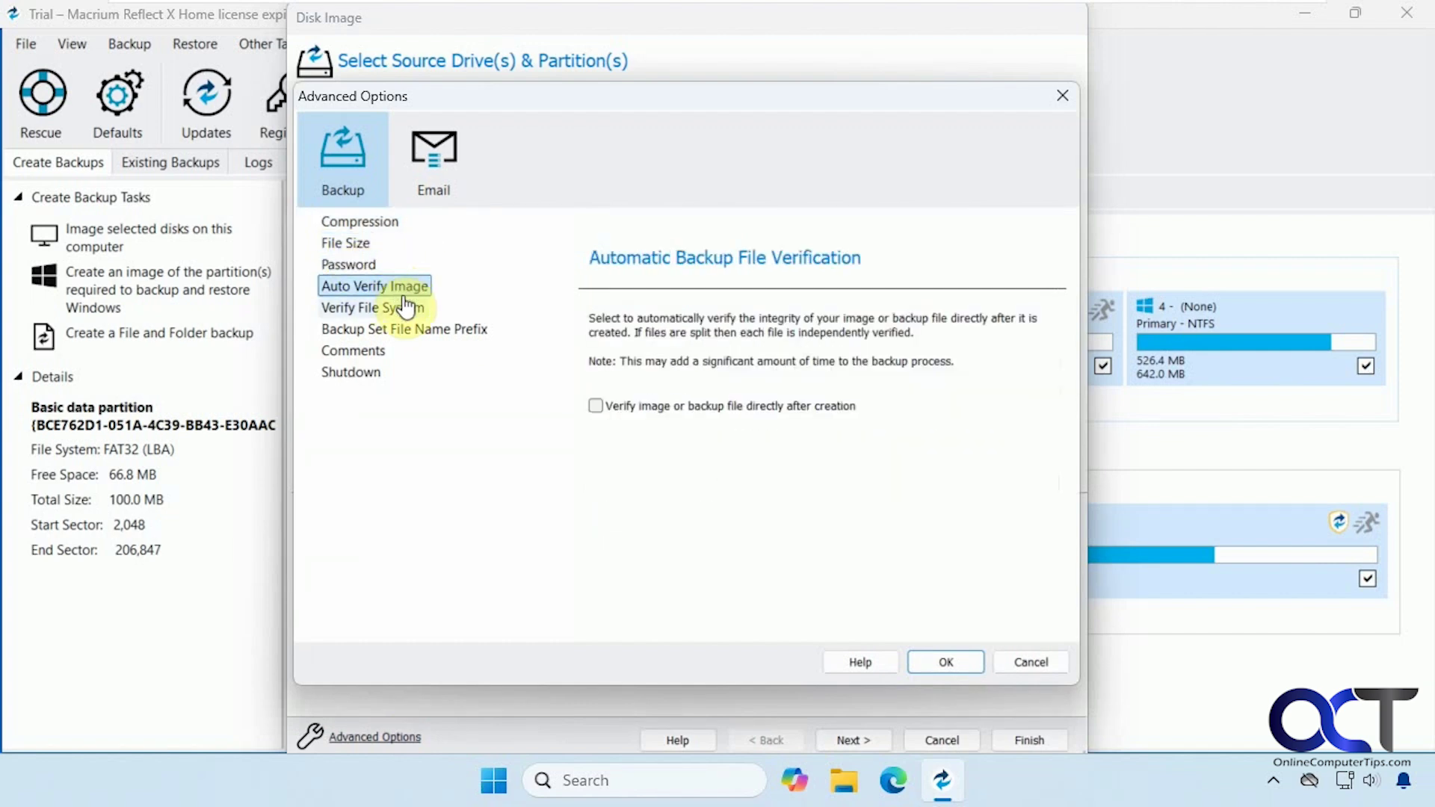
left_click(404, 314)
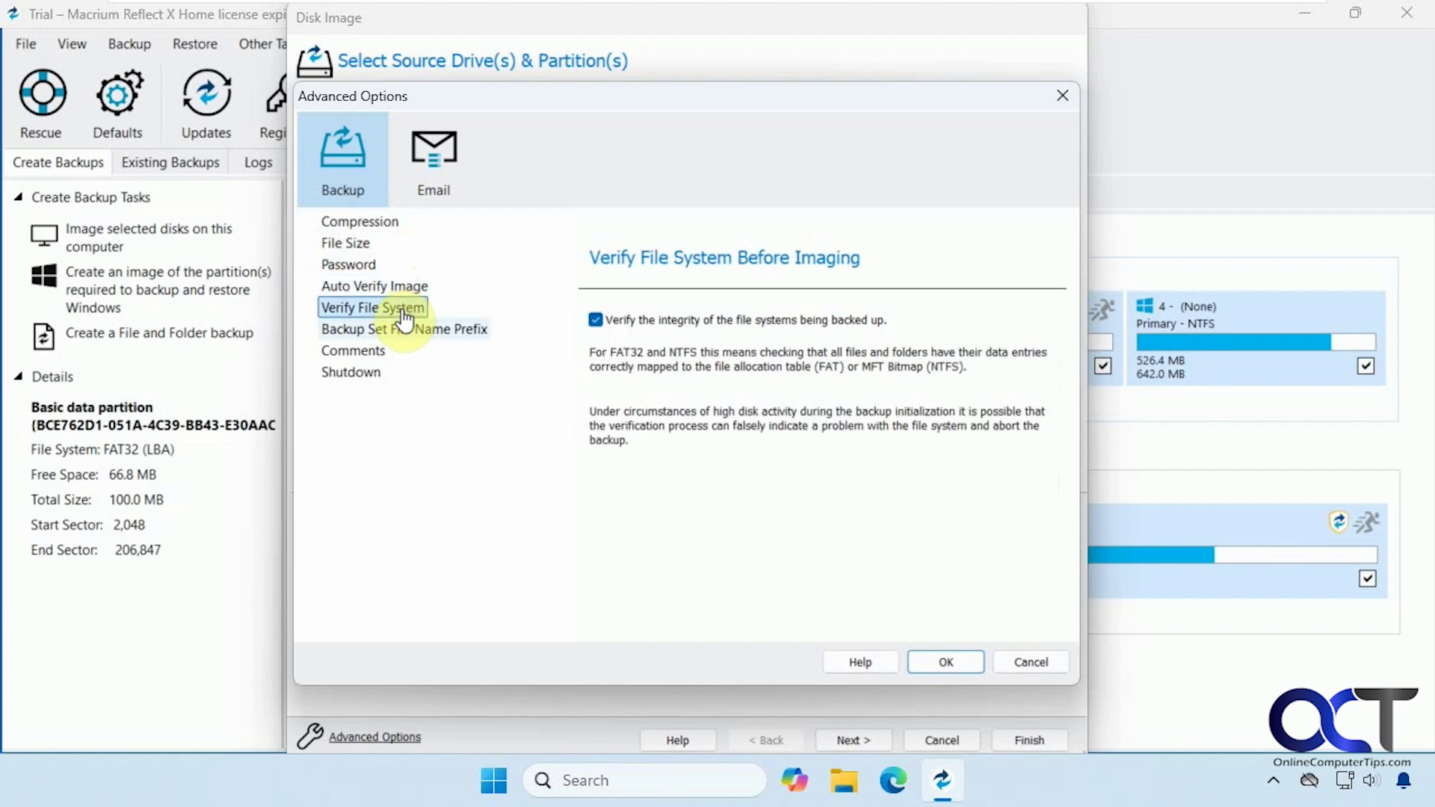
left_click(417, 334)
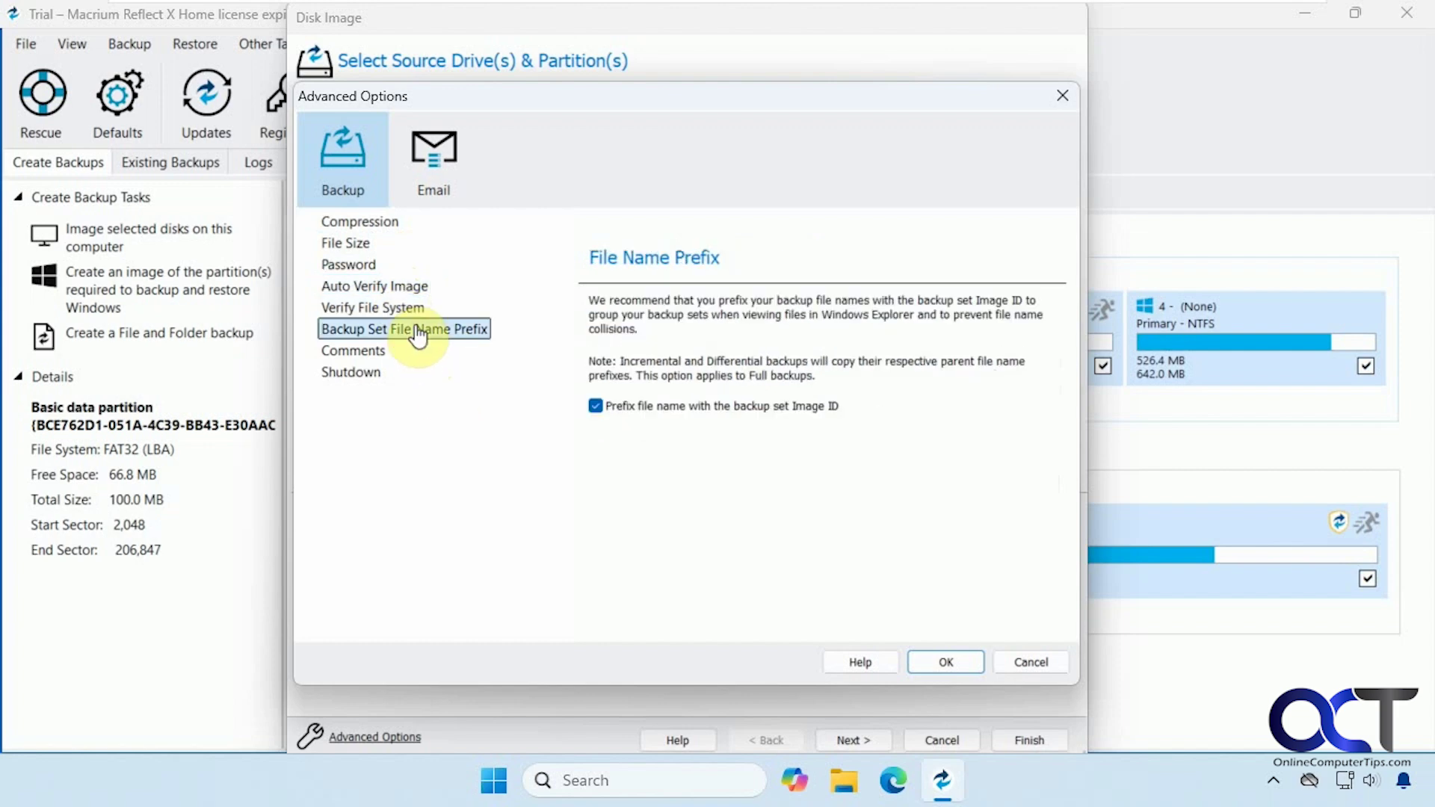
left_click(378, 351)
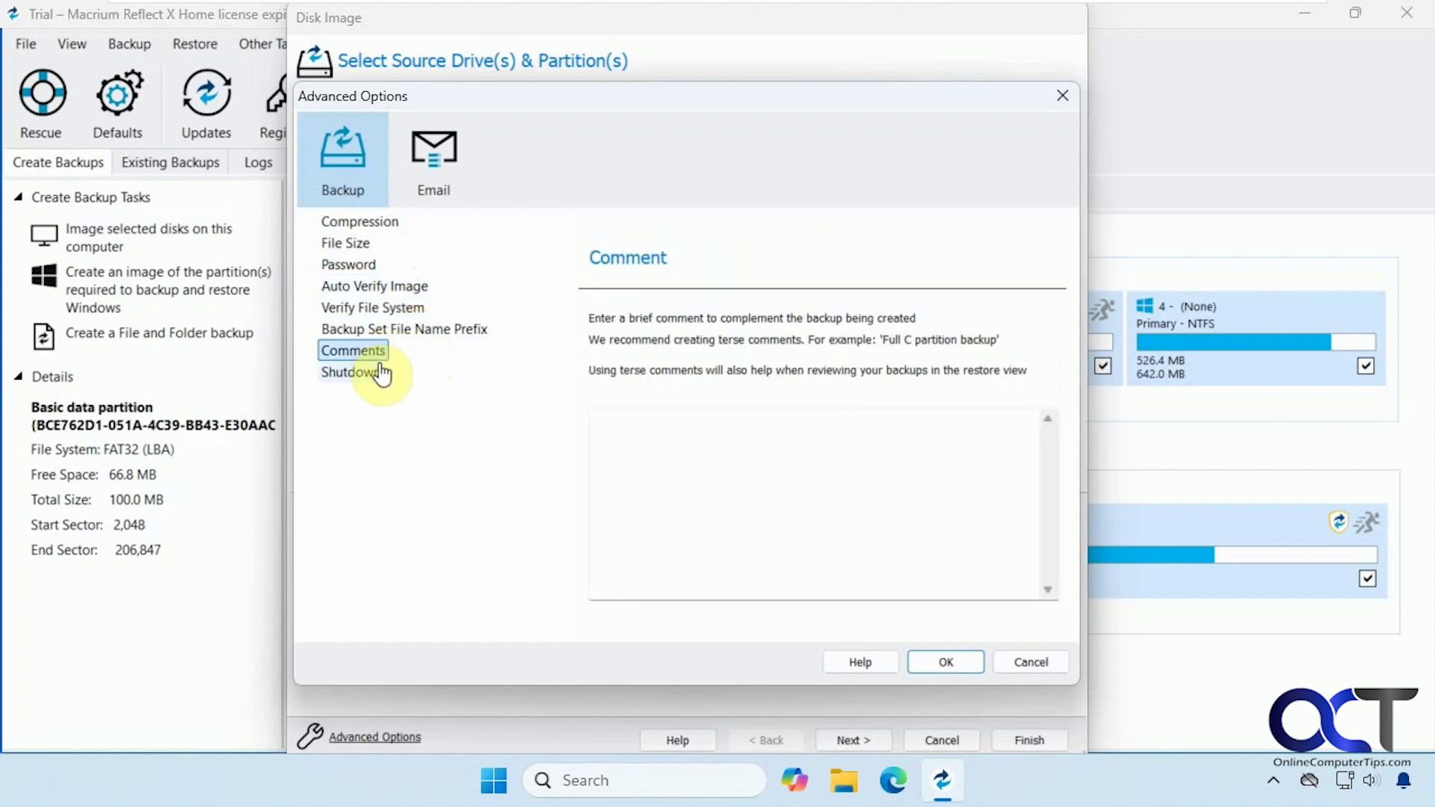
left_click(380, 374)
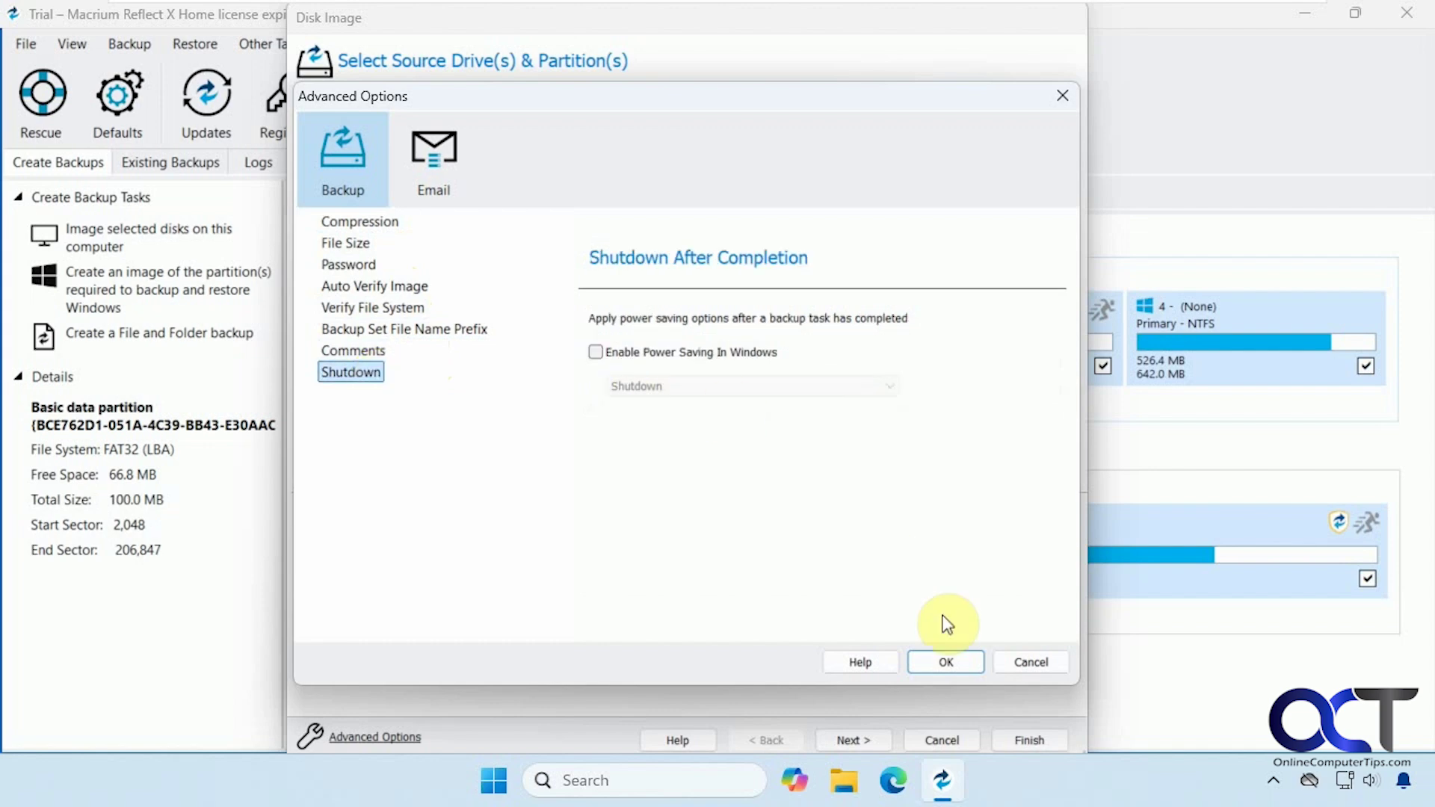
left_click(1028, 663)
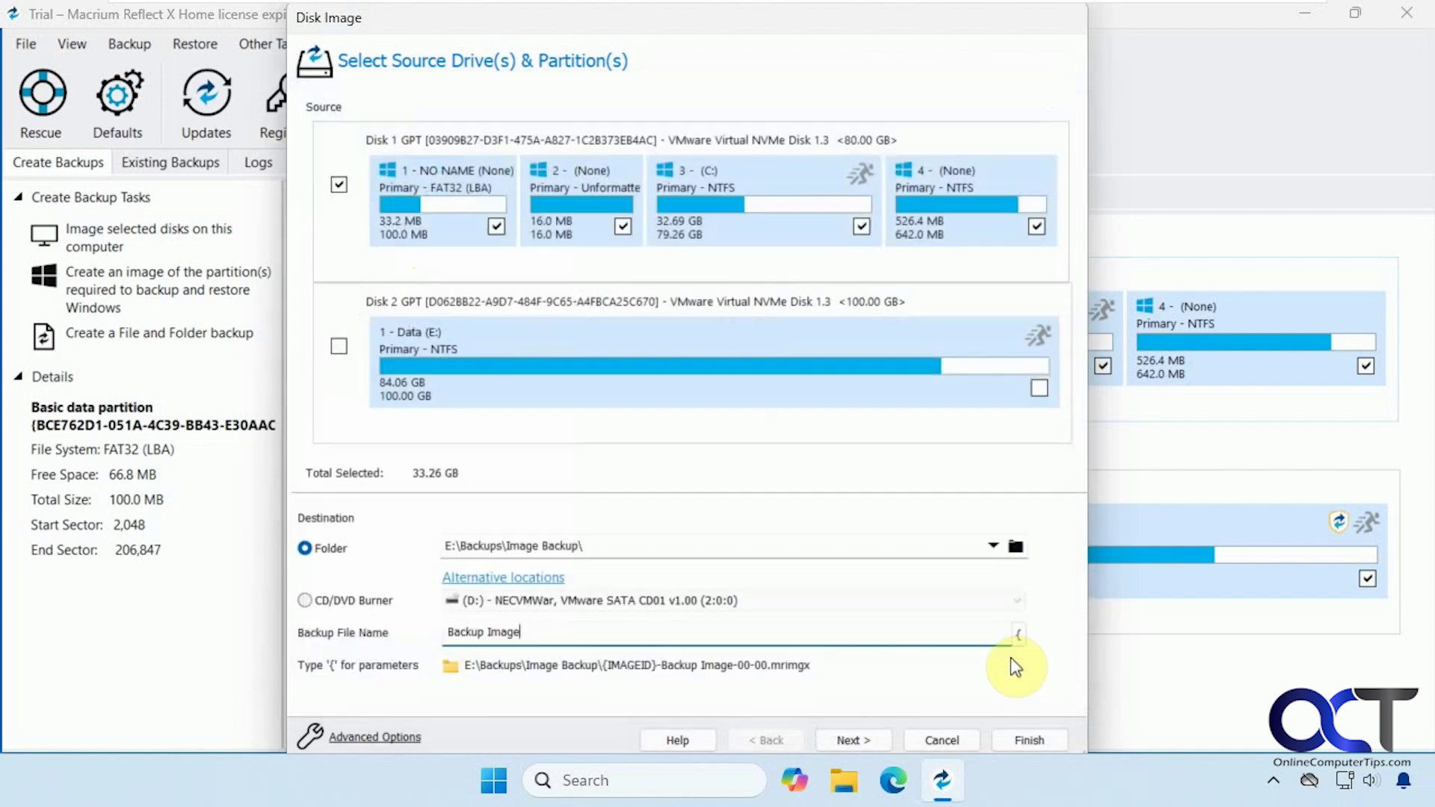
Keep the default backup plan, scroll through the Imaging Summary, and finish the wizard.
left_click(855, 738)
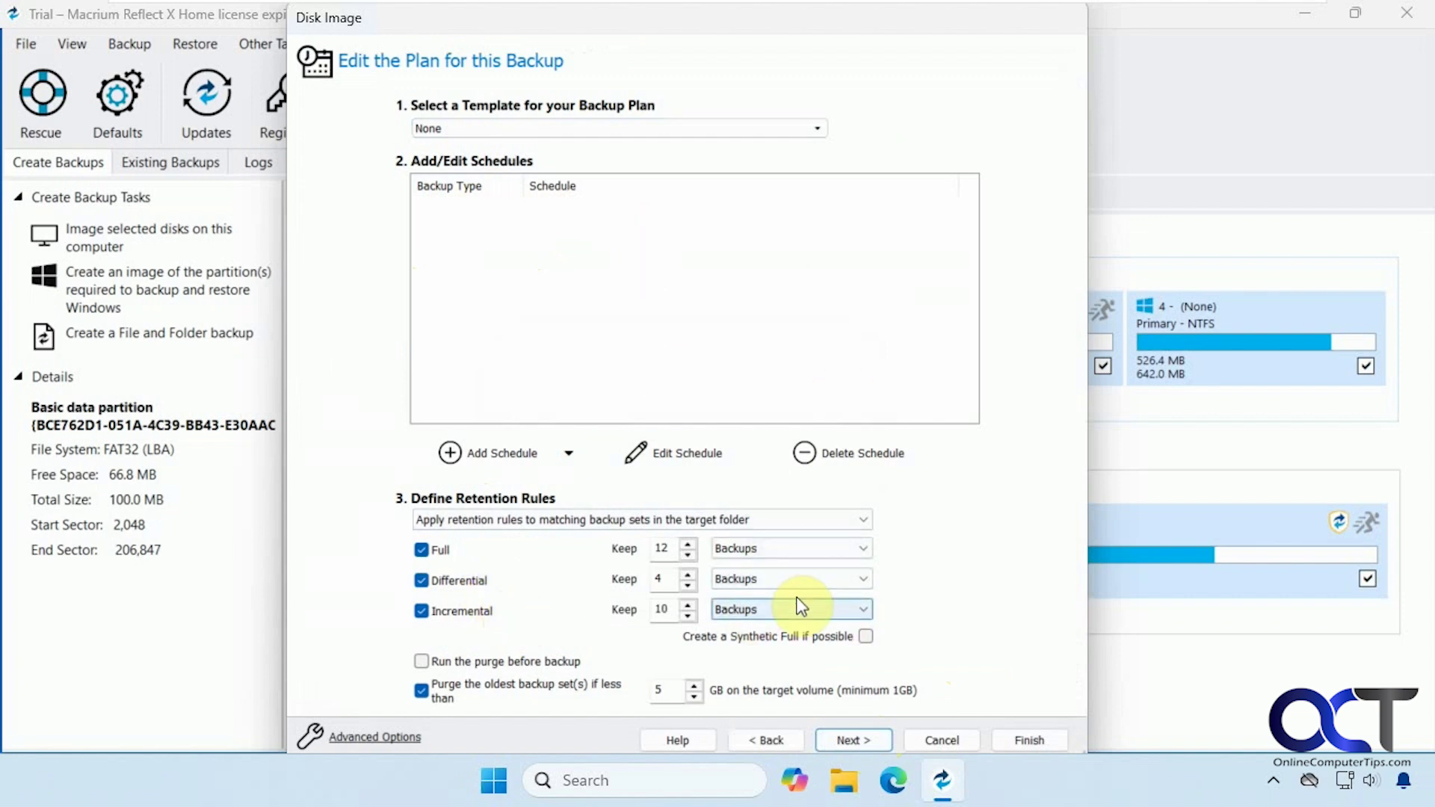
left_click(867, 738)
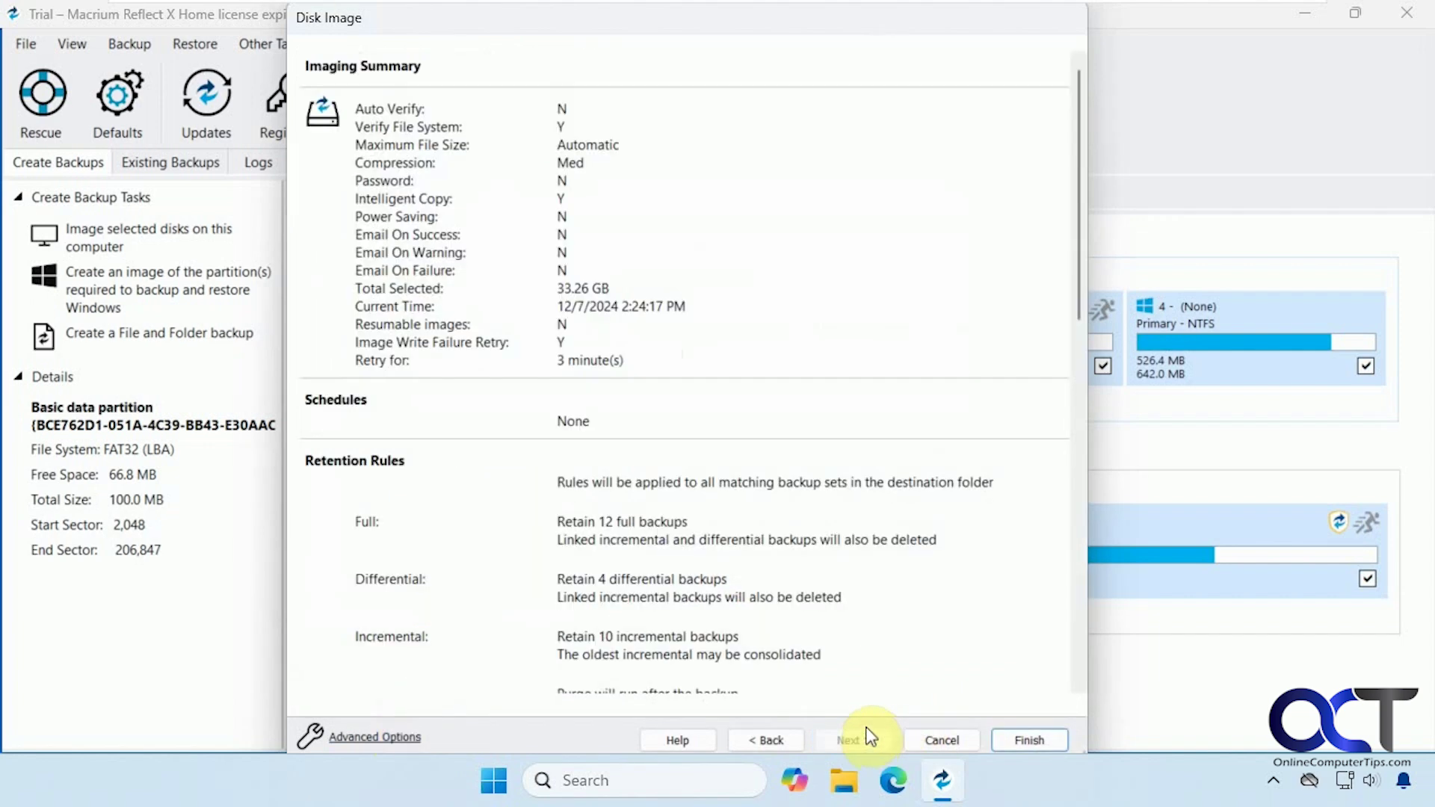
scroll(749, 354, "down", 3)
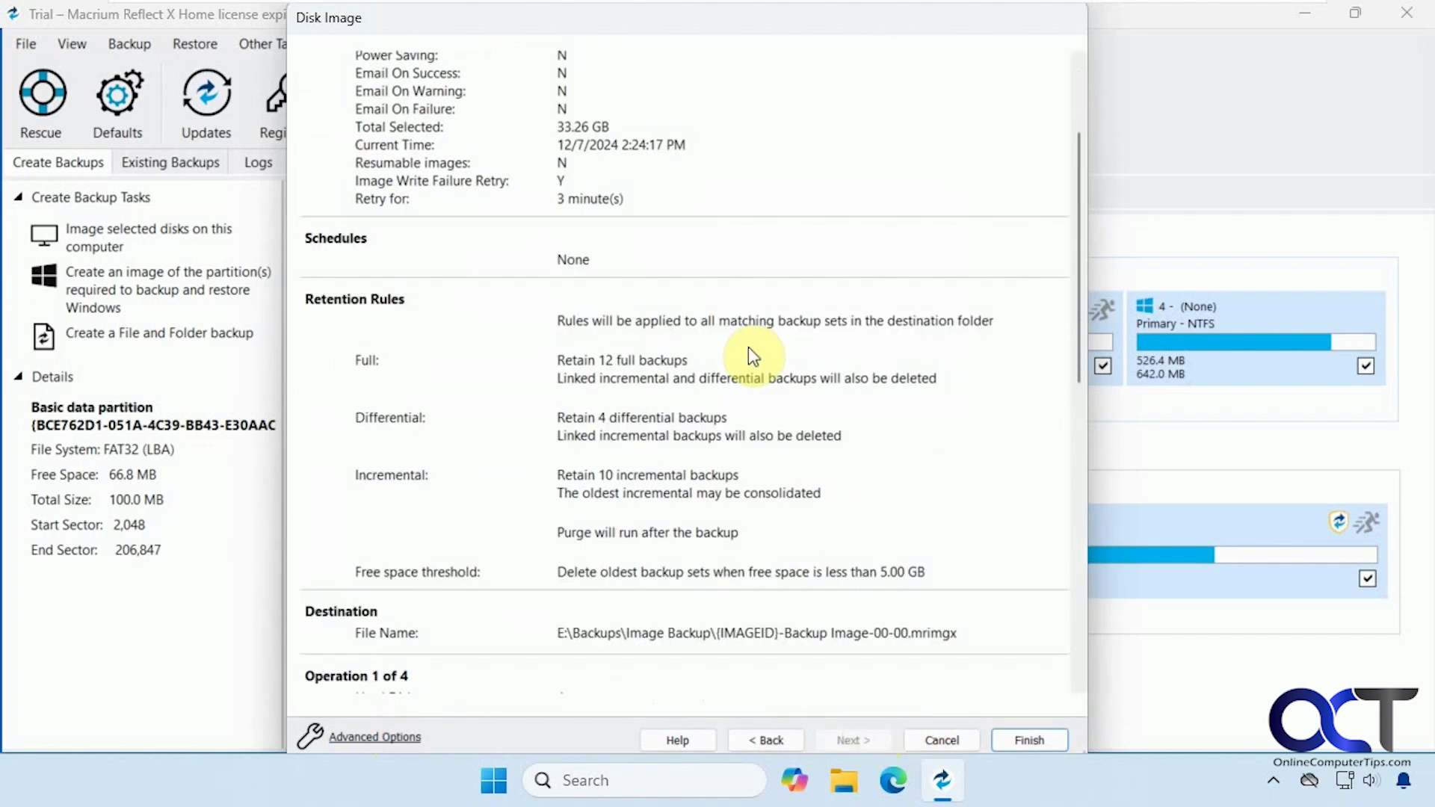
left_click(1029, 740)
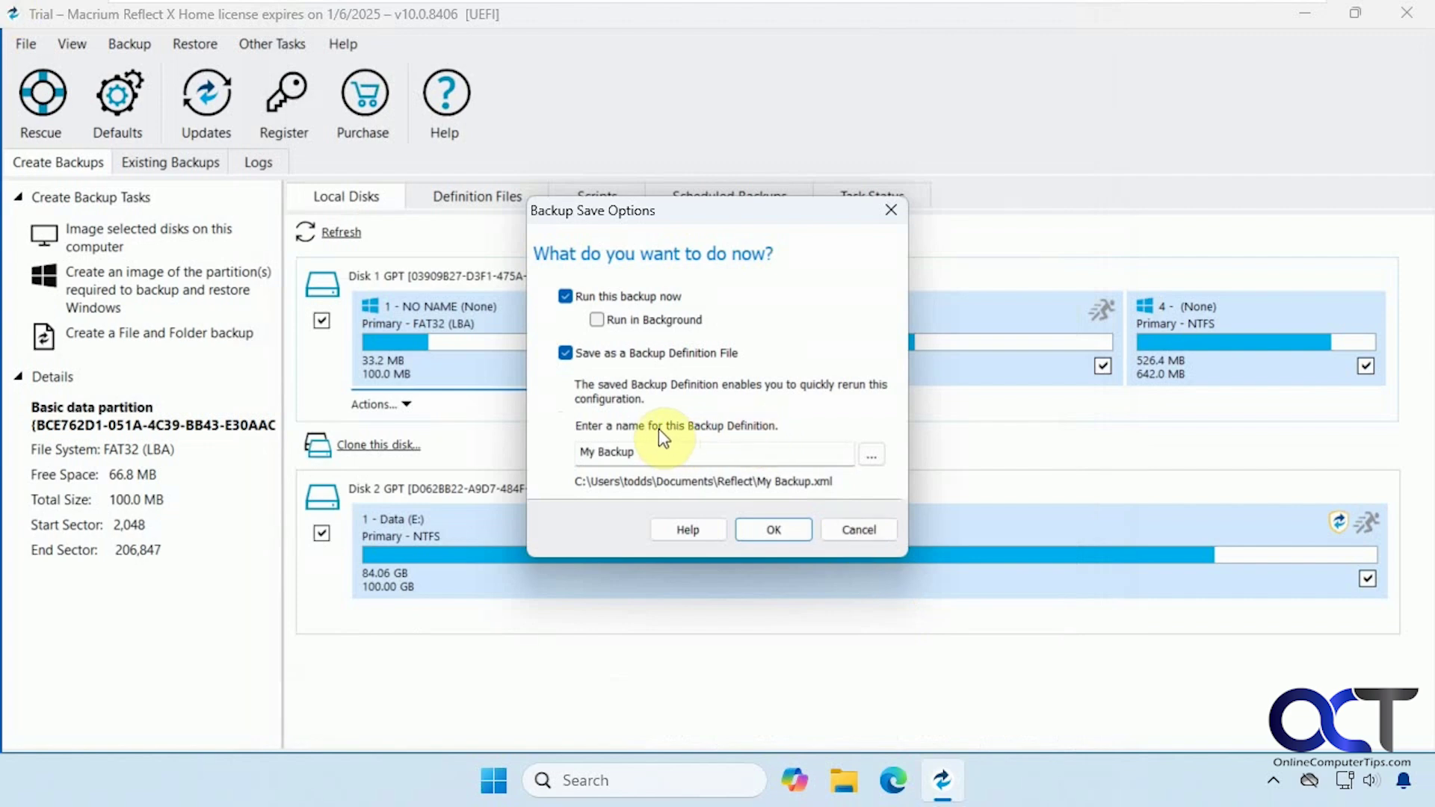
Rename the backup definition from 'My Backup' to ImageBackup and run the backup now.
double_click(644, 450)
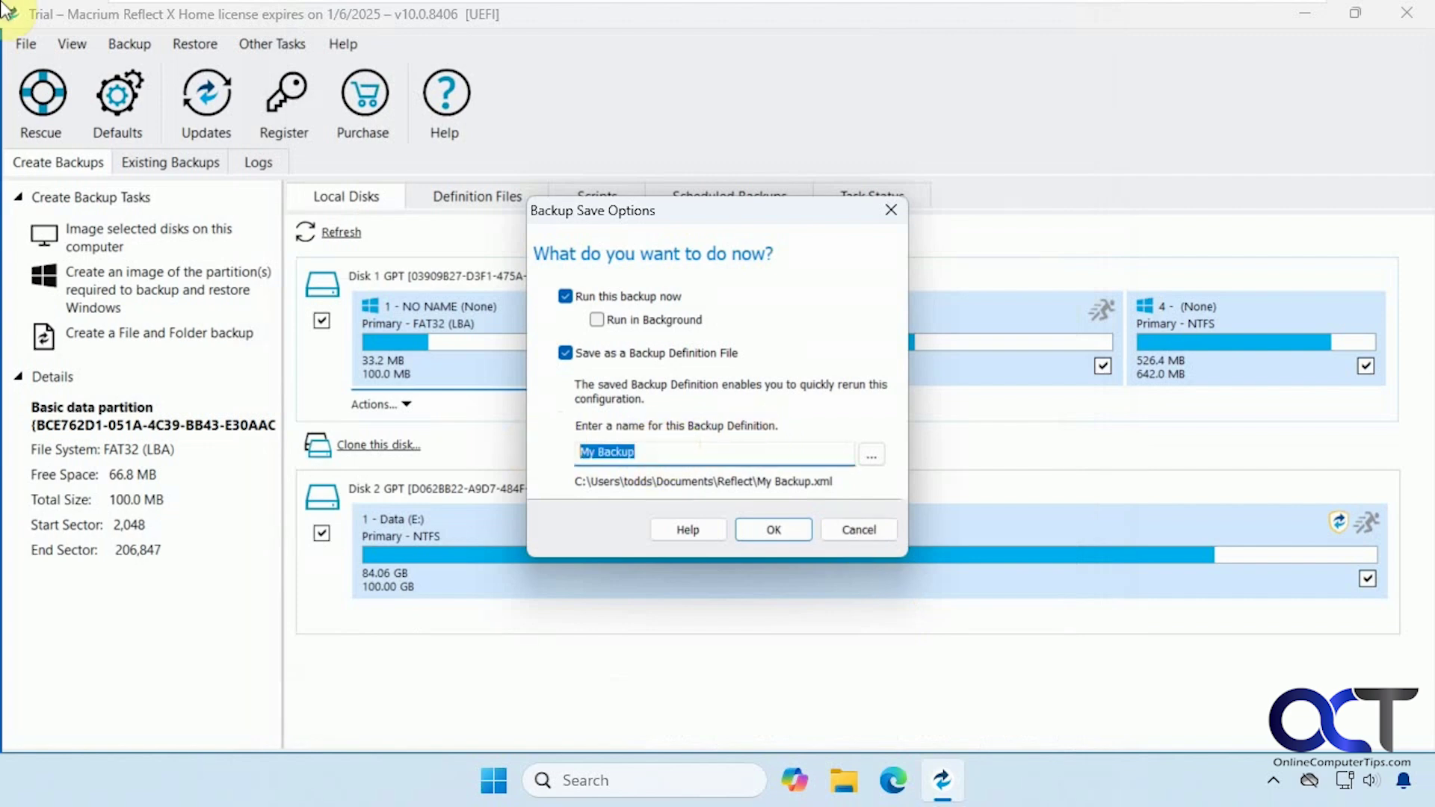
type("ImageBackup")
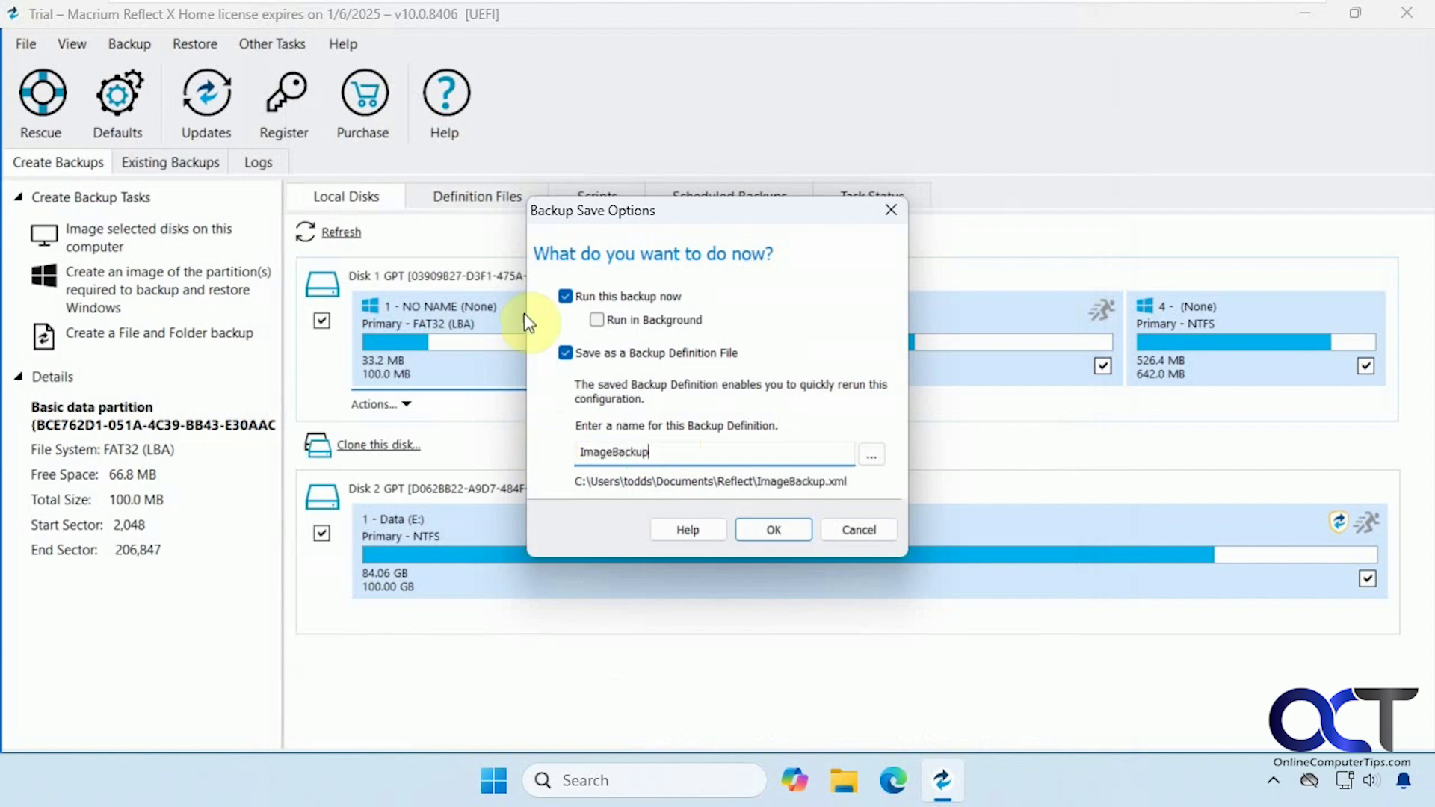
left_click(755, 536)
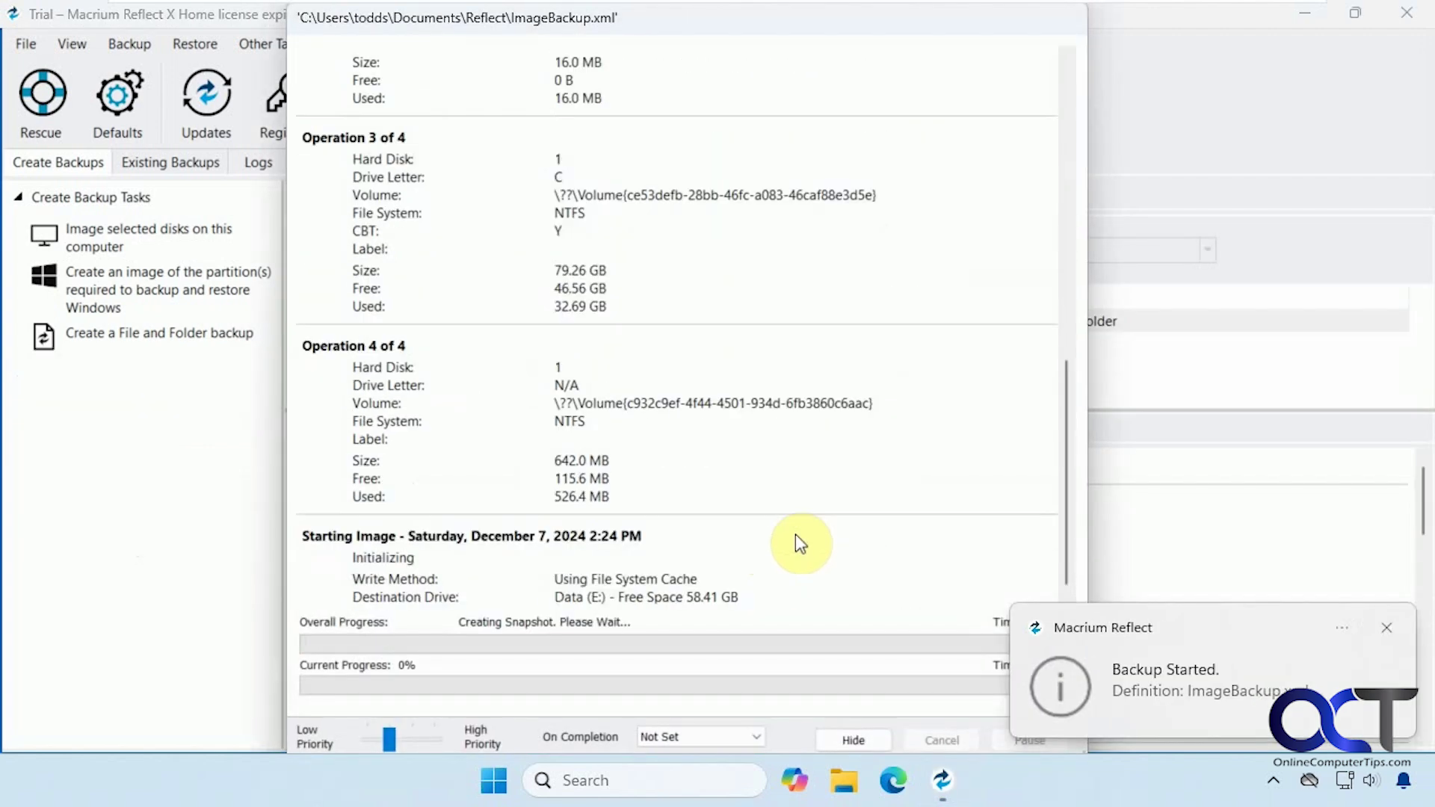
Dismiss the backup notifications, confirm the 00:02:30 completion message, and close the log.
left_click(1387, 628)
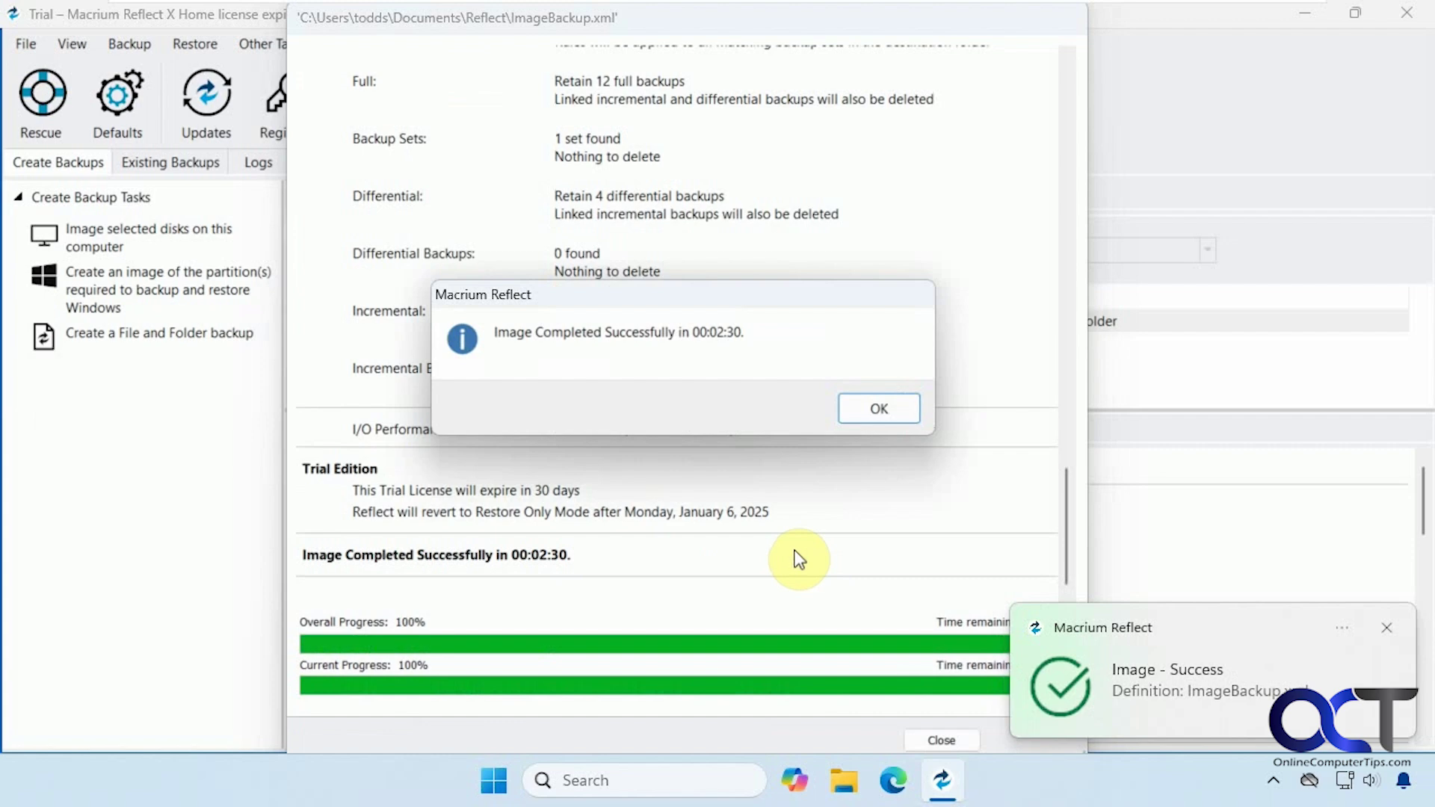
left_click(880, 408)
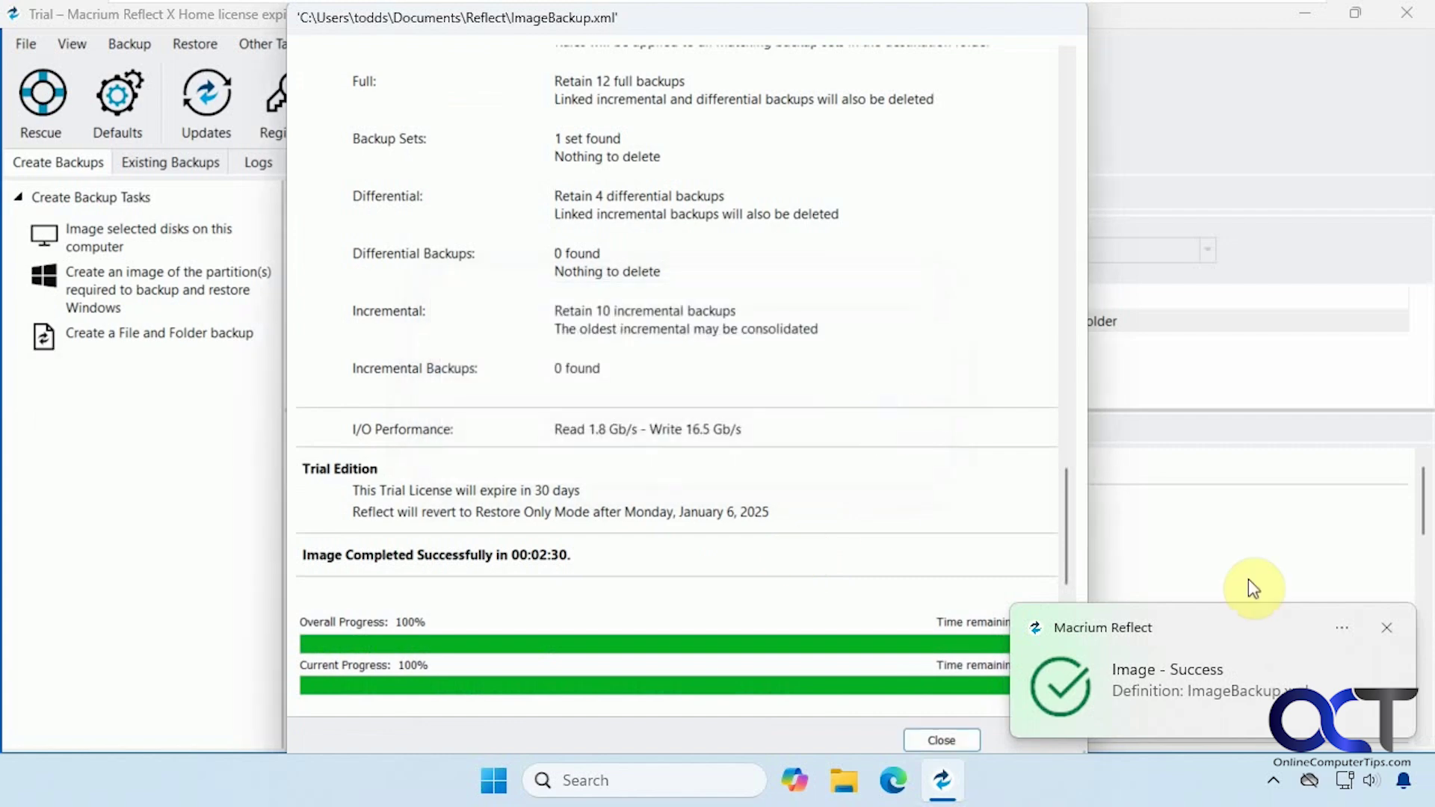
left_click(1386, 630)
left_click(946, 739)
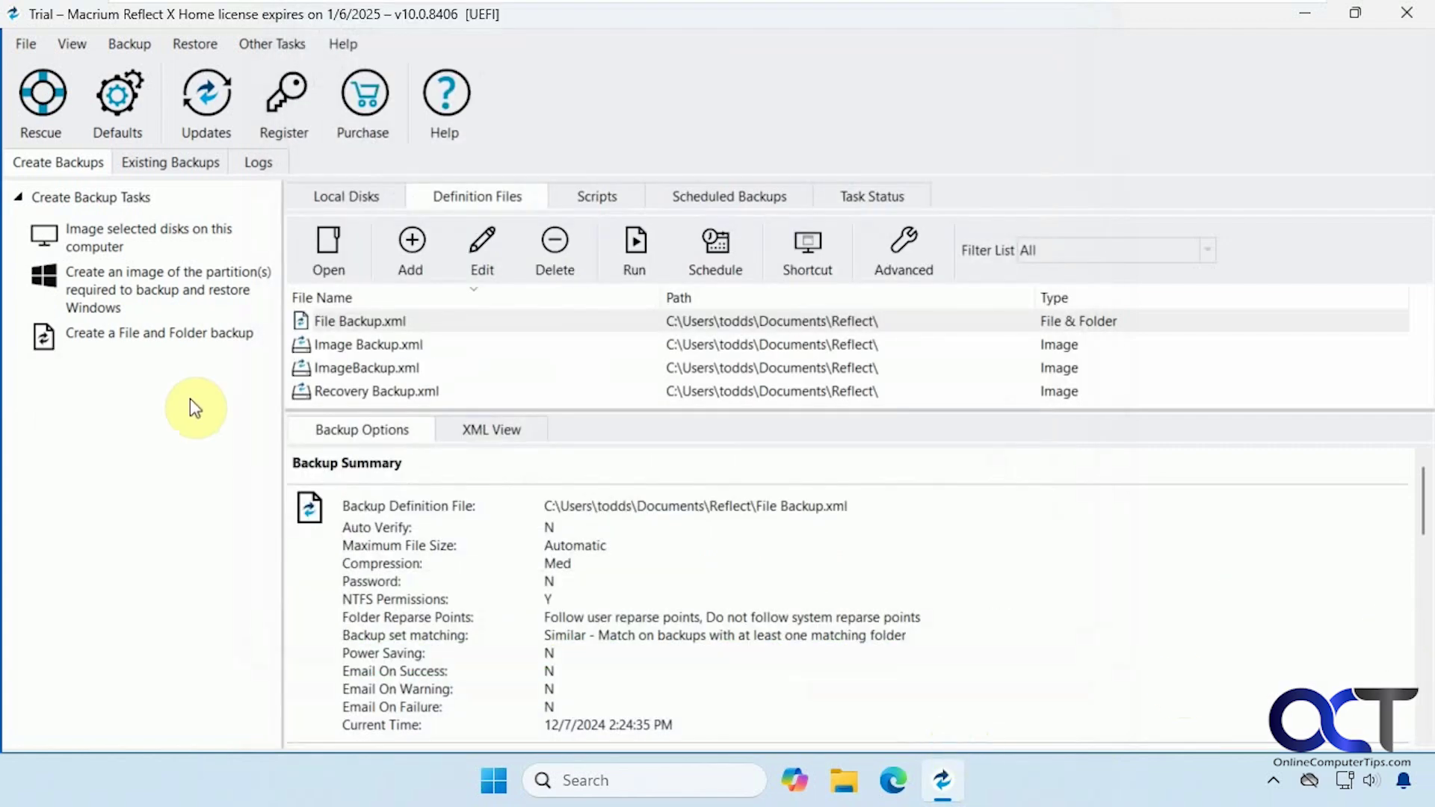
Start an image of the Windows partitions named 'Recovery Backup Image' and advance to its imaging summary.
left_click(173, 296)
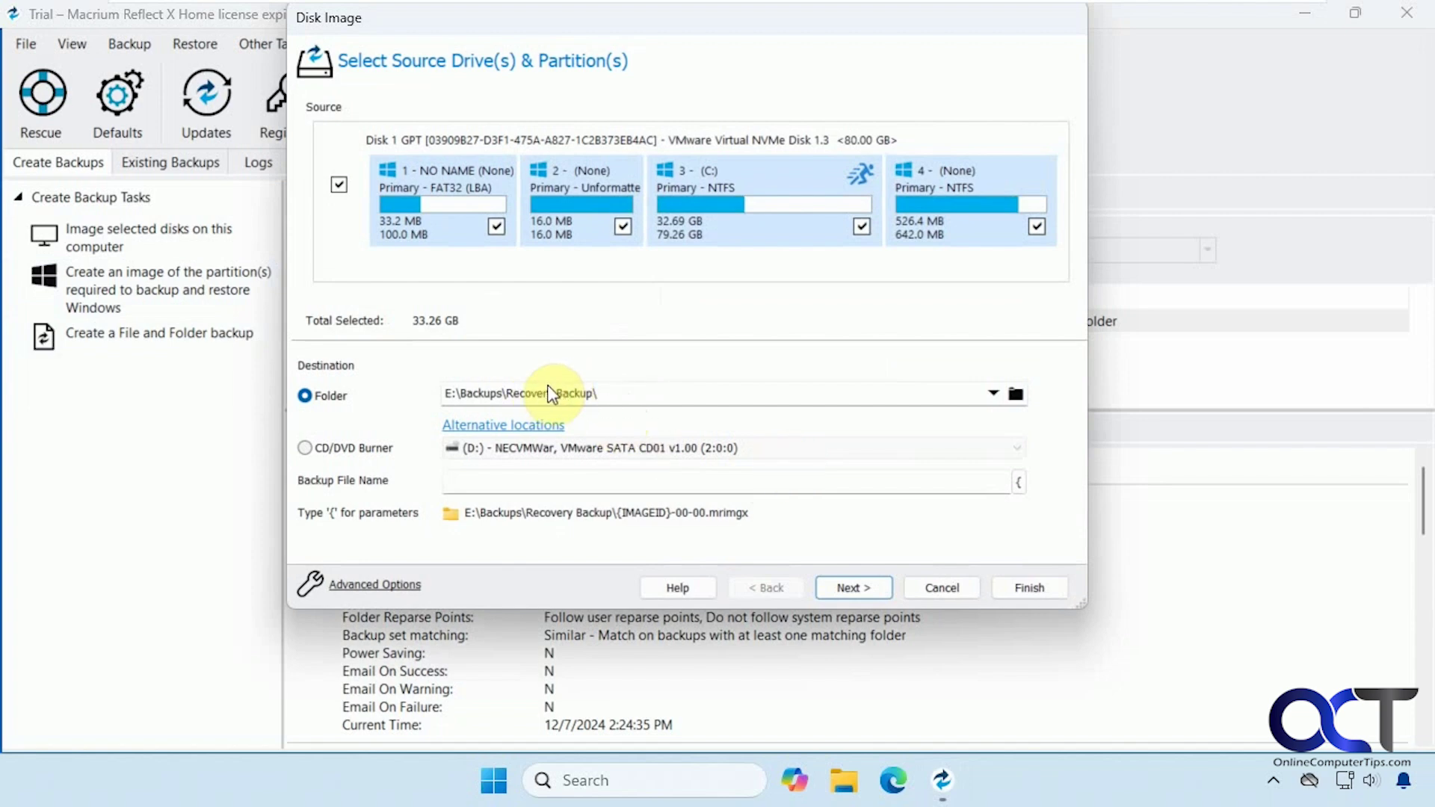
left_click(504, 470)
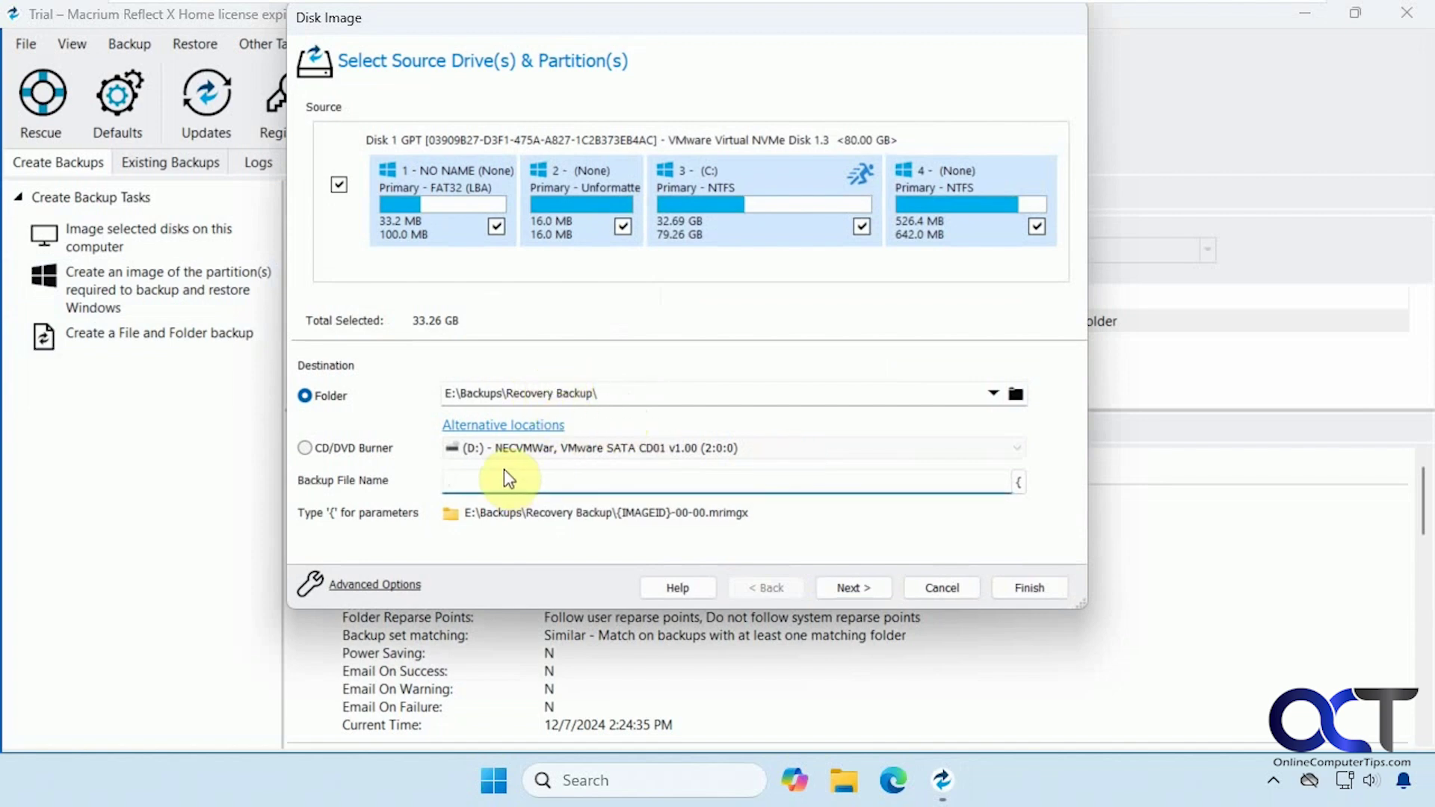
type("Recov")
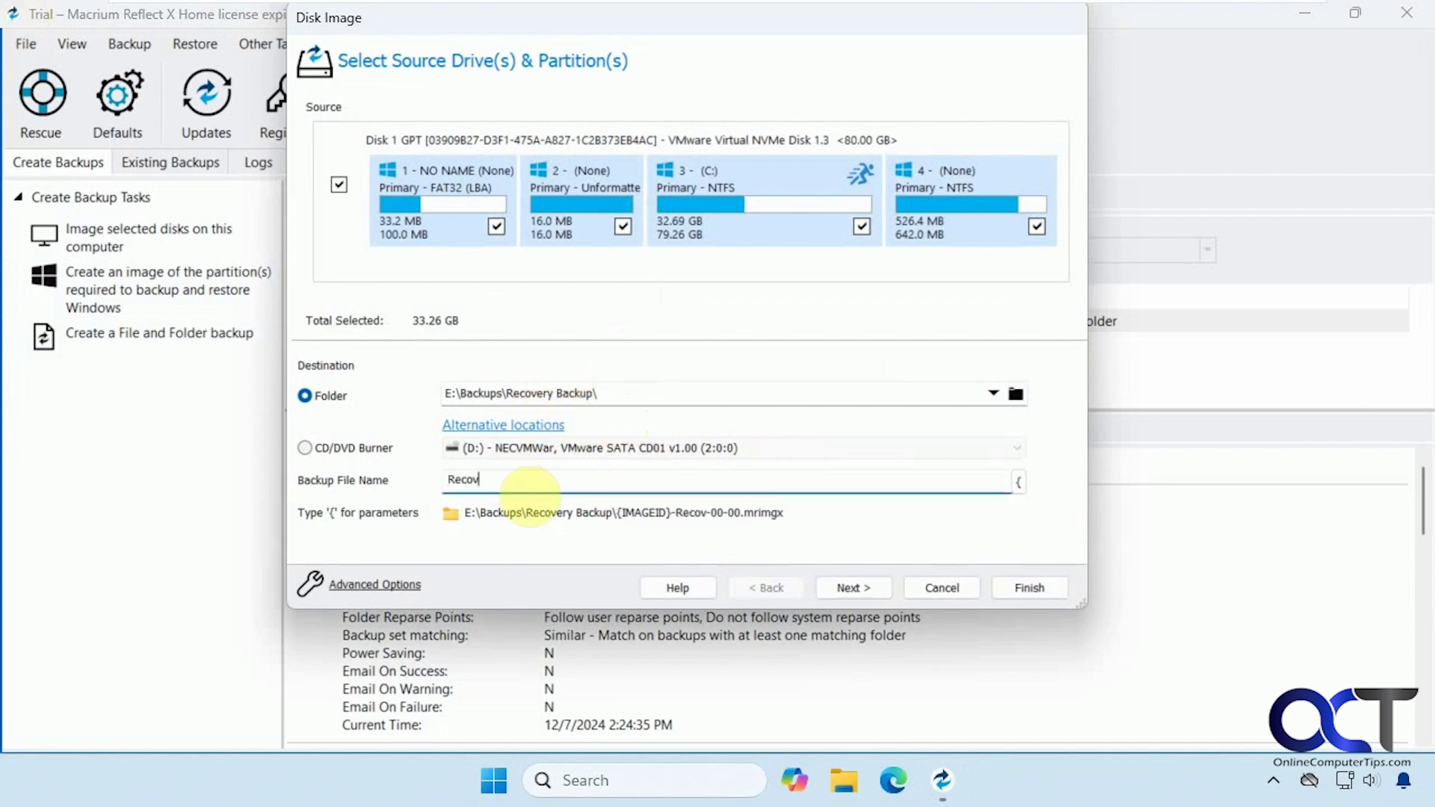
type("ery Backup ")
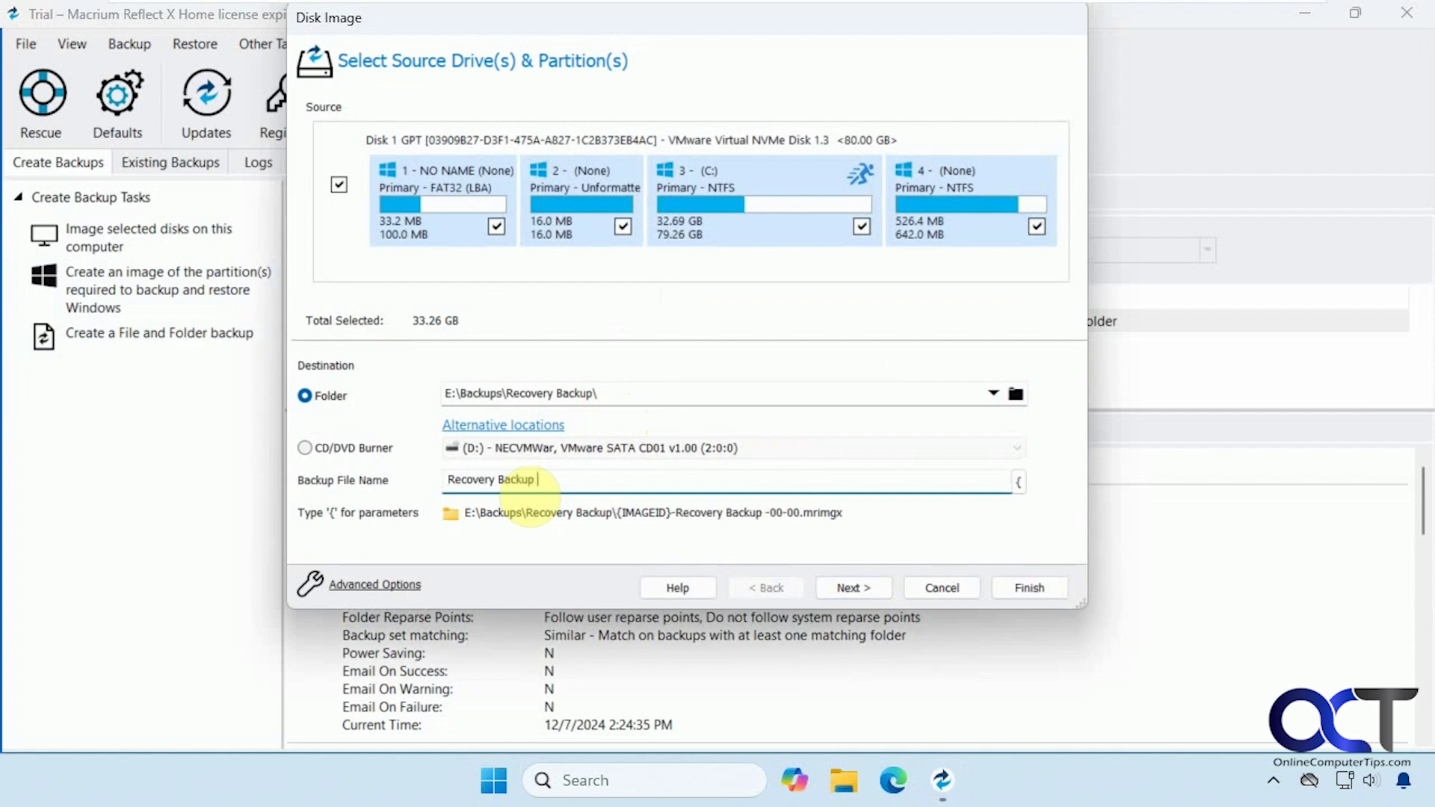
type("Image")
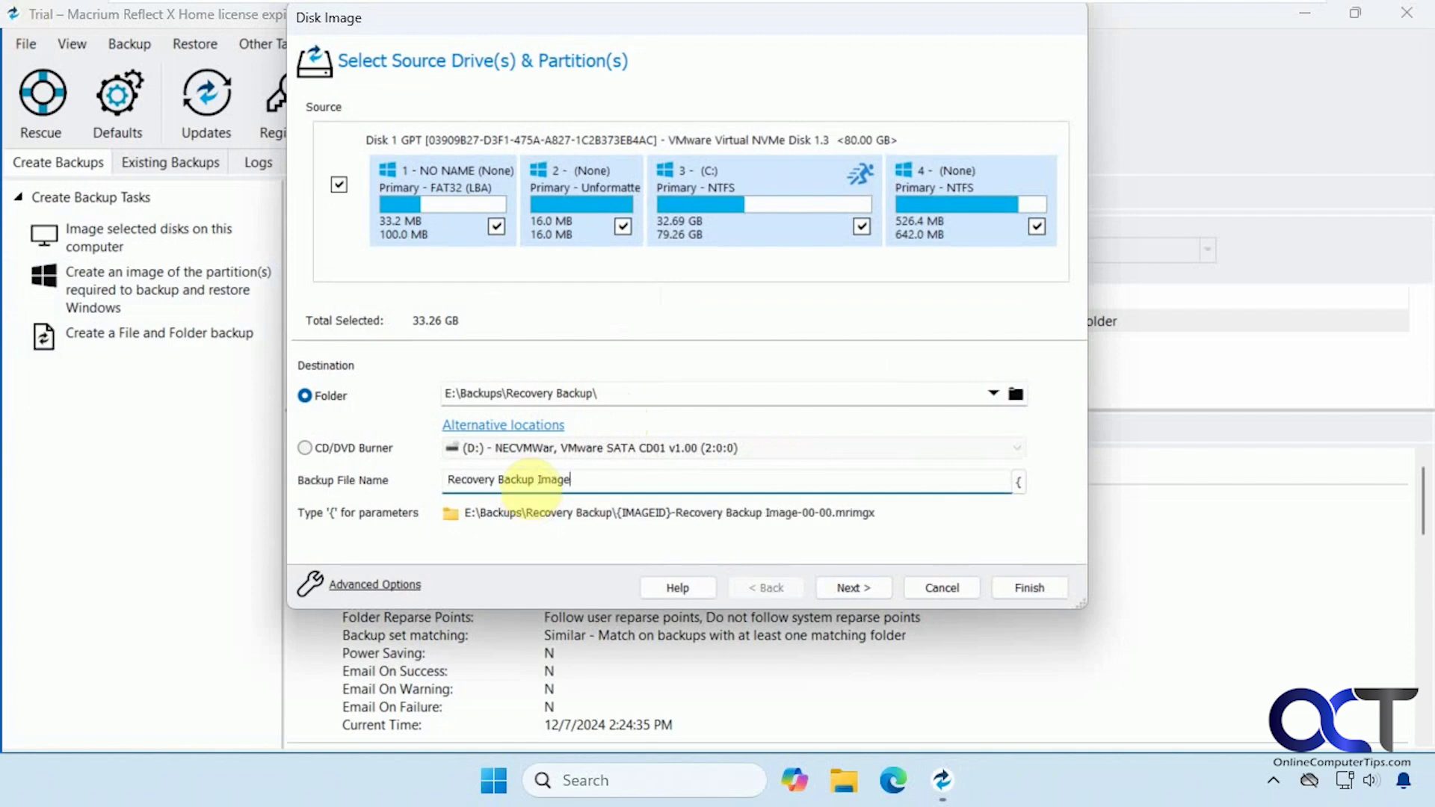
left_click(867, 586)
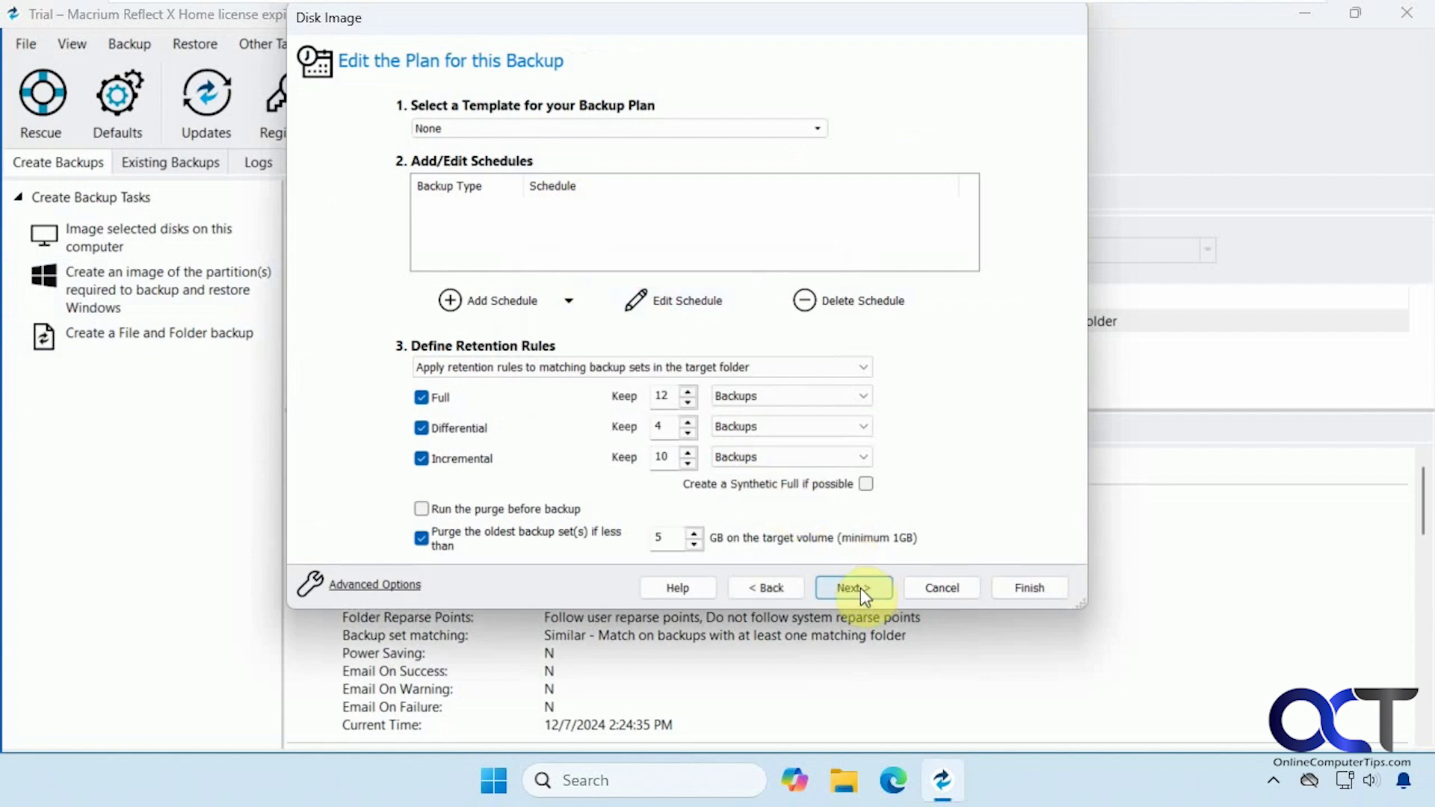
left_click(865, 587)
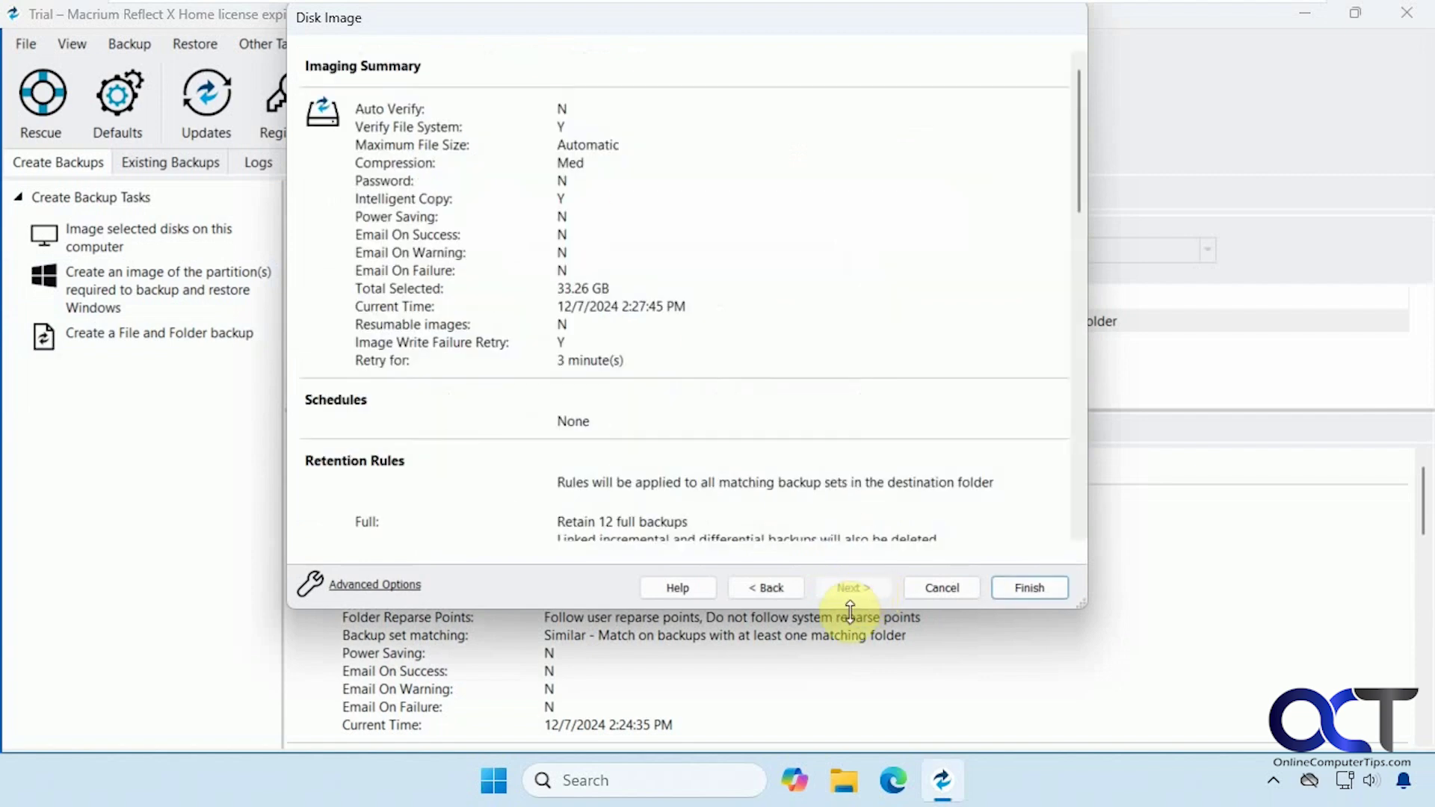
left_click_drag(861, 608, 865, 723)
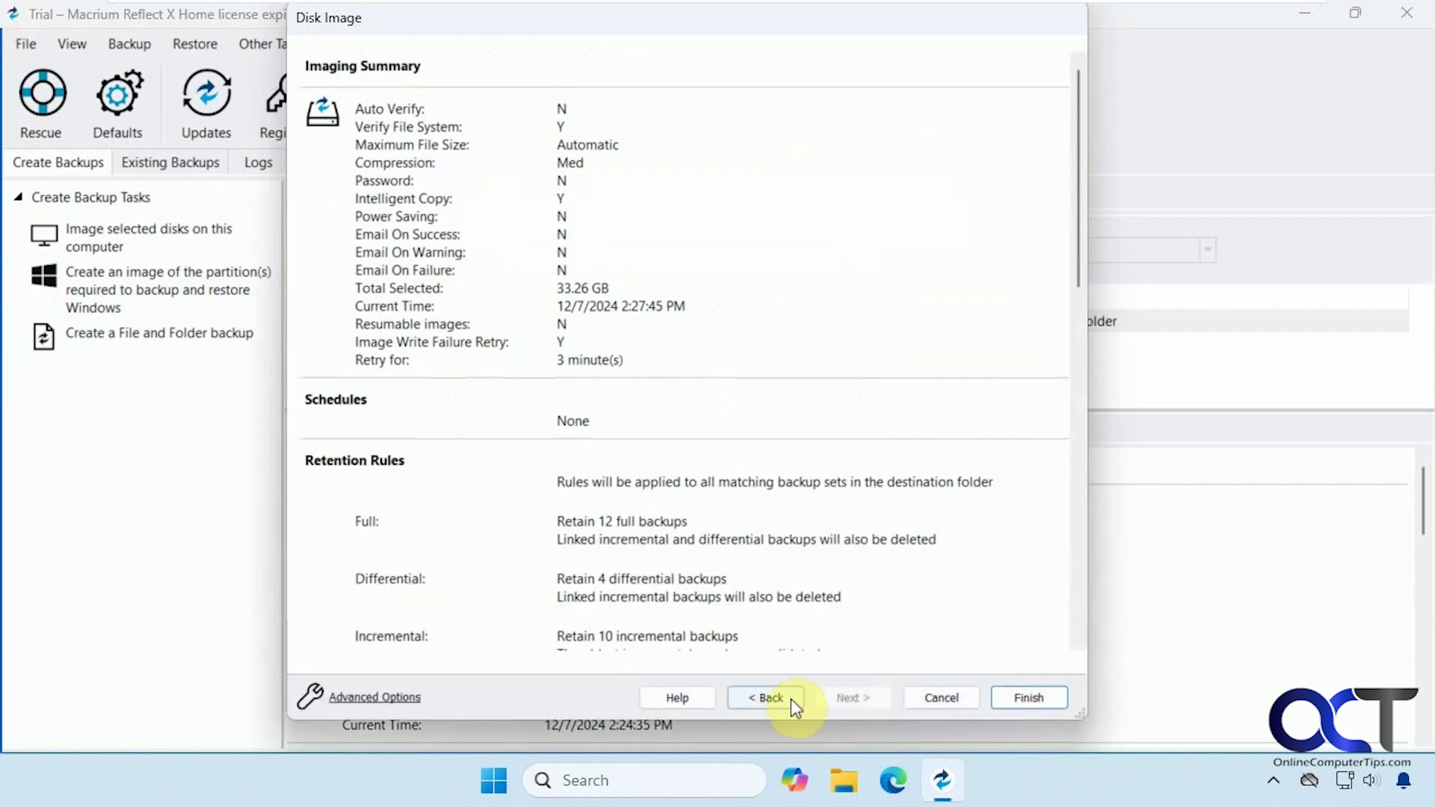
Save the backup definition as RecoveryImage, run it, and acknowledge the successful completion notices.
left_click(1031, 698)
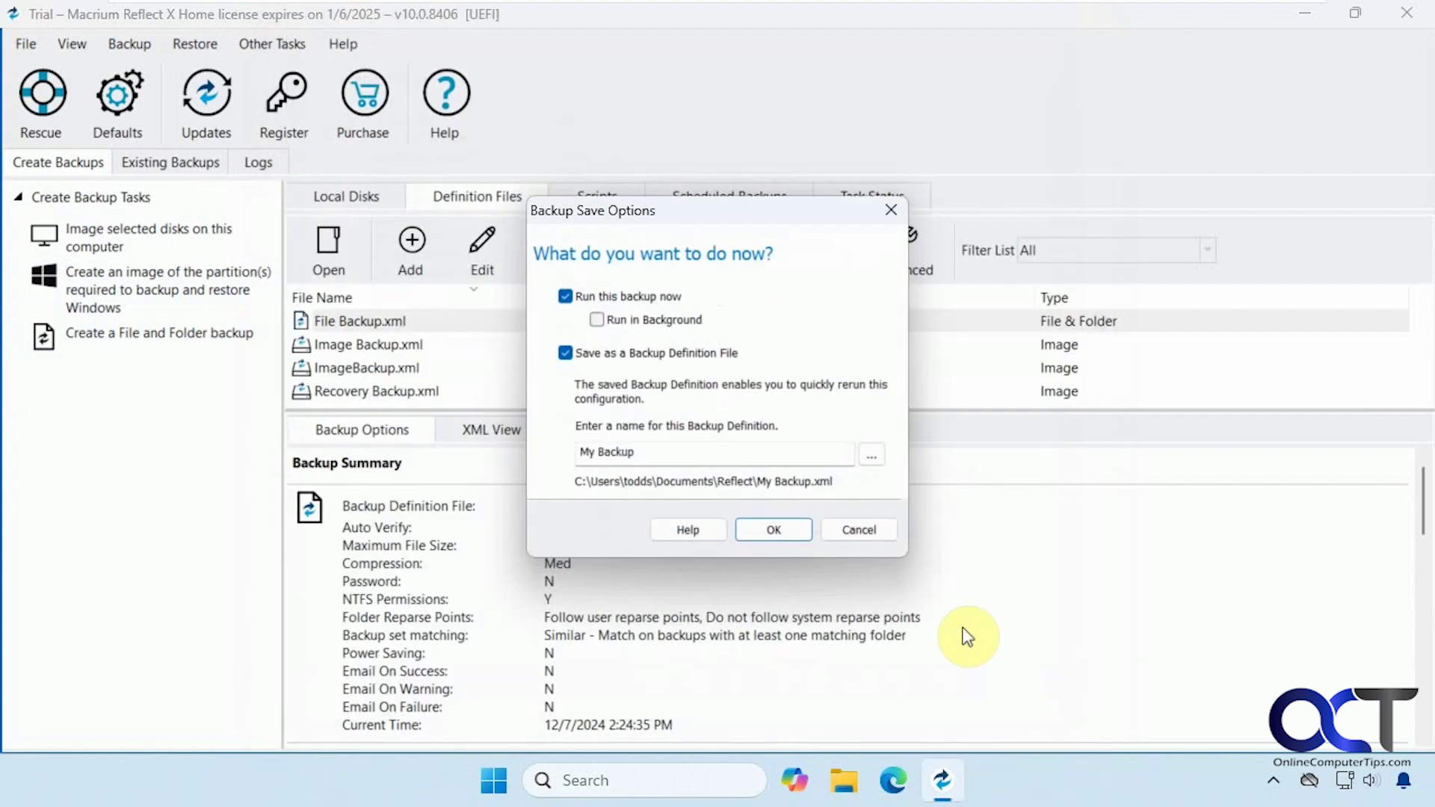
type("RecoveryImage")
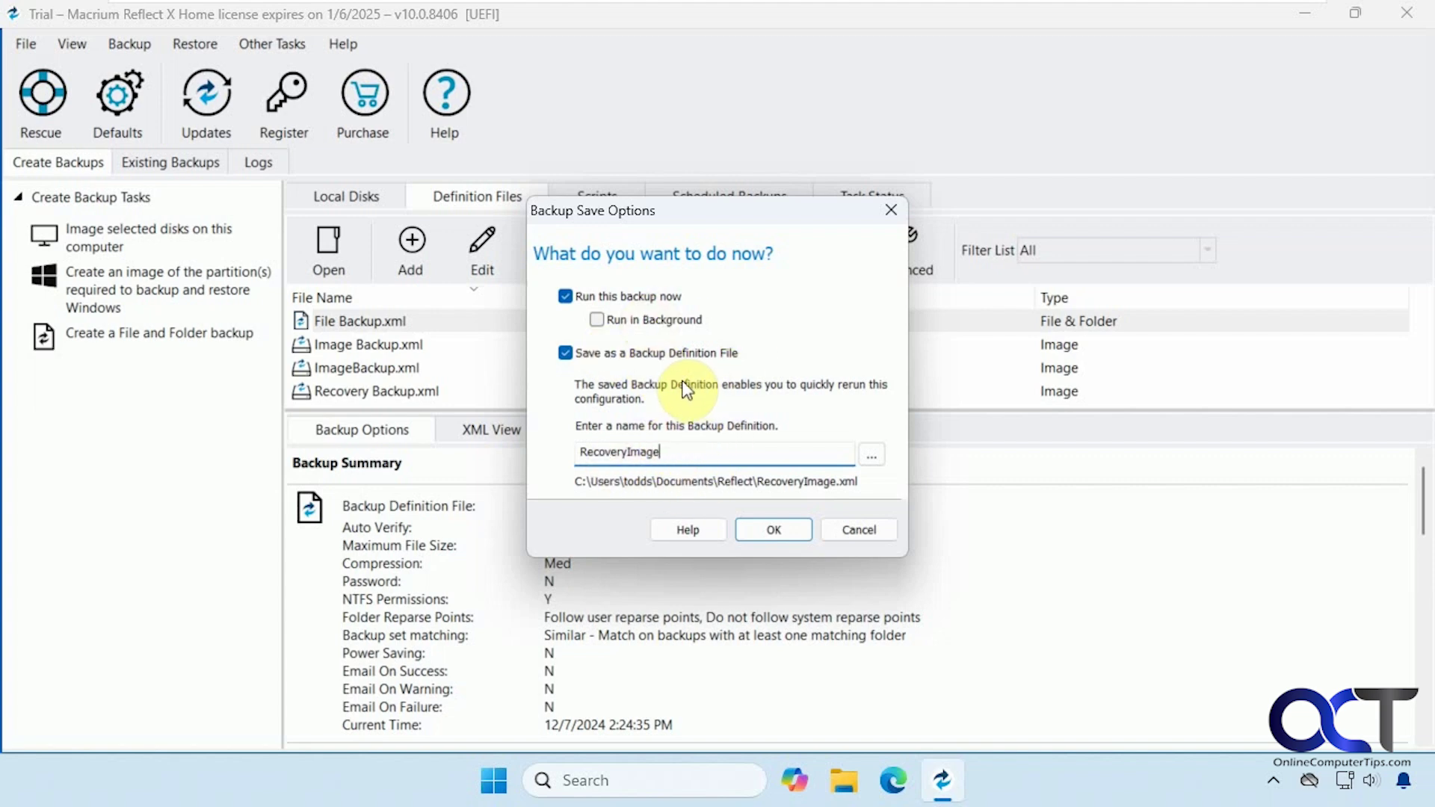
left_click(779, 527)
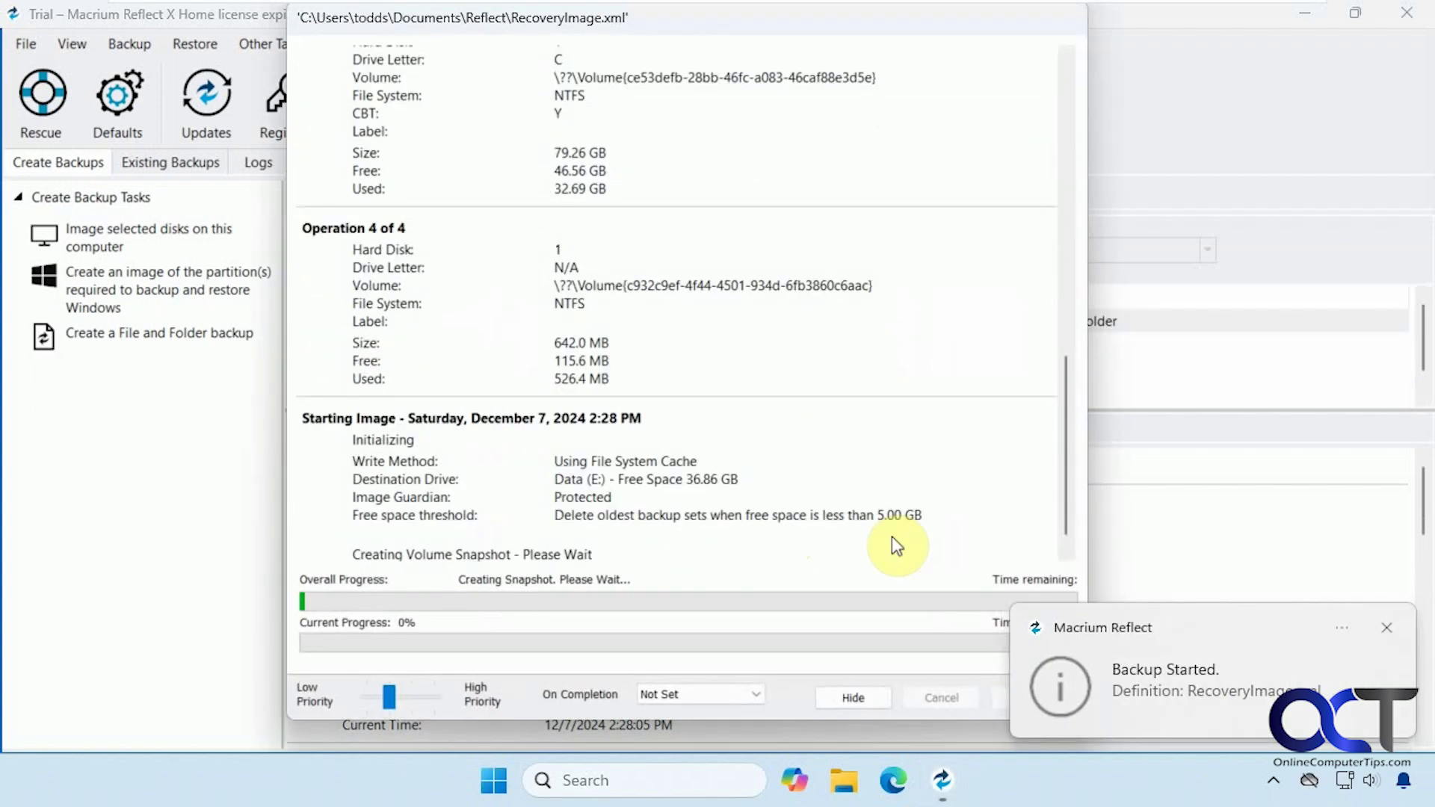
left_click(1381, 624)
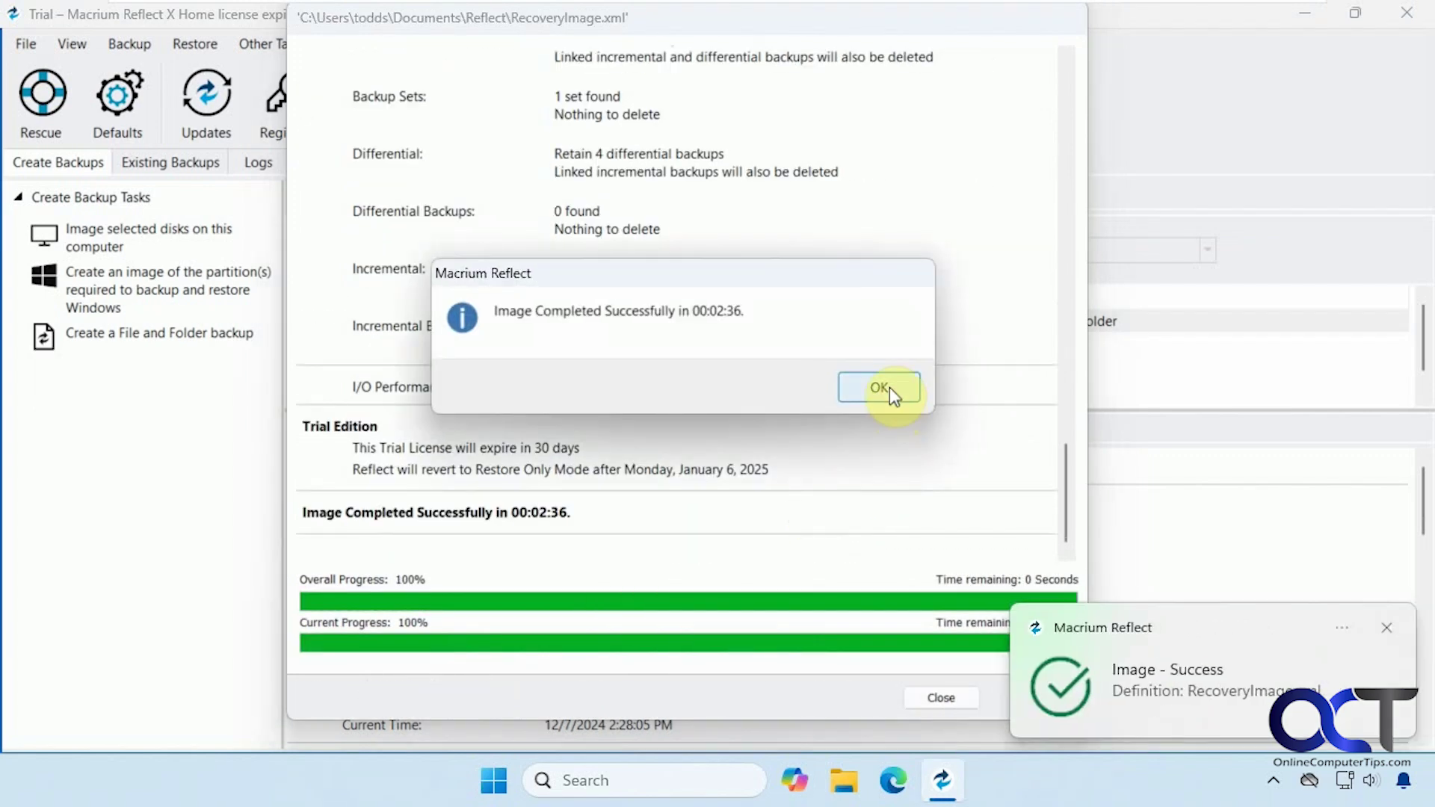
left_click(886, 387)
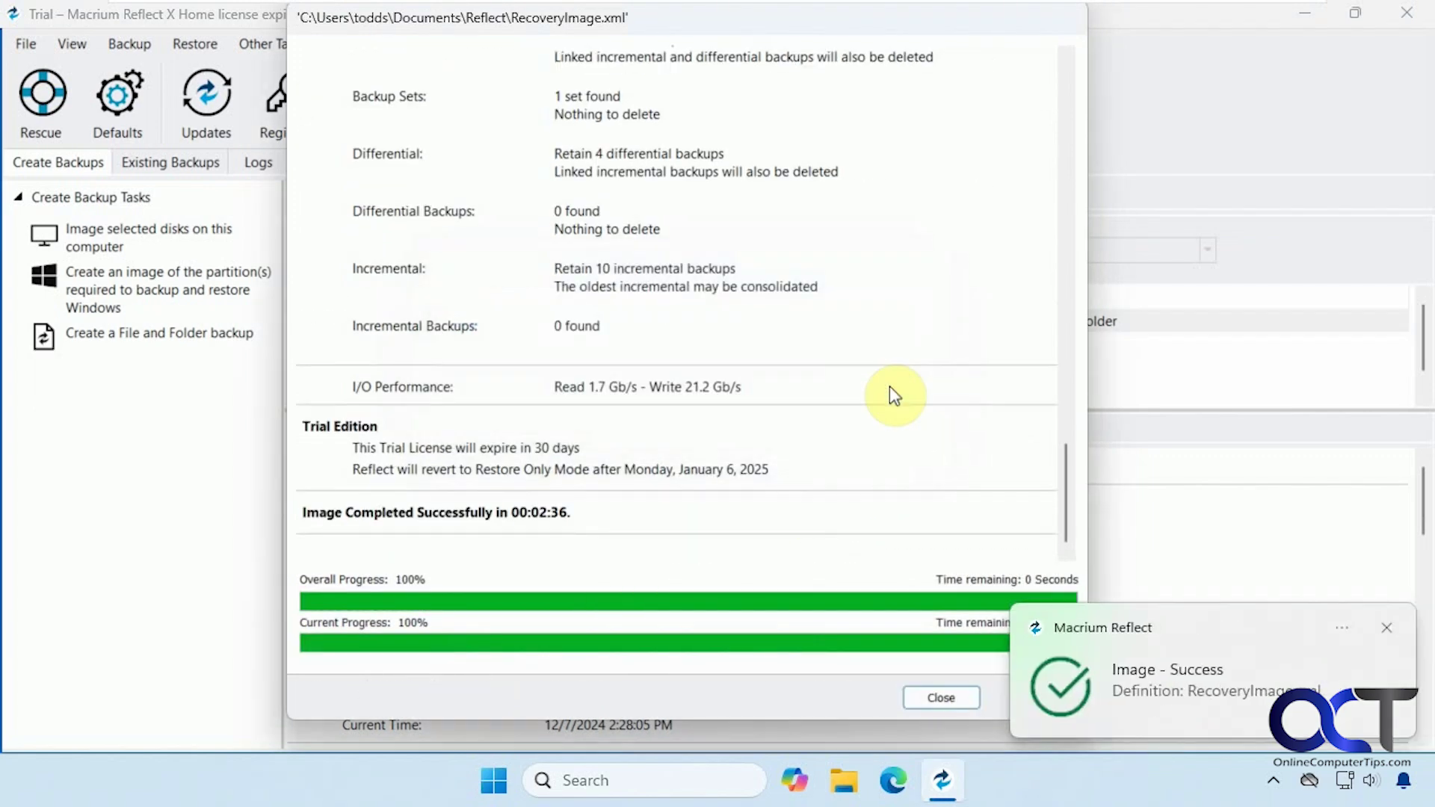
left_click(1385, 630)
left_click(958, 698)
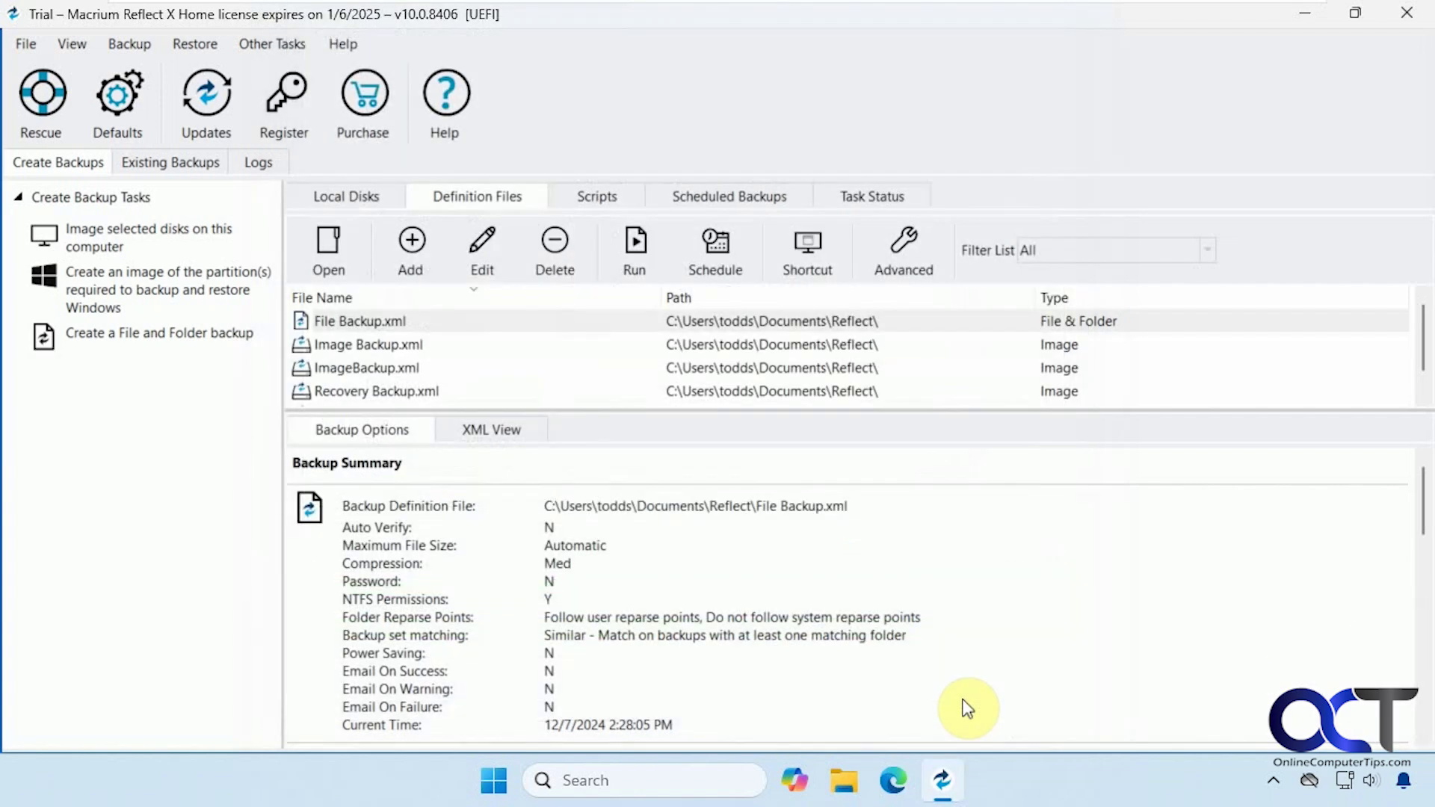
left_click(844, 781)
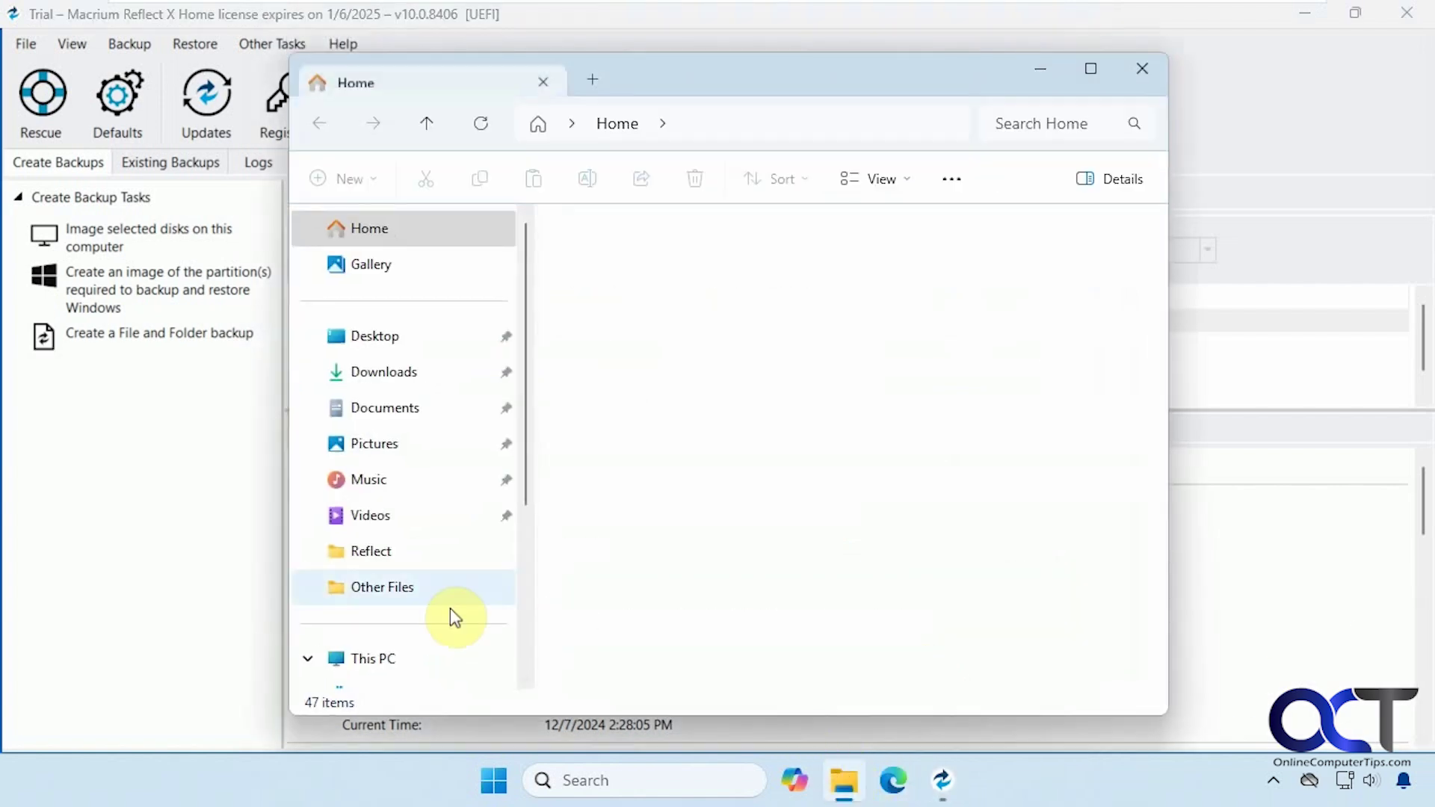
scroll(426, 635, "down", 2)
left_click(387, 632)
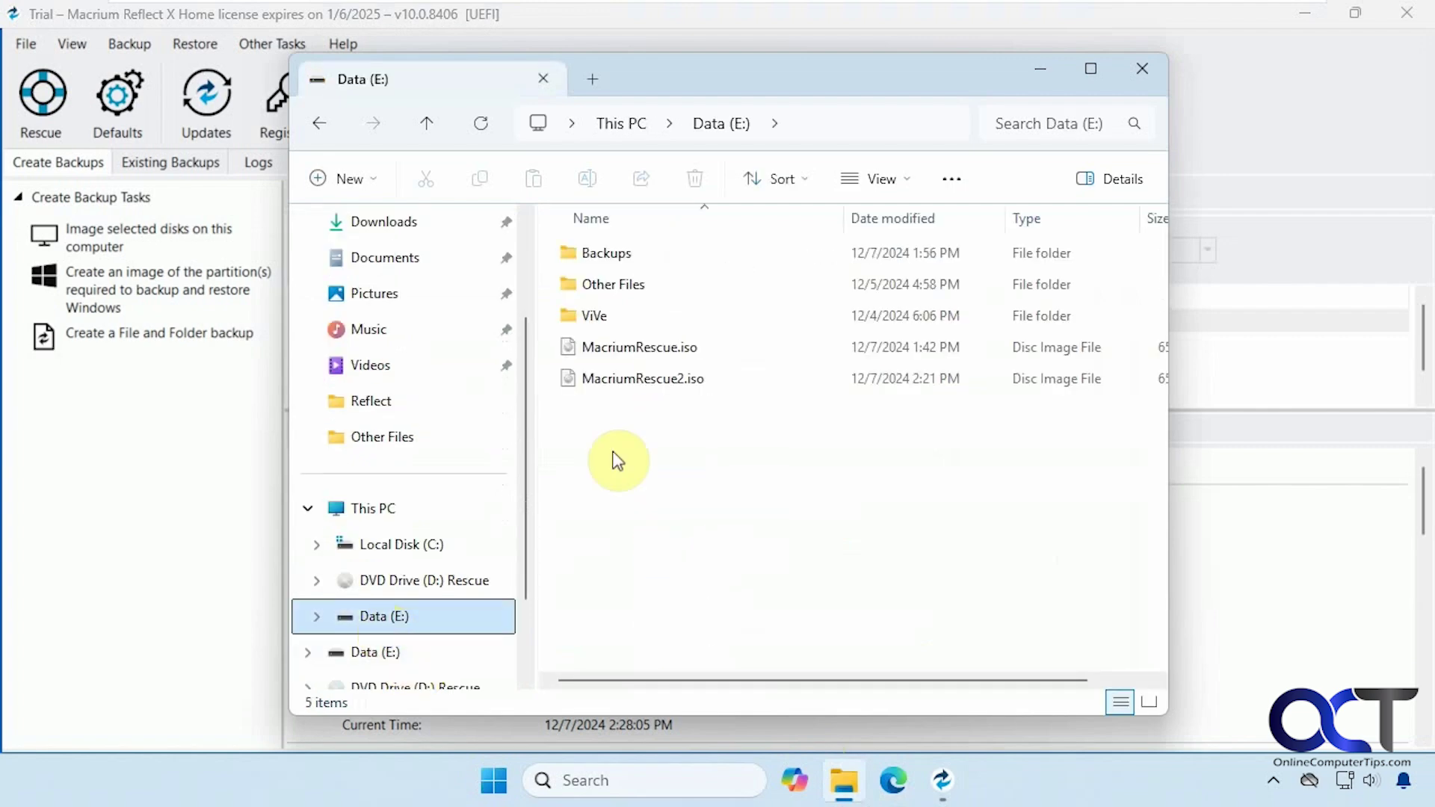
double_click(617, 254)
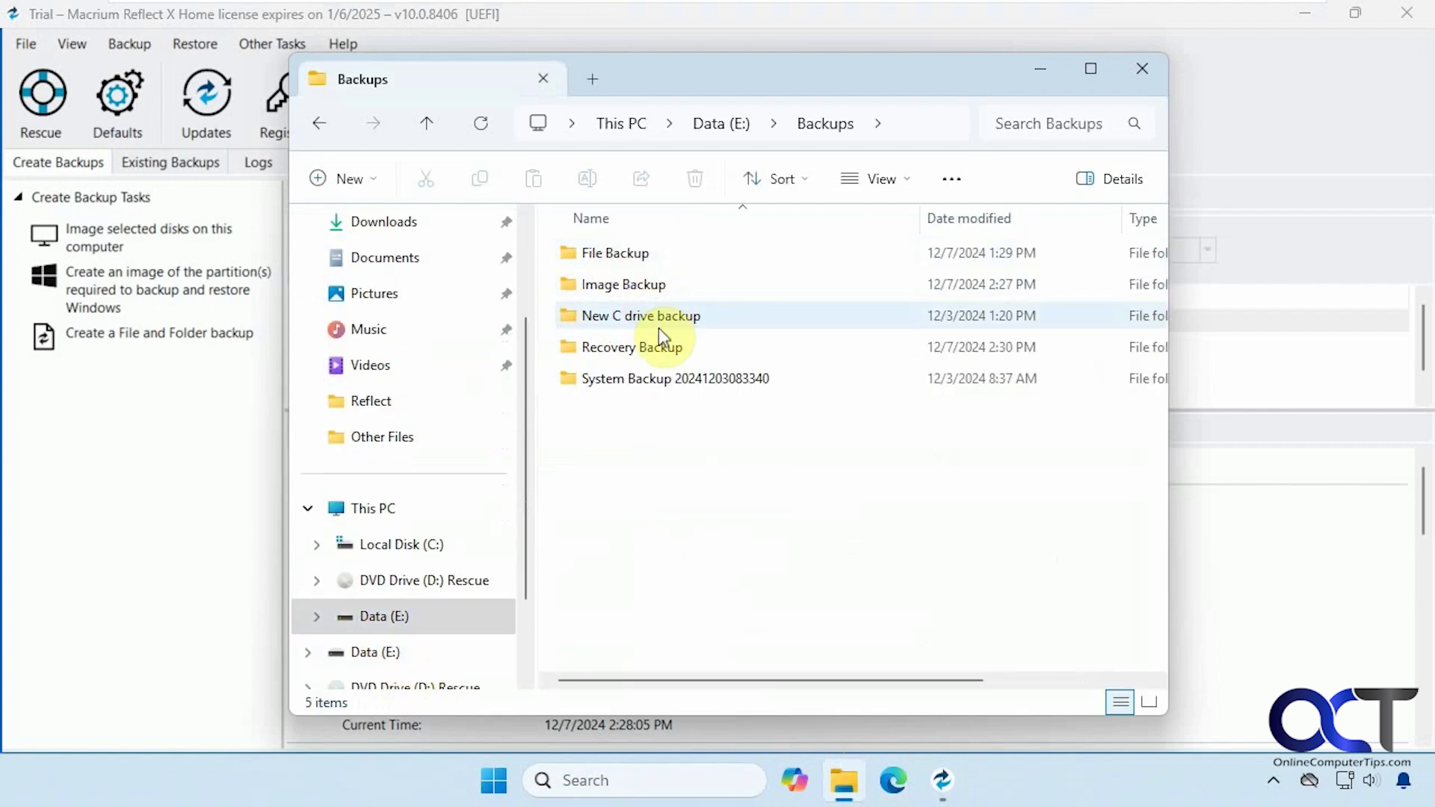
double_click(636, 286)
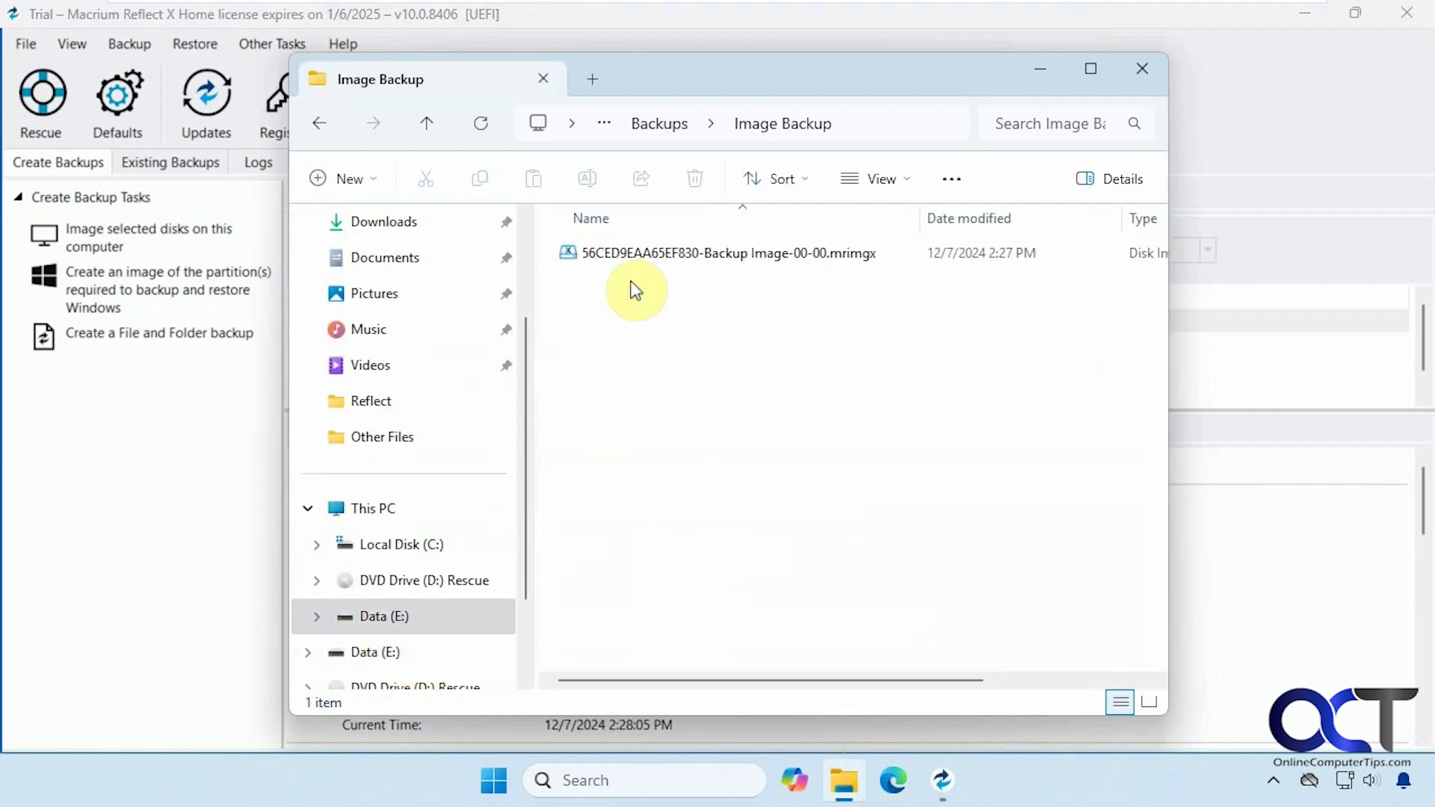
left_click(315, 122)
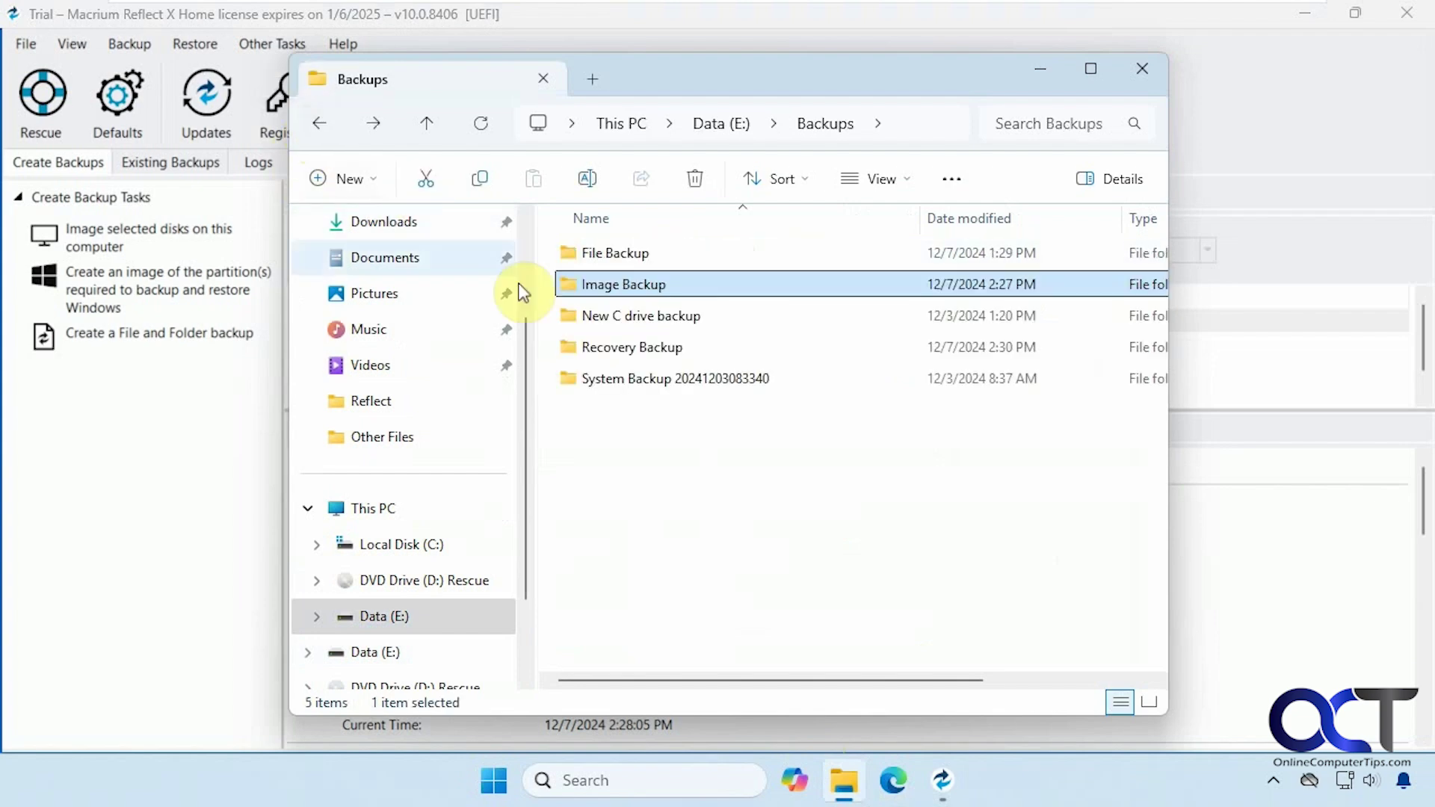
double_click(641, 348)
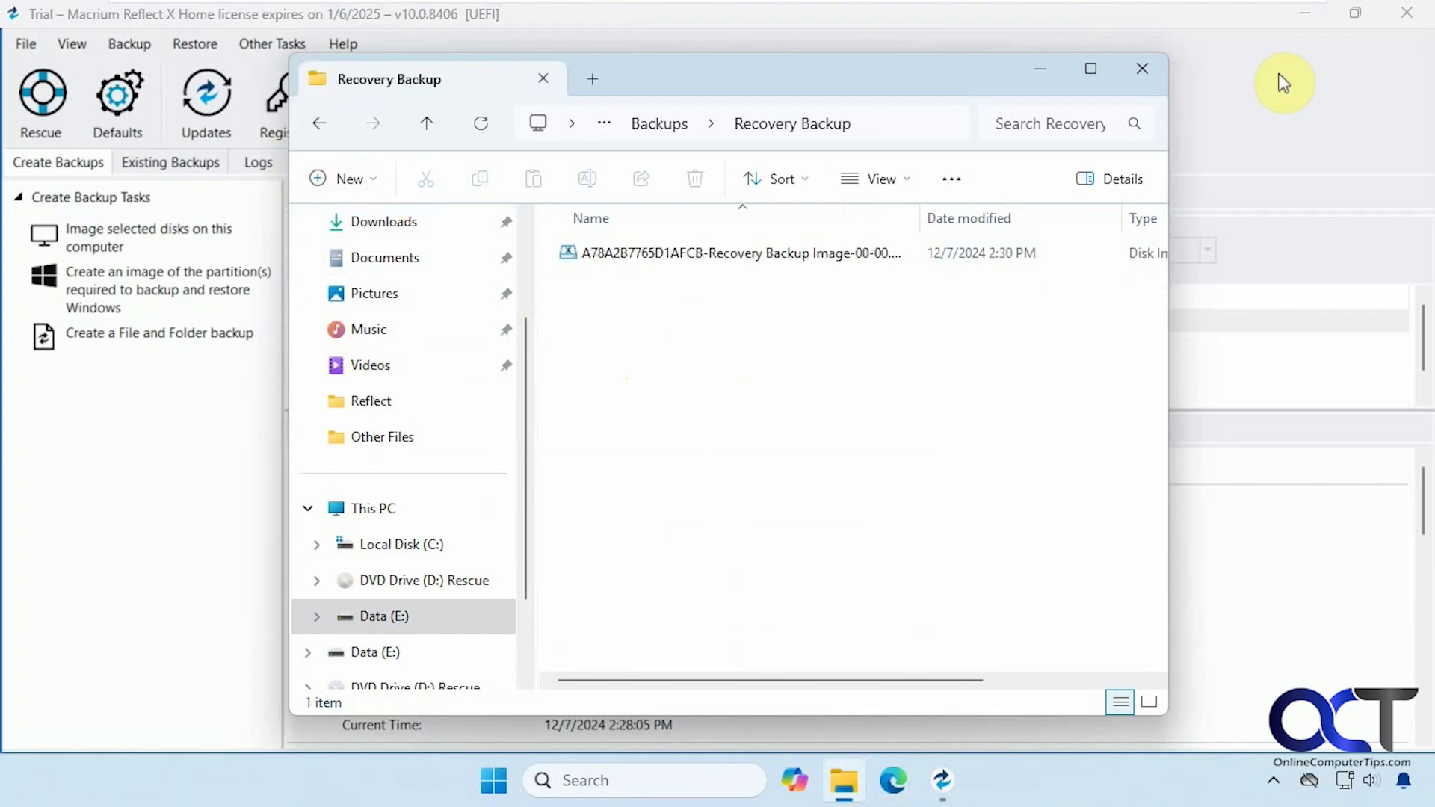
left_click(1142, 68)
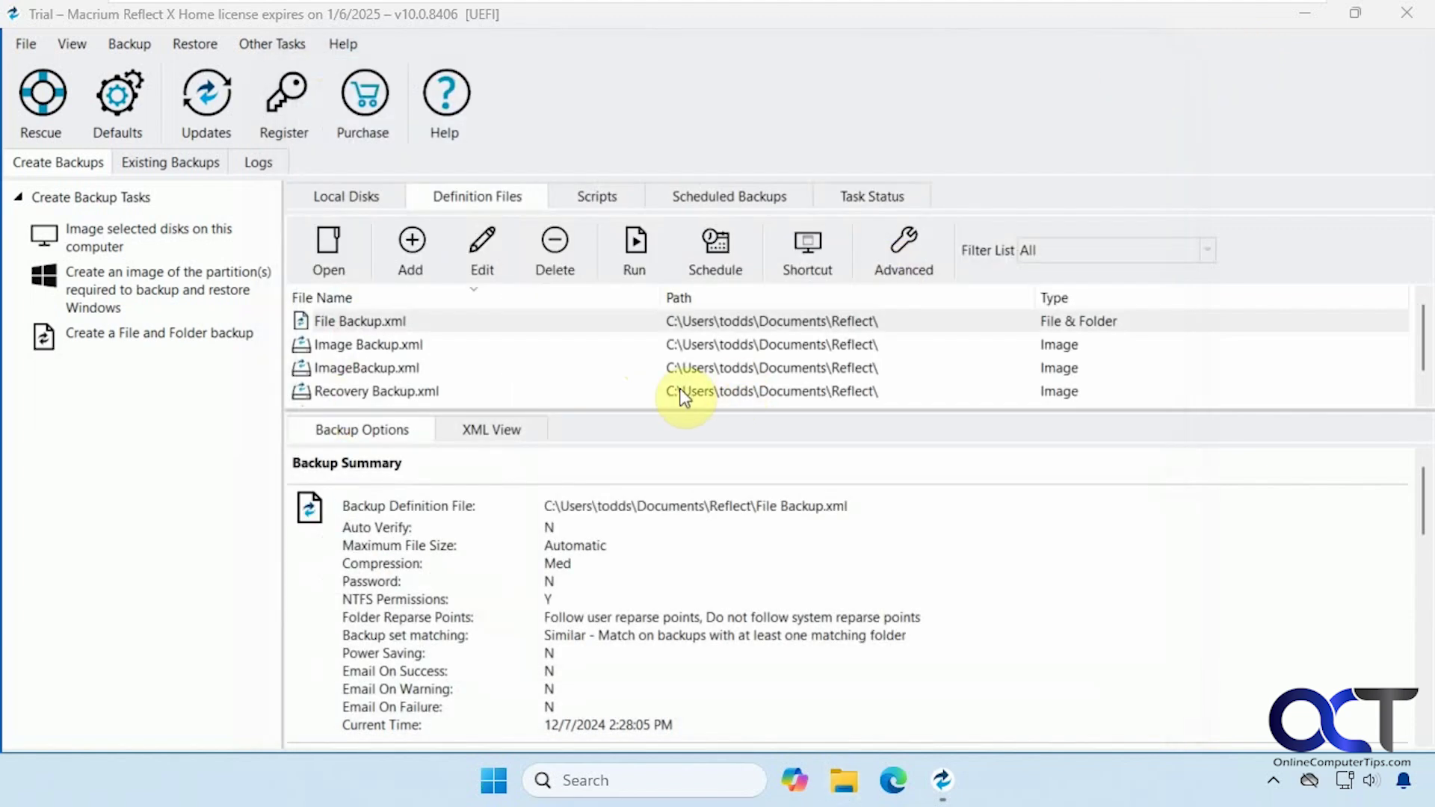
left_click(155, 164)
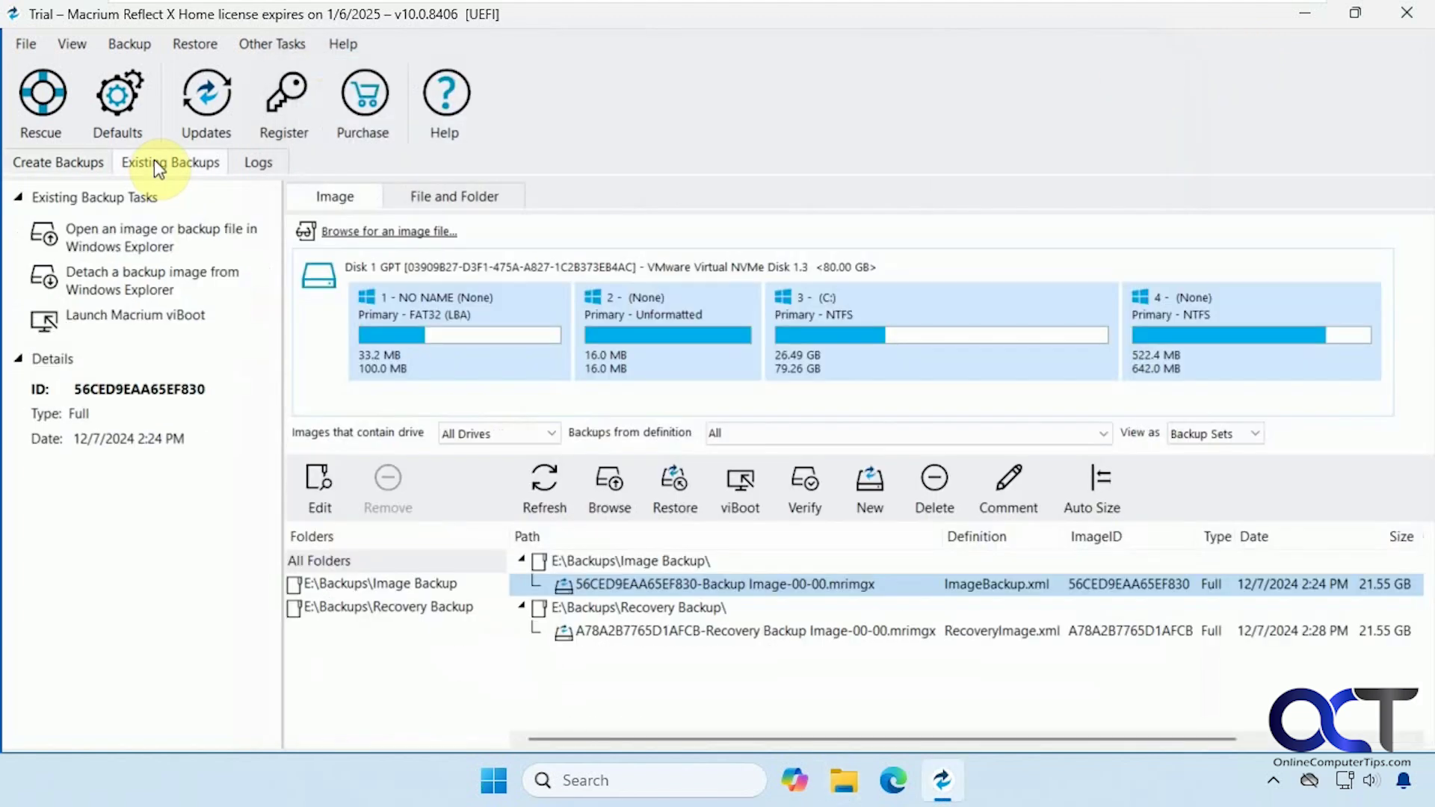
left_click(398, 583)
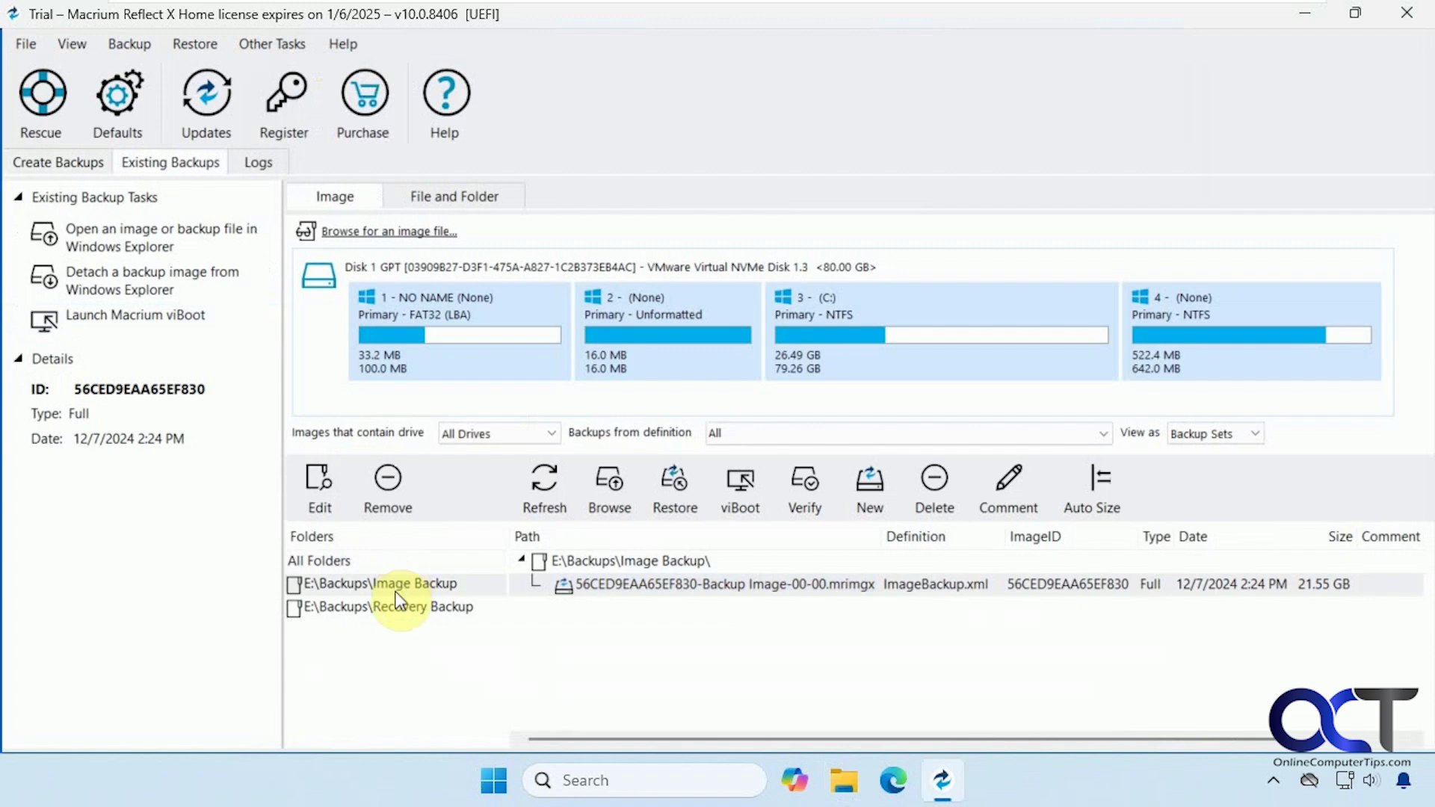
left_click(396, 607)
left_click(393, 605)
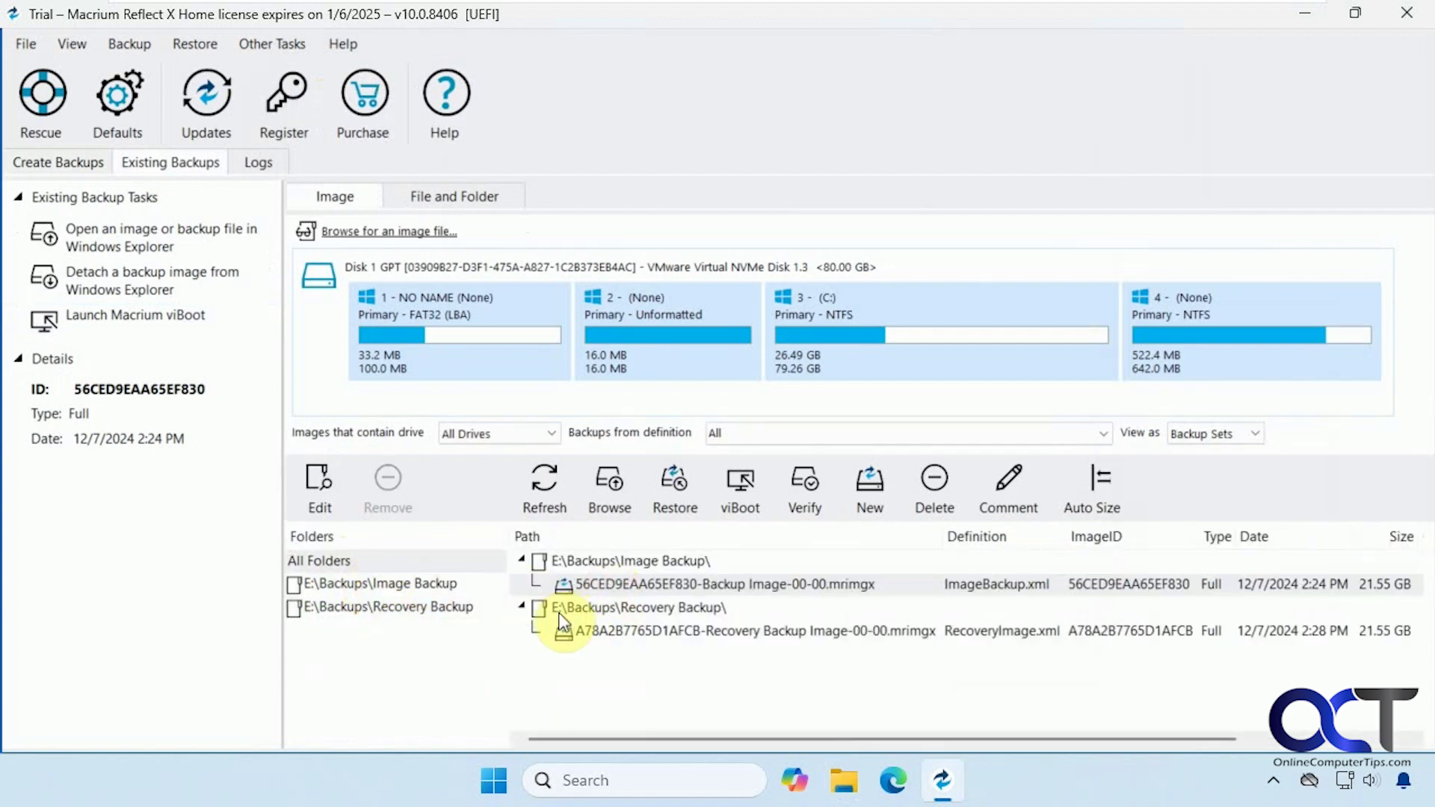
right_click(331, 562)
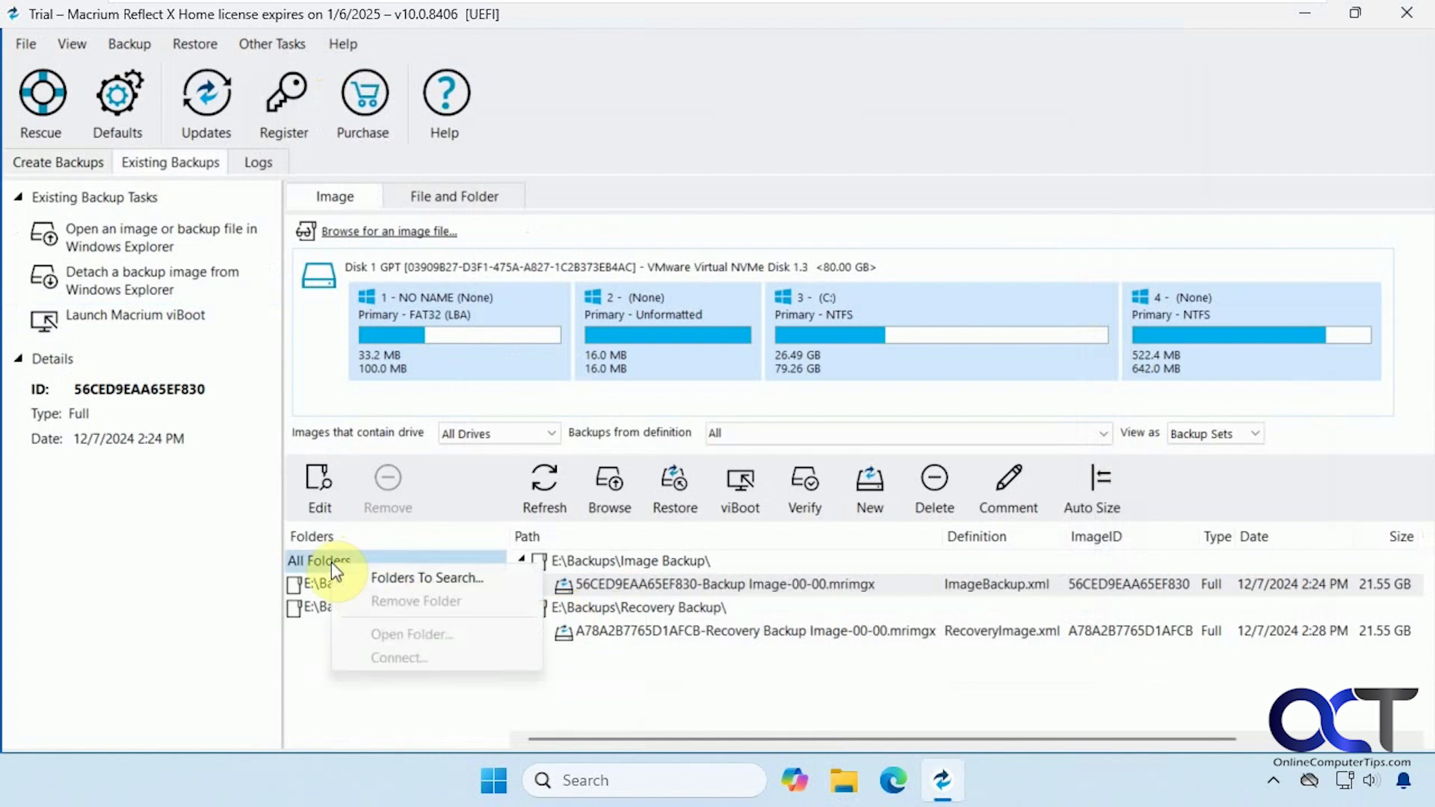
left_click(375, 577)
left_click(551, 299)
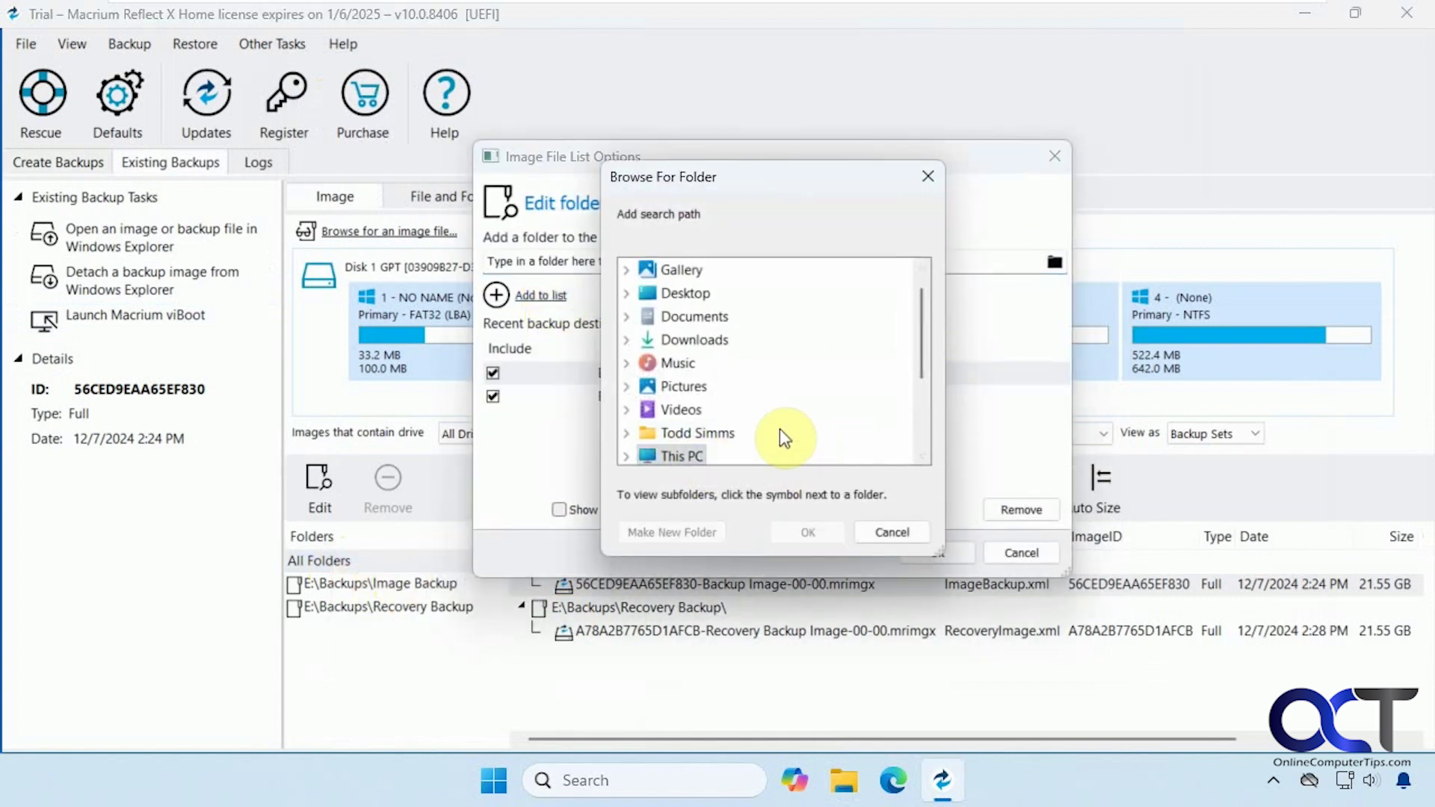
left_click(891, 531)
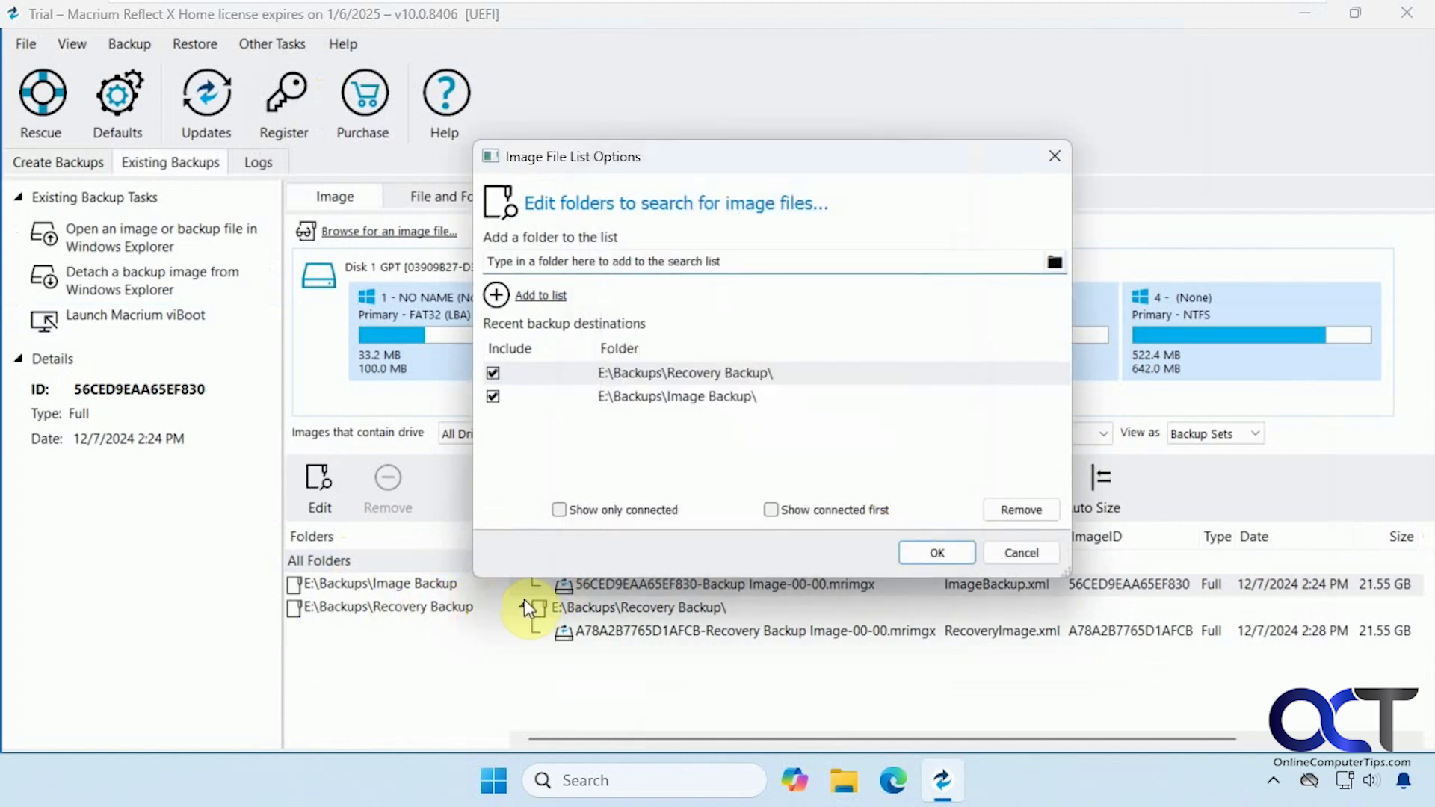
left_click(1023, 553)
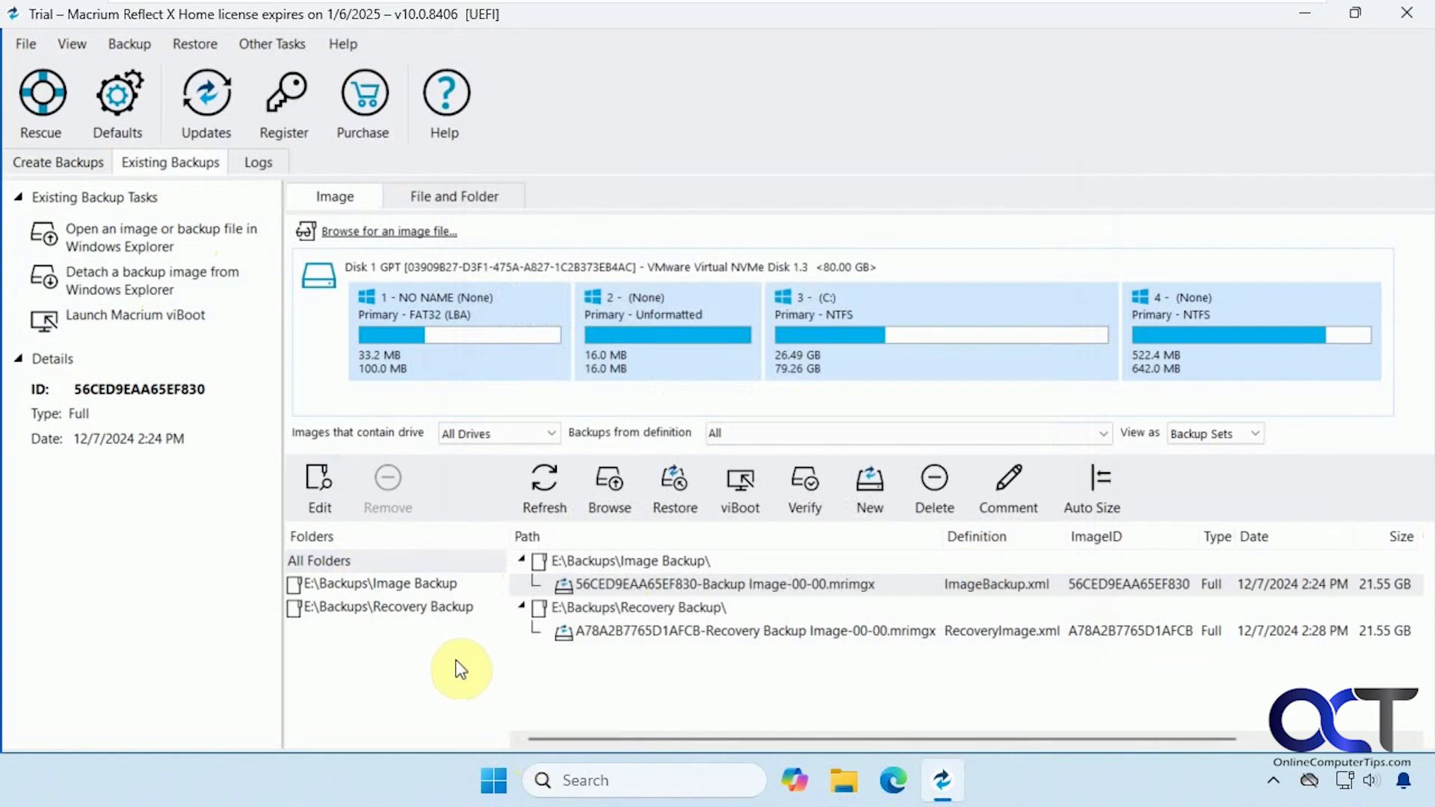
left_click(59, 161)
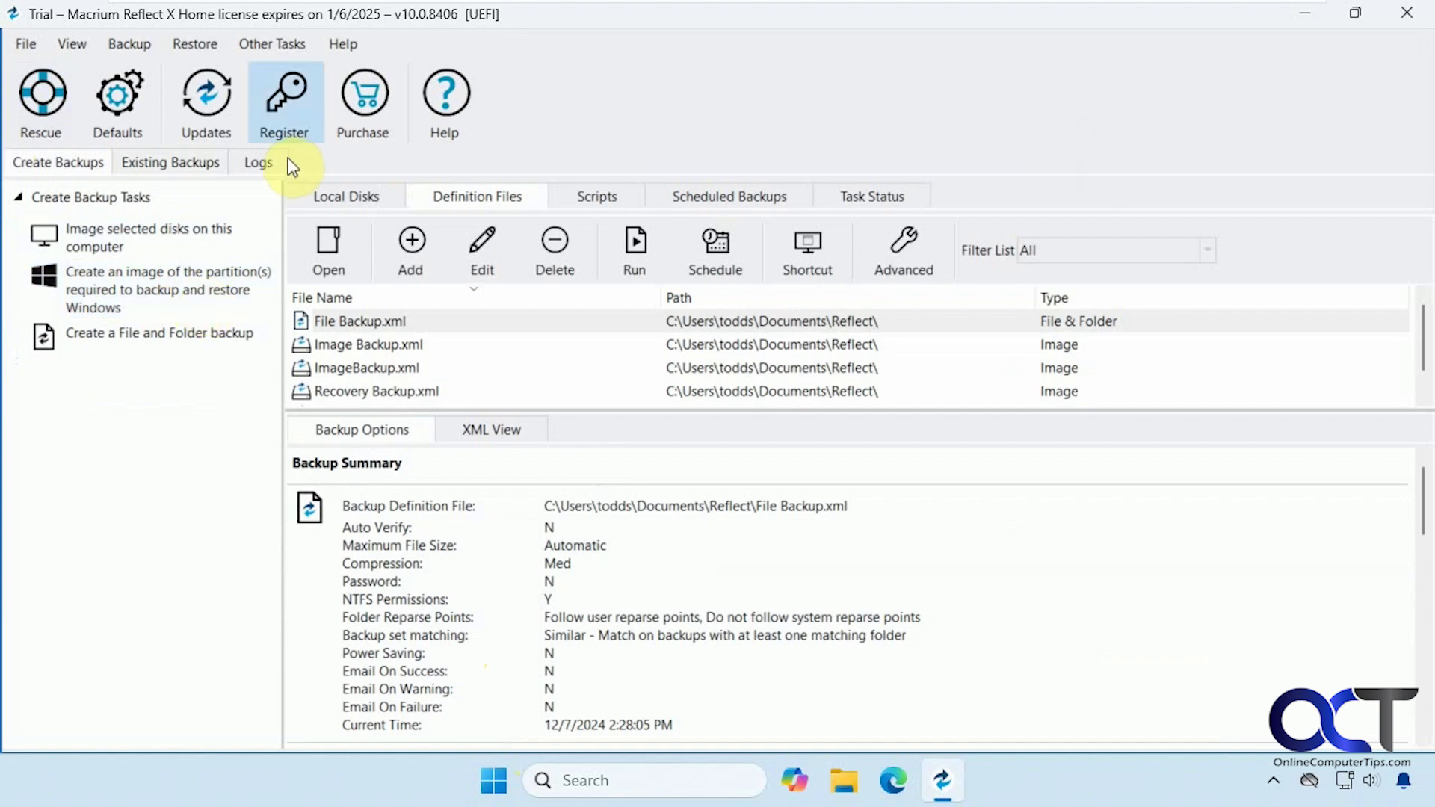
left_click(280, 42)
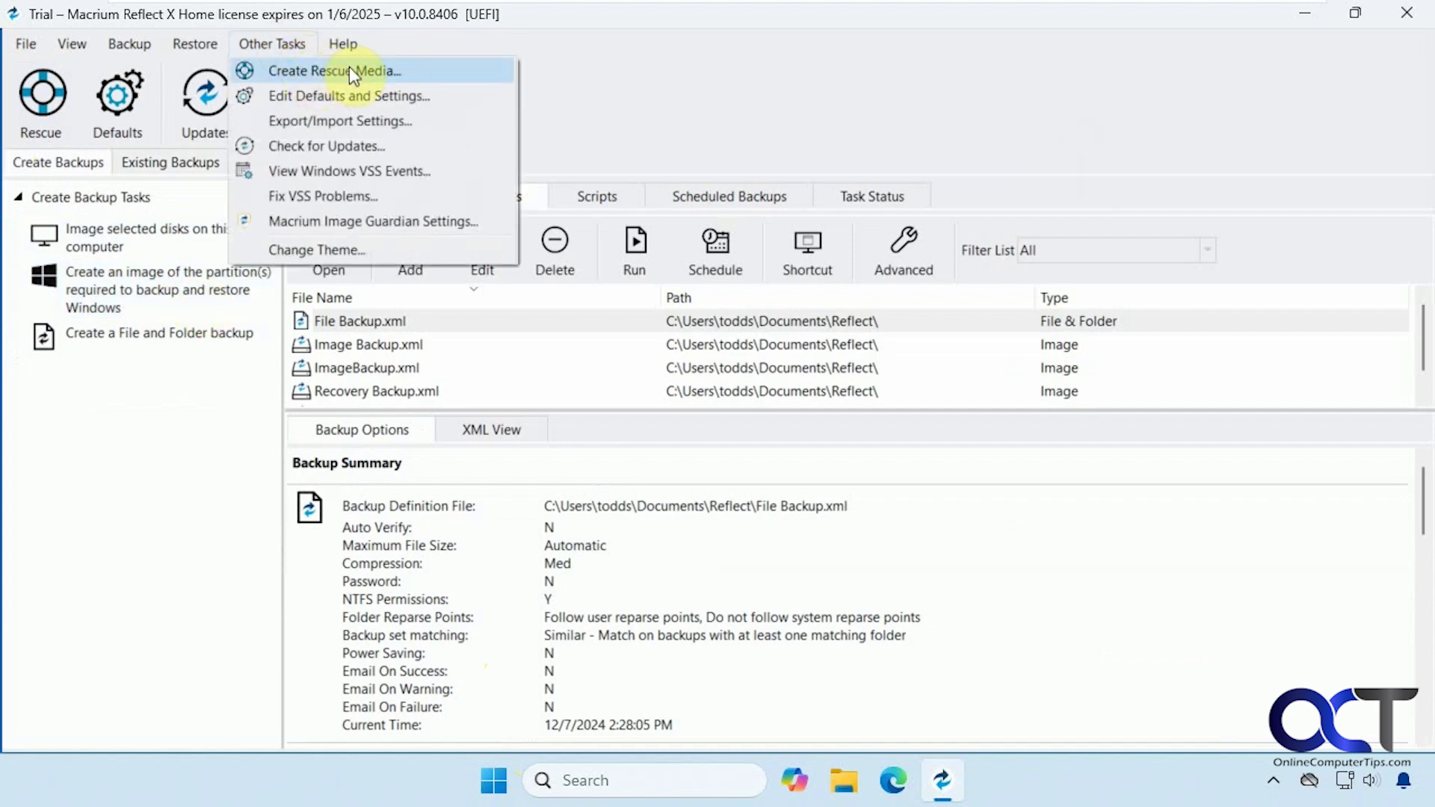
left_click(349, 69)
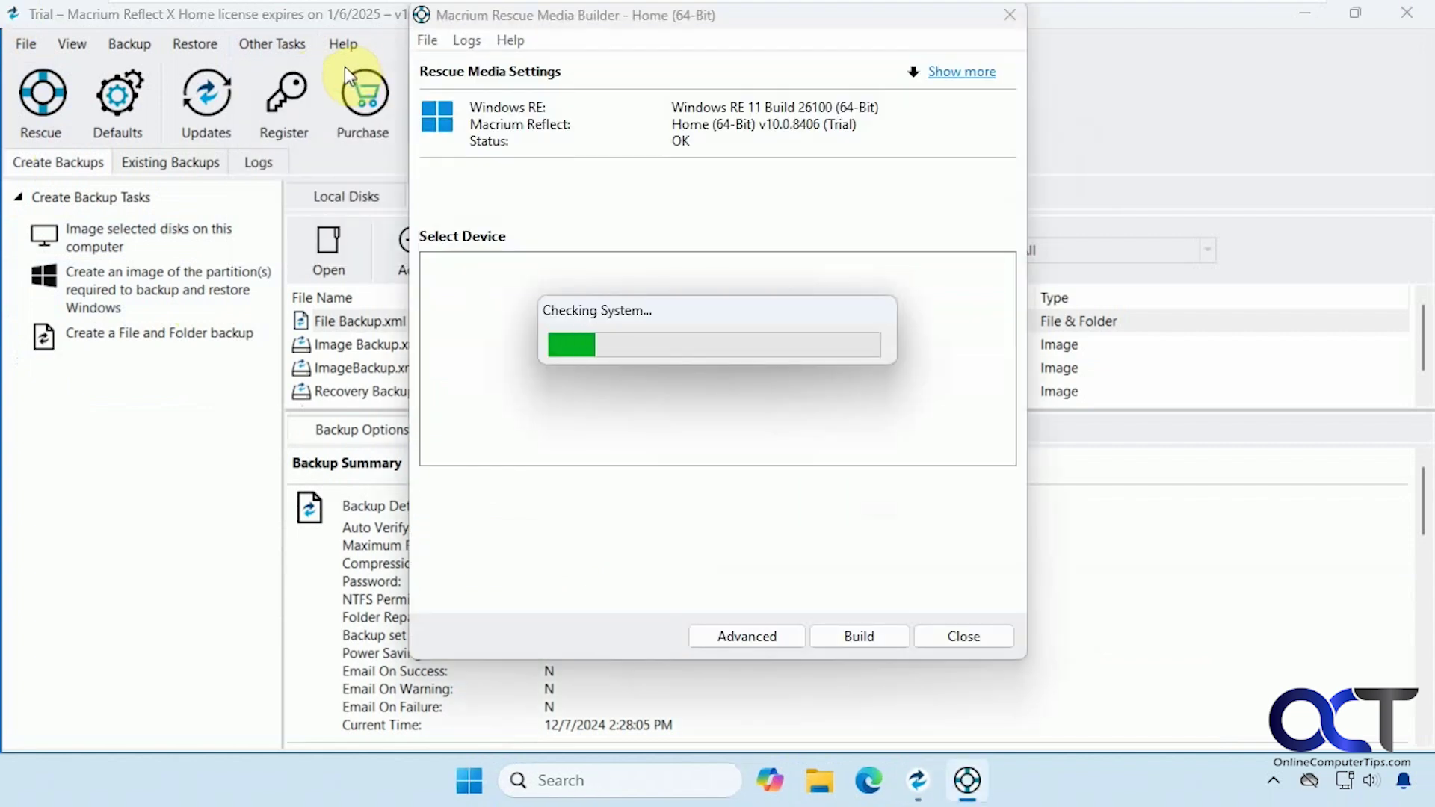
left_click(561, 293)
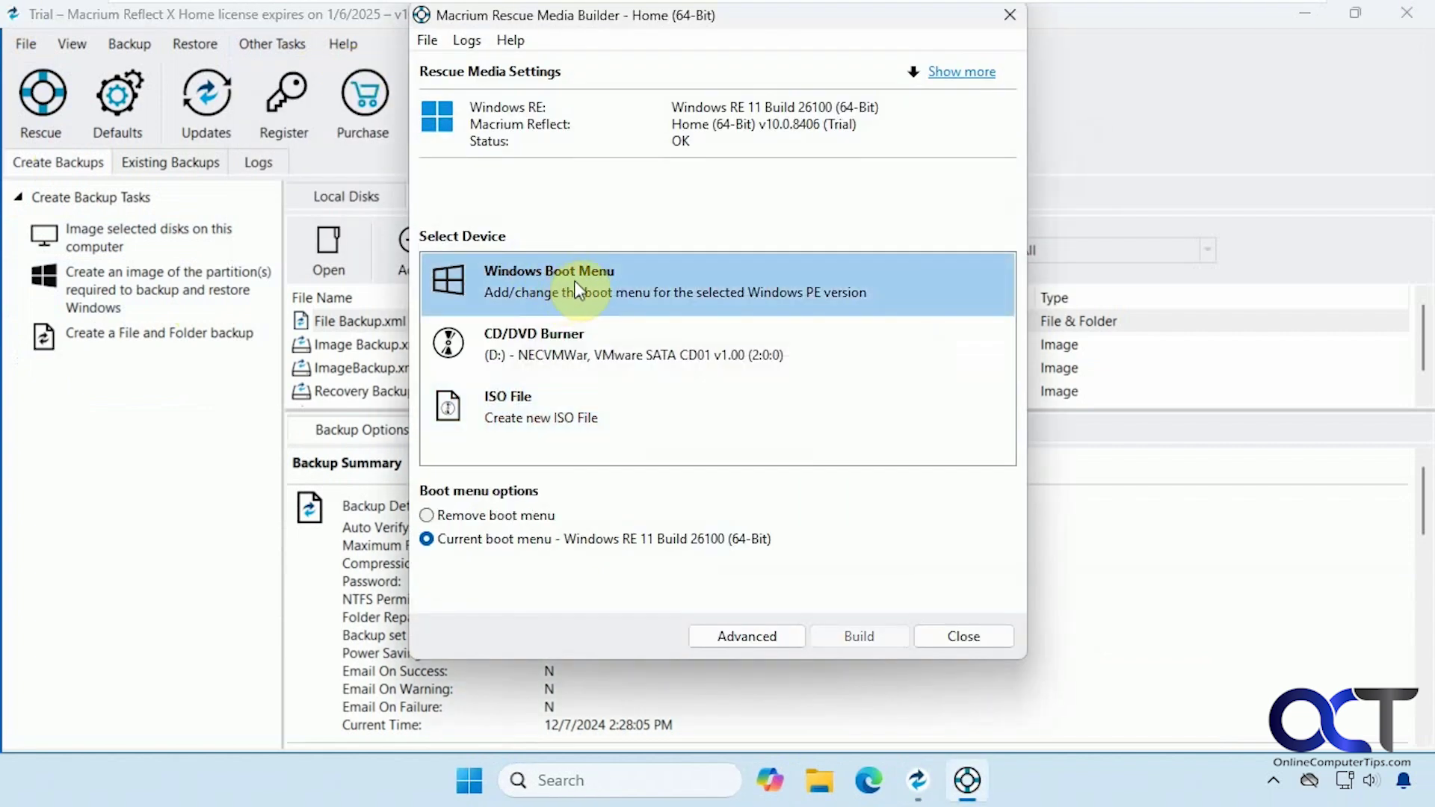
left_click(962, 637)
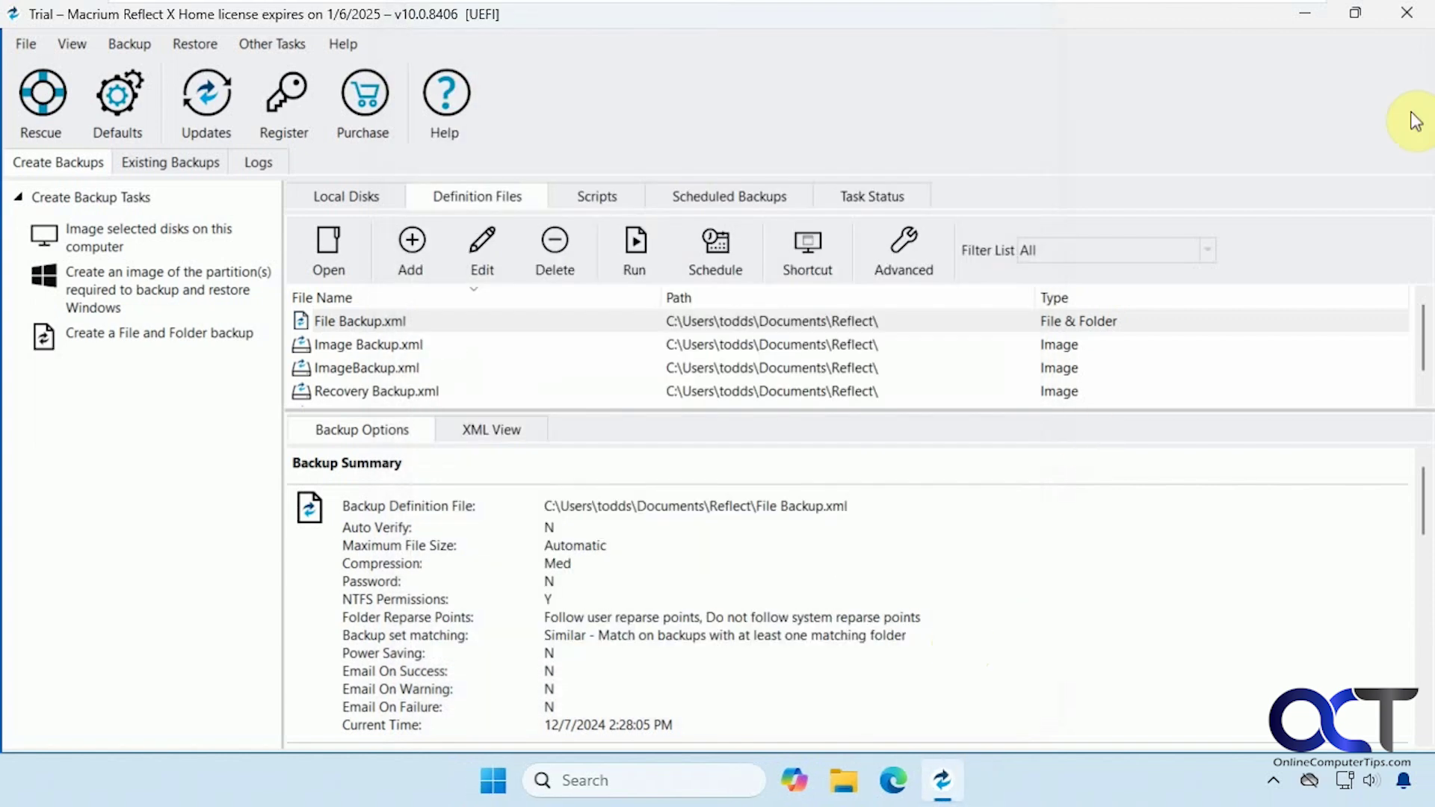
Close Macrium Reflect, then create a new desktop text document named 'After Backup'.
left_click(1405, 13)
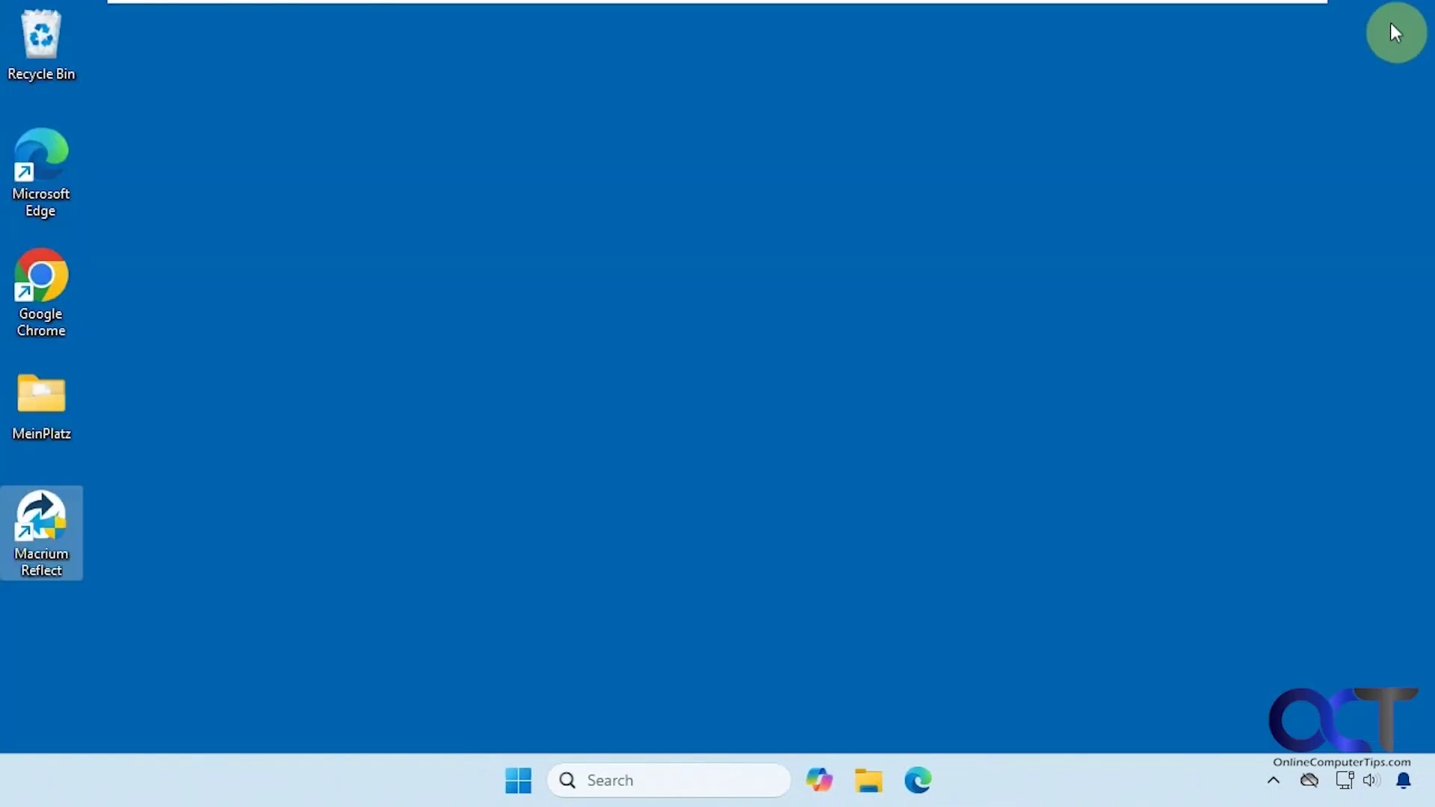
right_click(263, 513)
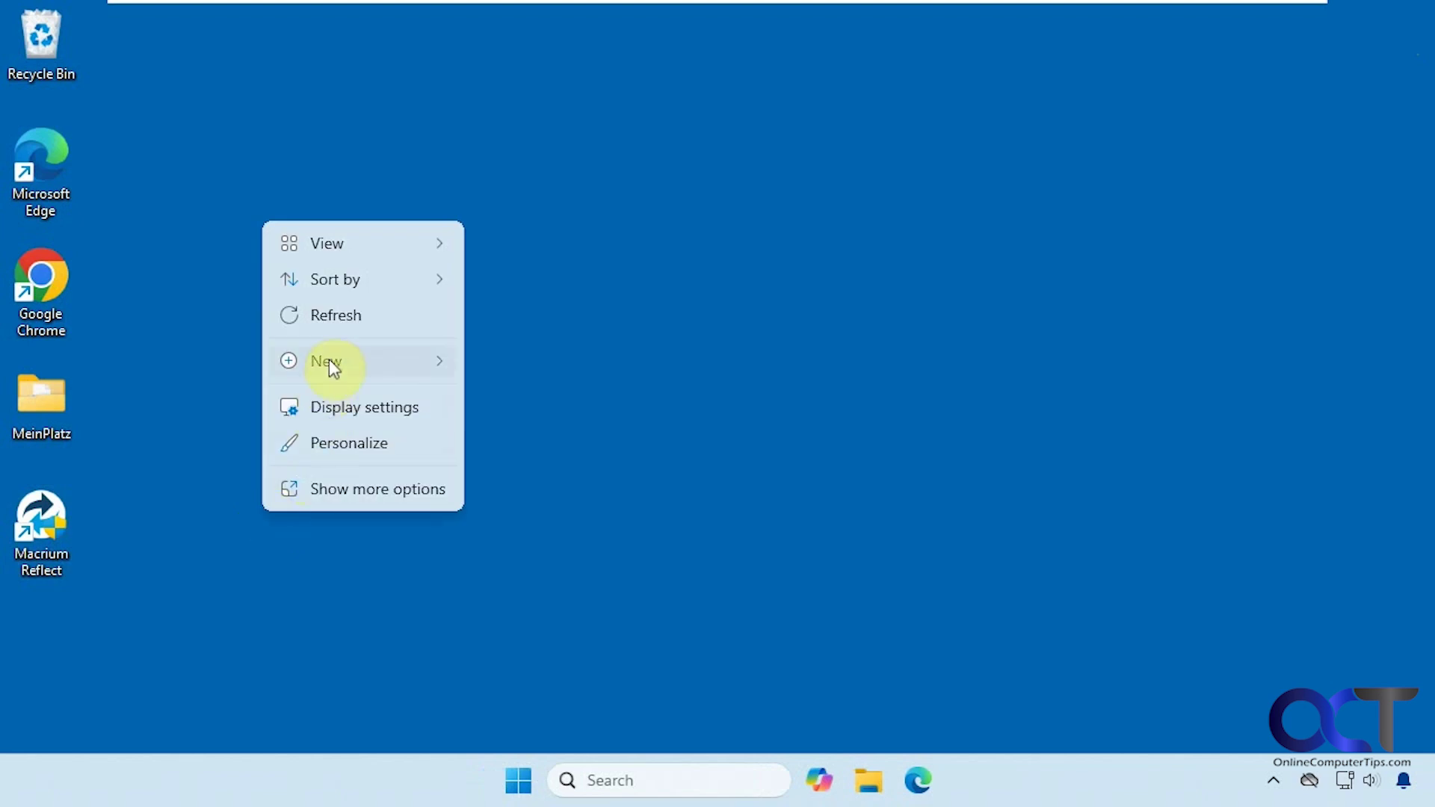
mouse_move(342, 360)
left_click(582, 472)
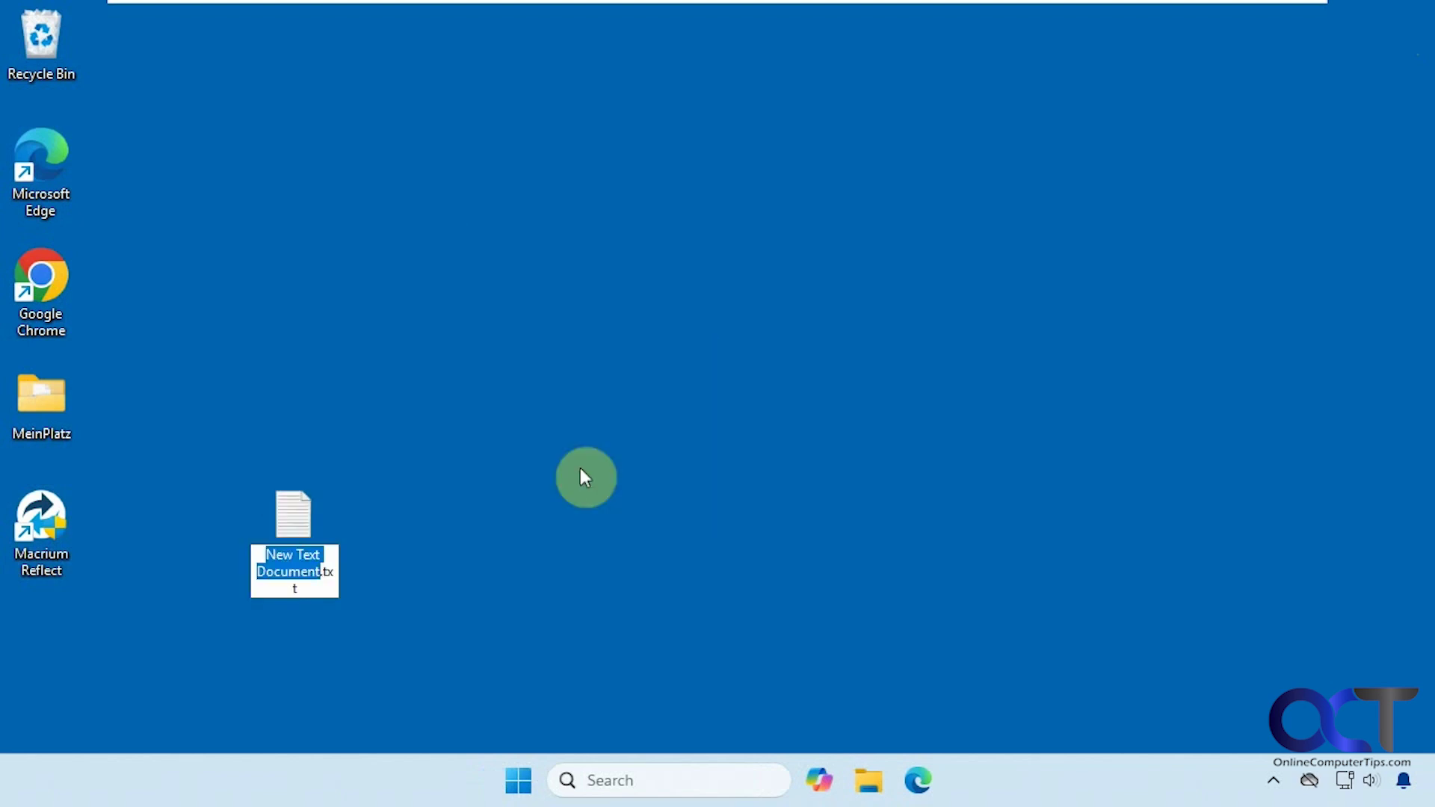
type("After Ba")
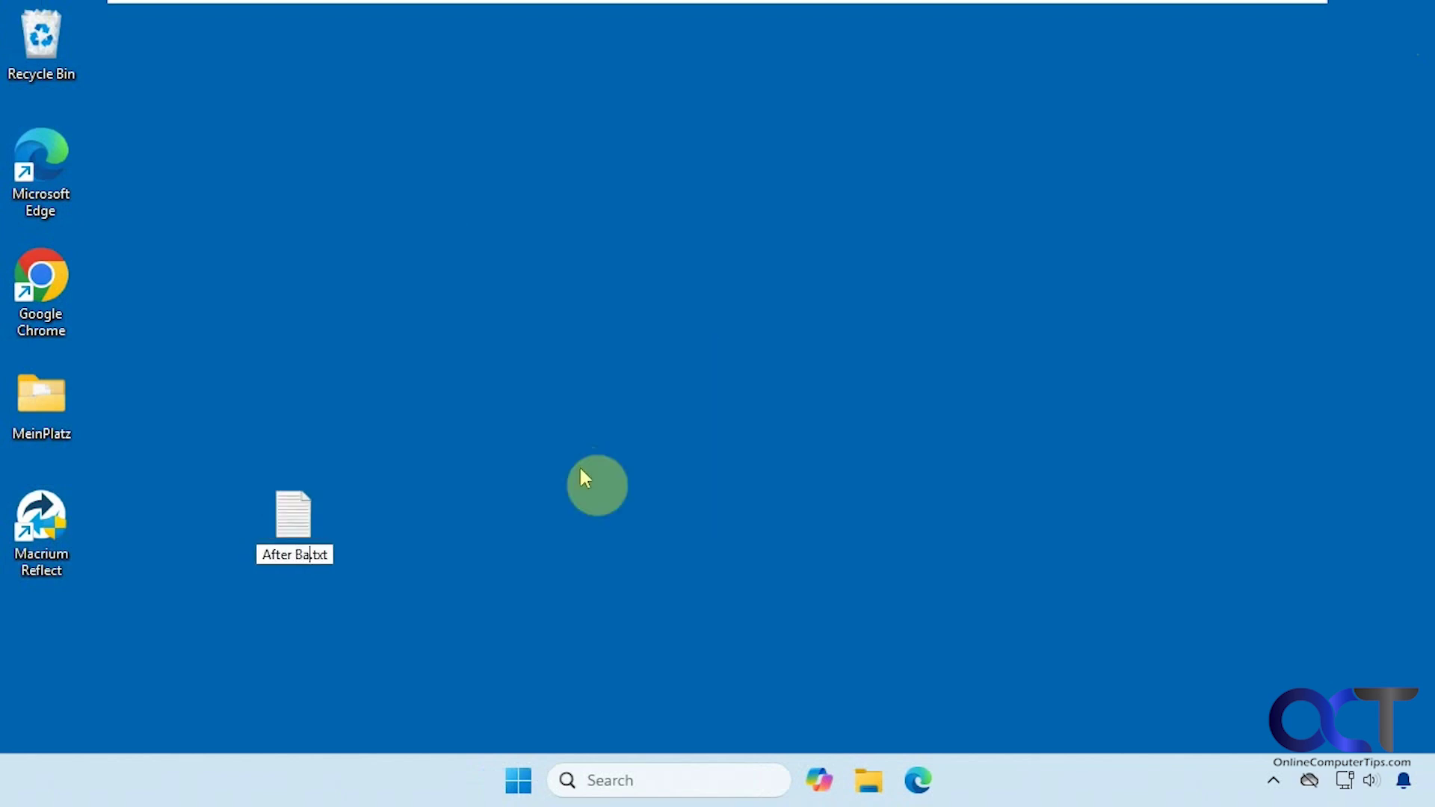
type("ckup")
key("Return")
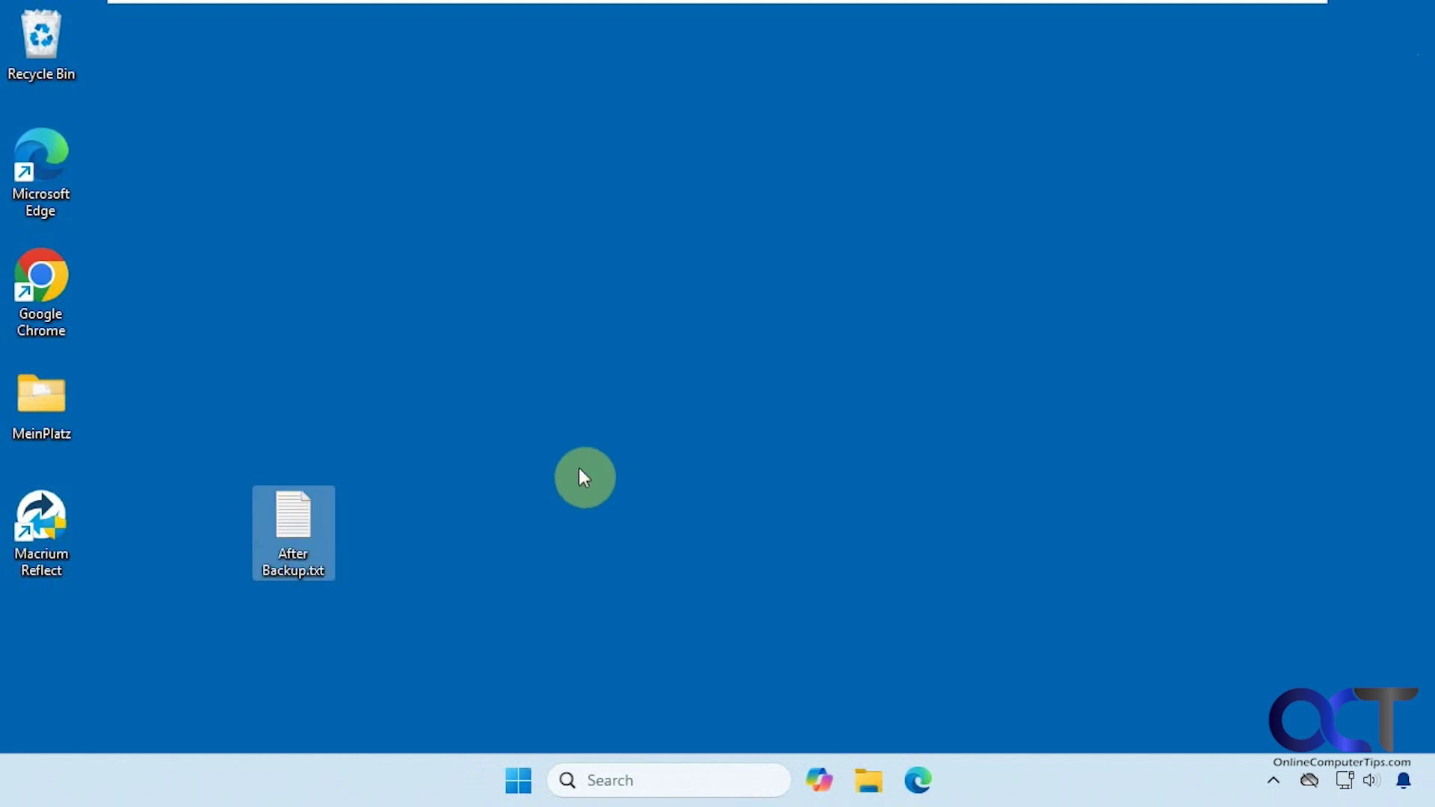
mouse_move(314, 527)
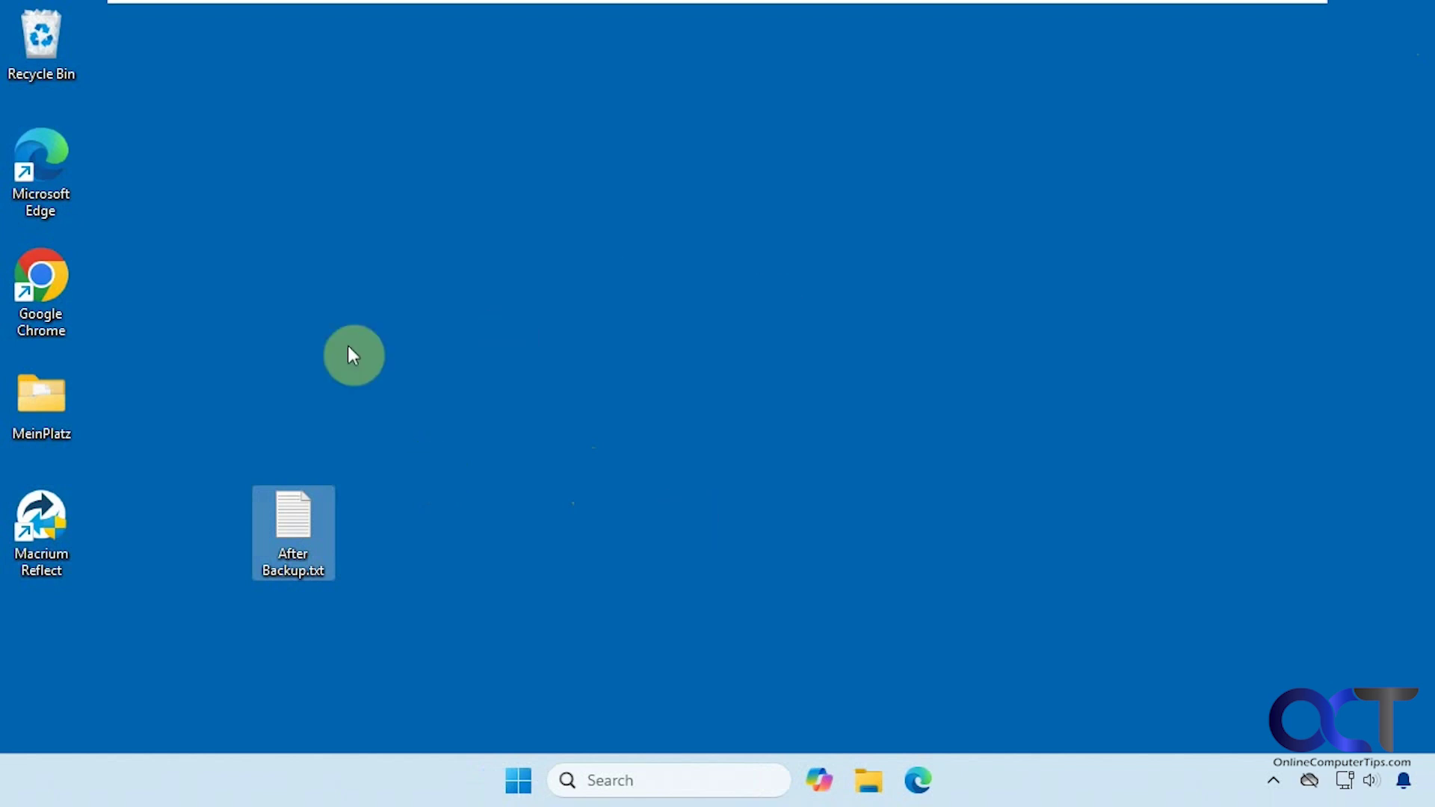
Restart the PC from the Start menu's power options to reach the boot menu.
left_click(519, 780)
left_click(994, 702)
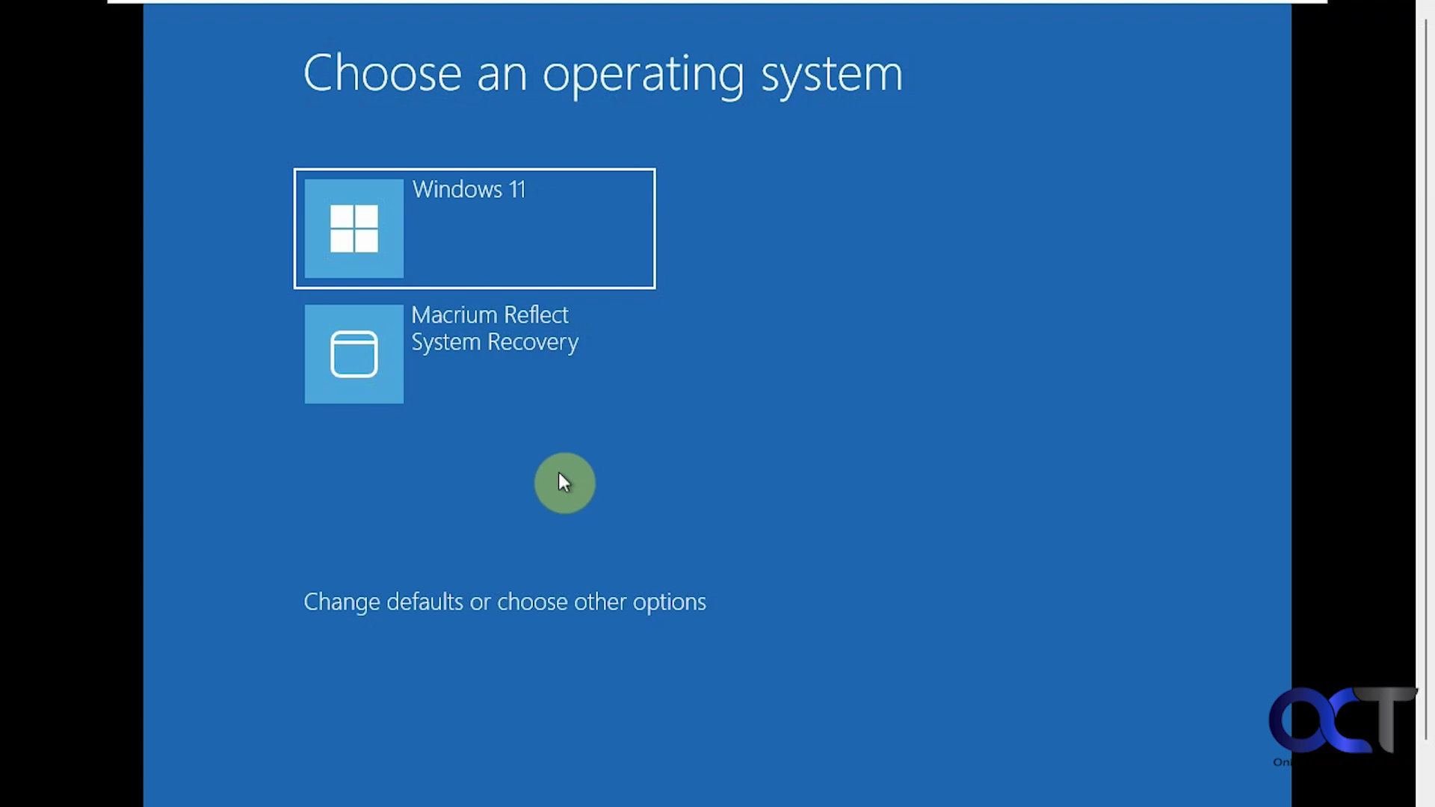
Boot into Macrium Reflect System Recovery and list the Recovery Backup Image and Backup Image on E:.
left_click(485, 350)
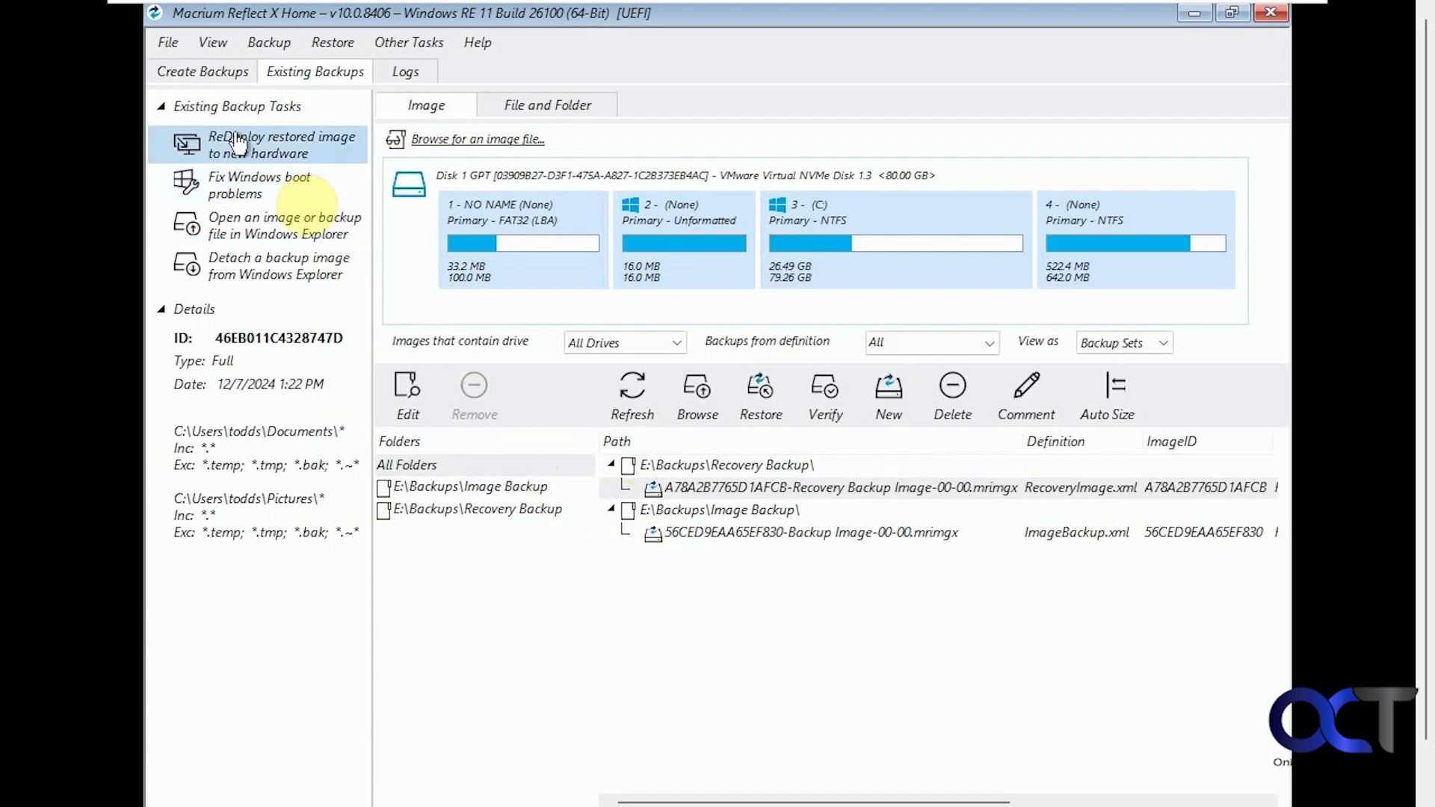
left_click(203, 72)
left_click(302, 72)
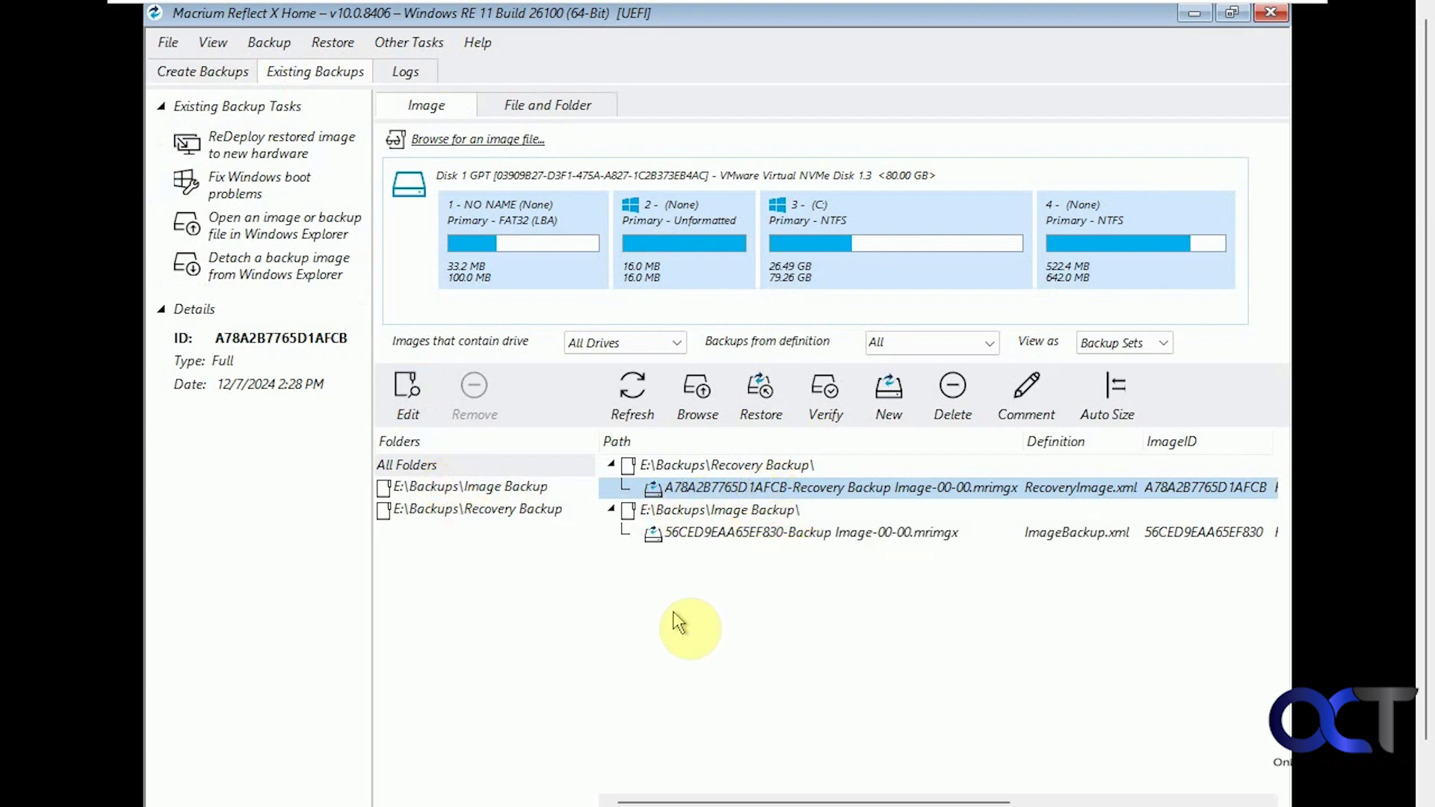
right_click(424, 470)
left_click(401, 581)
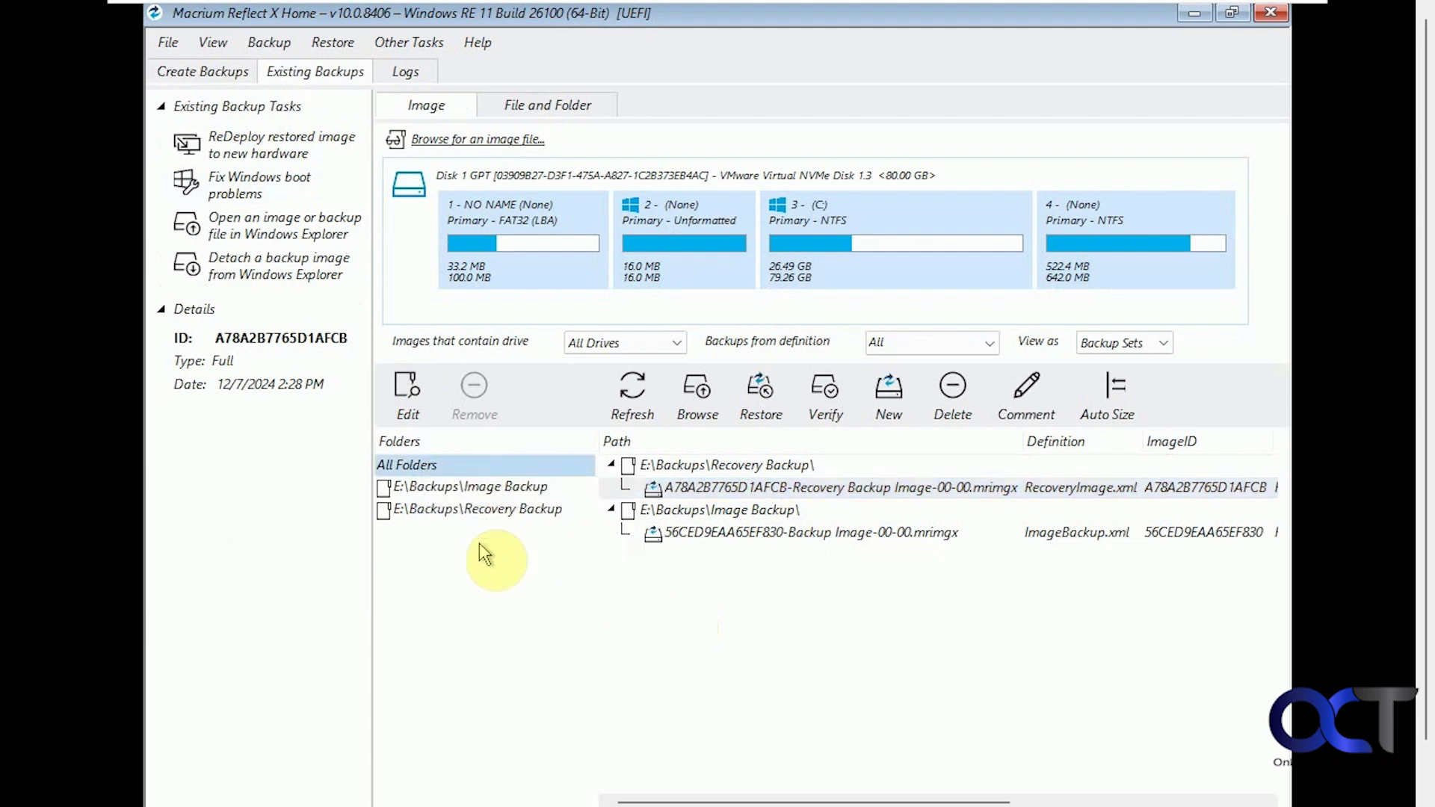
left_click(703, 411)
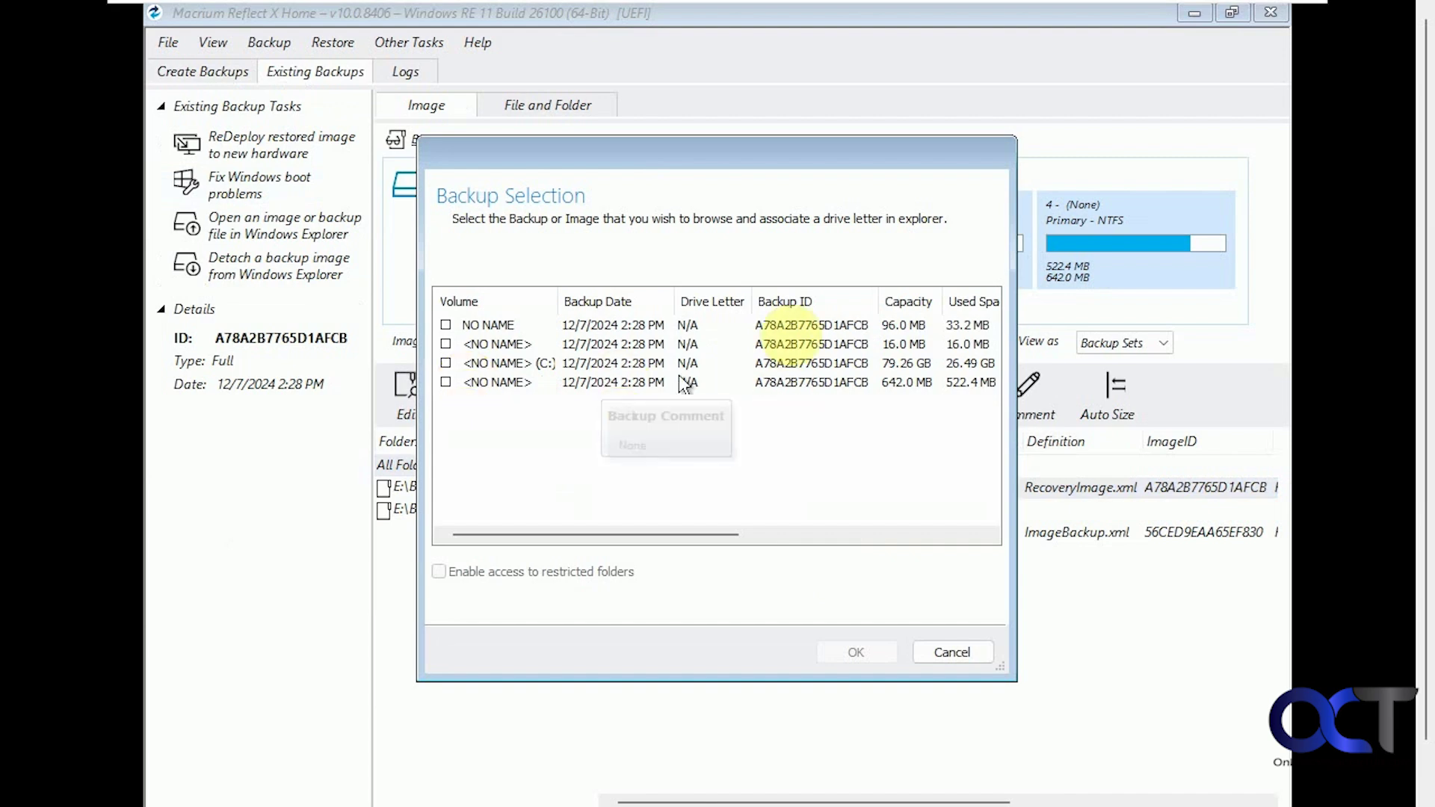
left_click(938, 656)
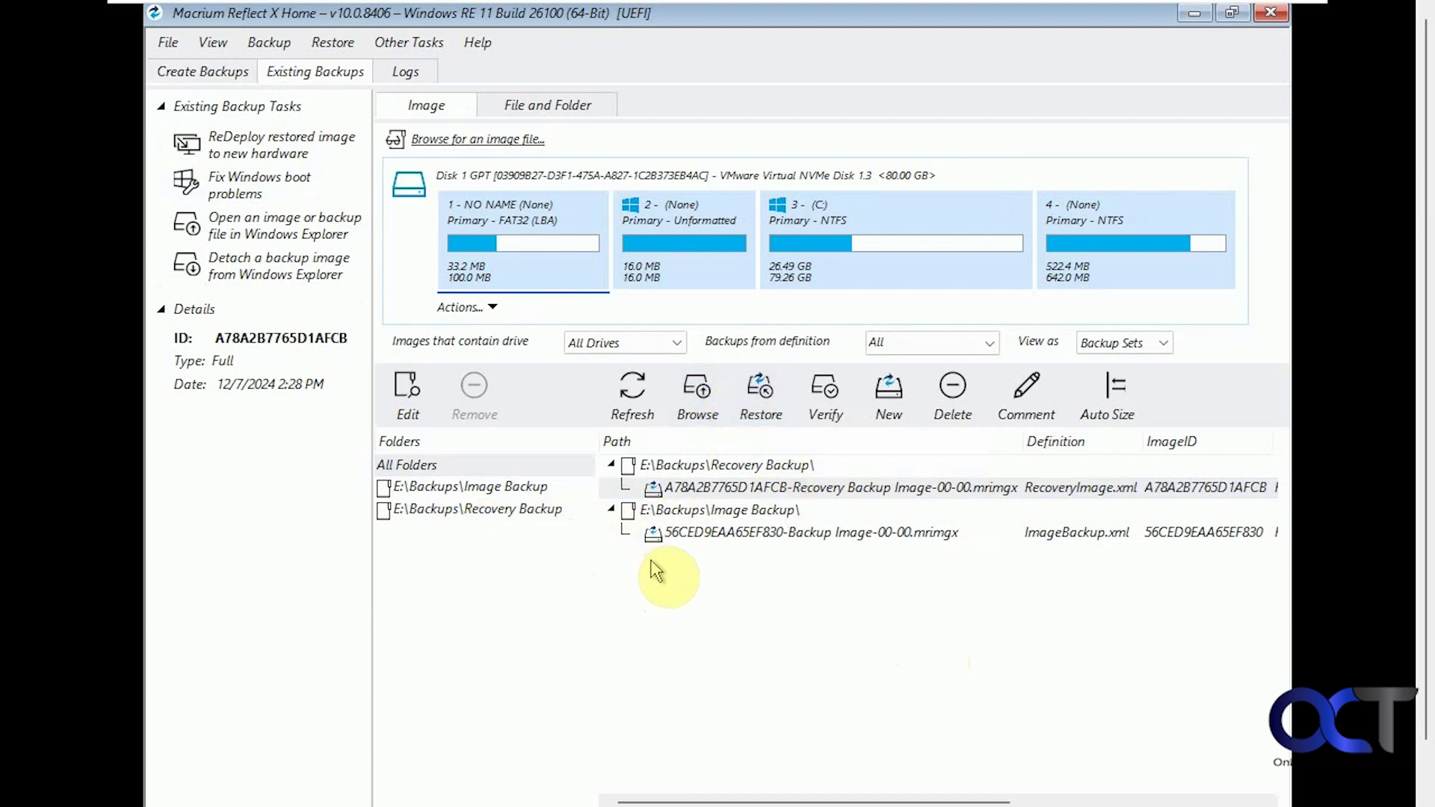
Choose to restore the 56CED9EAA65EF830 image backup to Disk 1 and reach the restore summary.
left_click(737, 536)
right_click(736, 541)
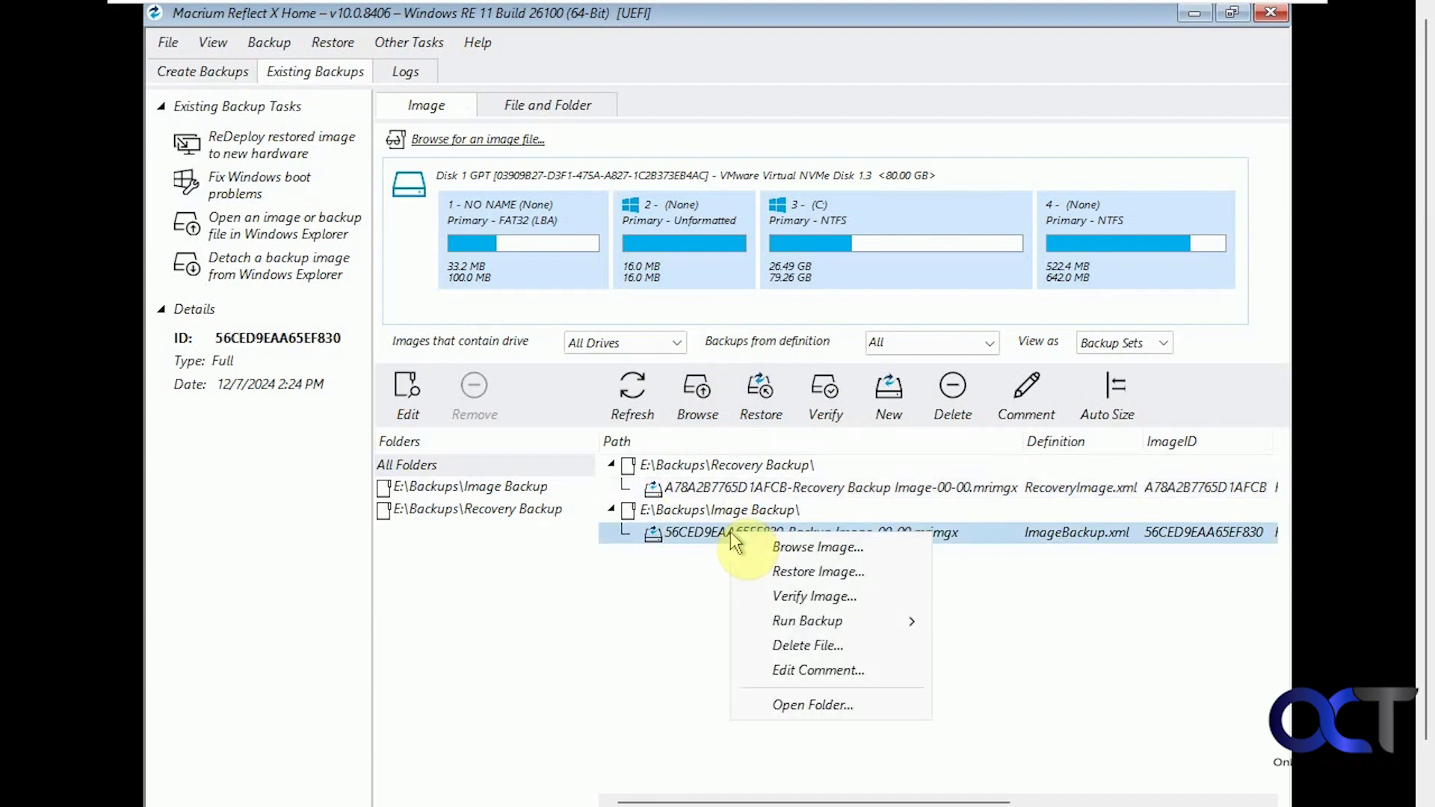
left_click(778, 577)
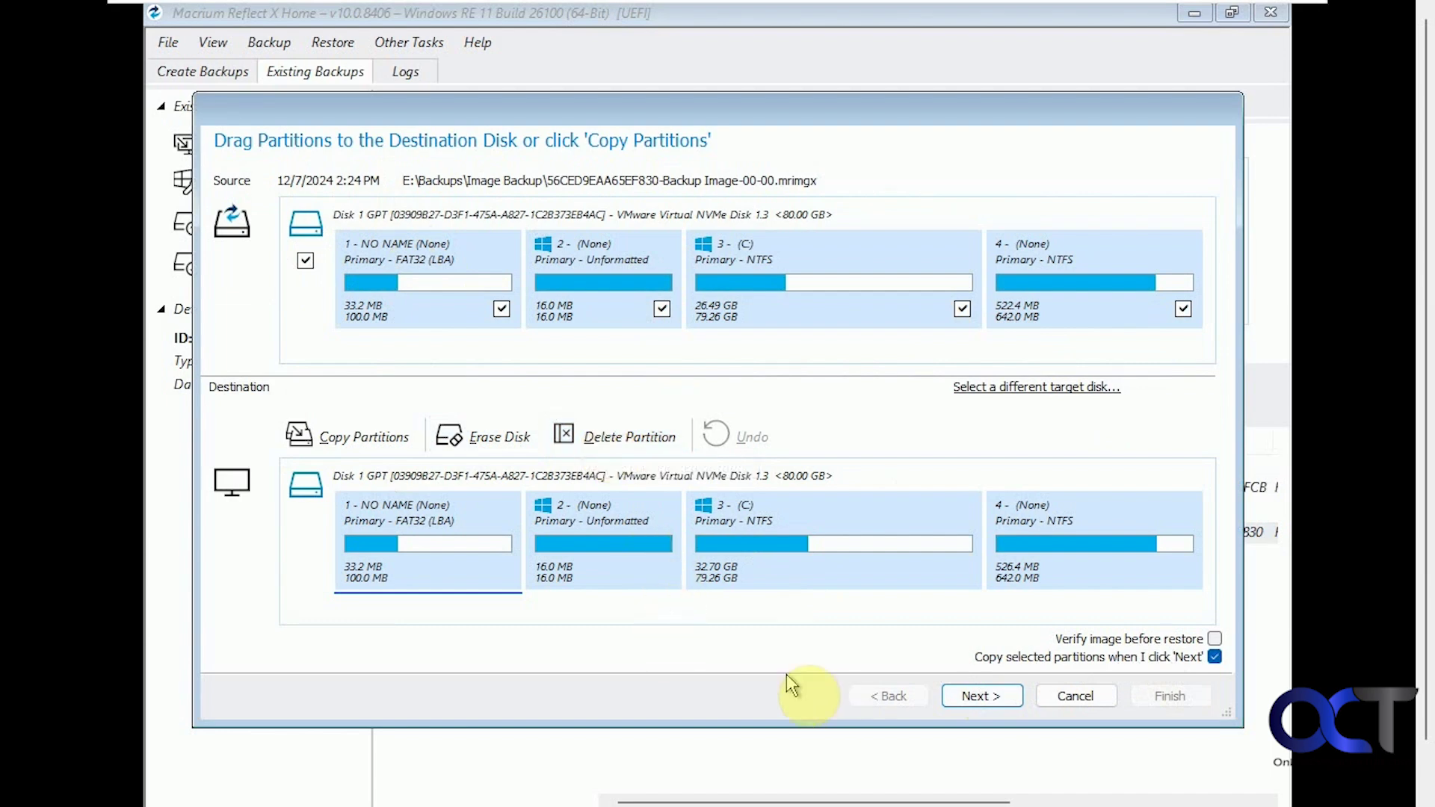
left_click(970, 700)
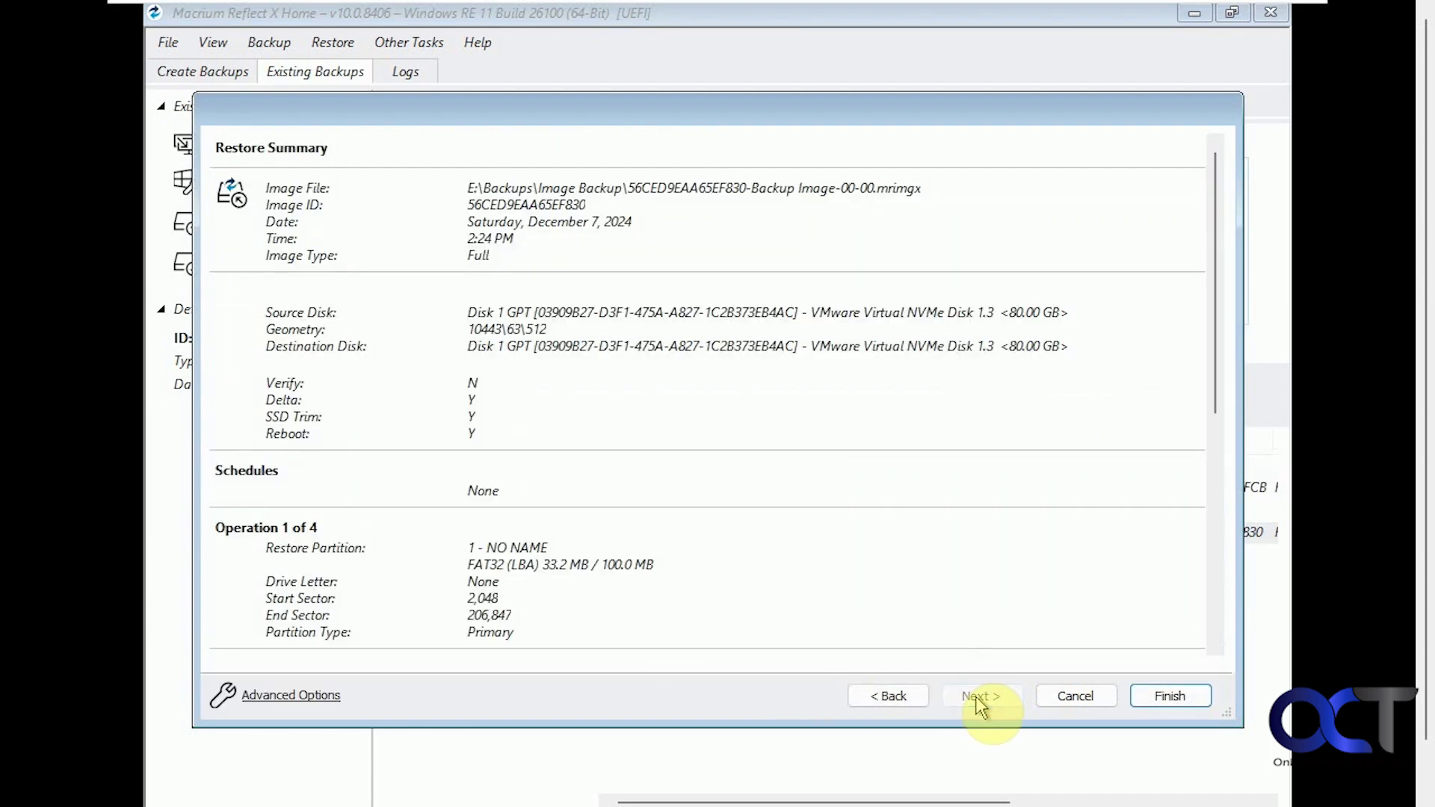
Review the advanced restore options, keep Reboot as the after-restore action, and start the restore.
left_click(321, 695)
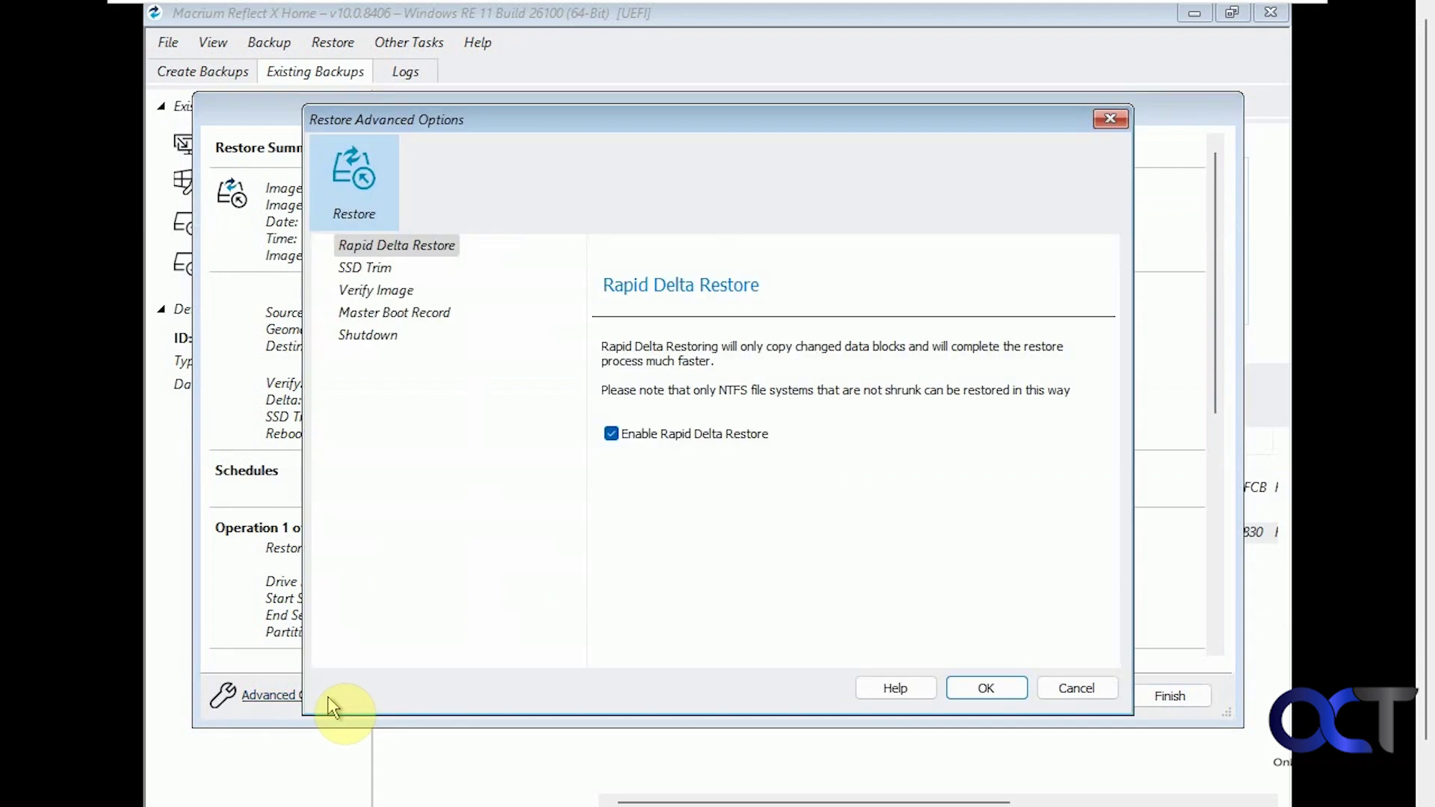
left_click(387, 273)
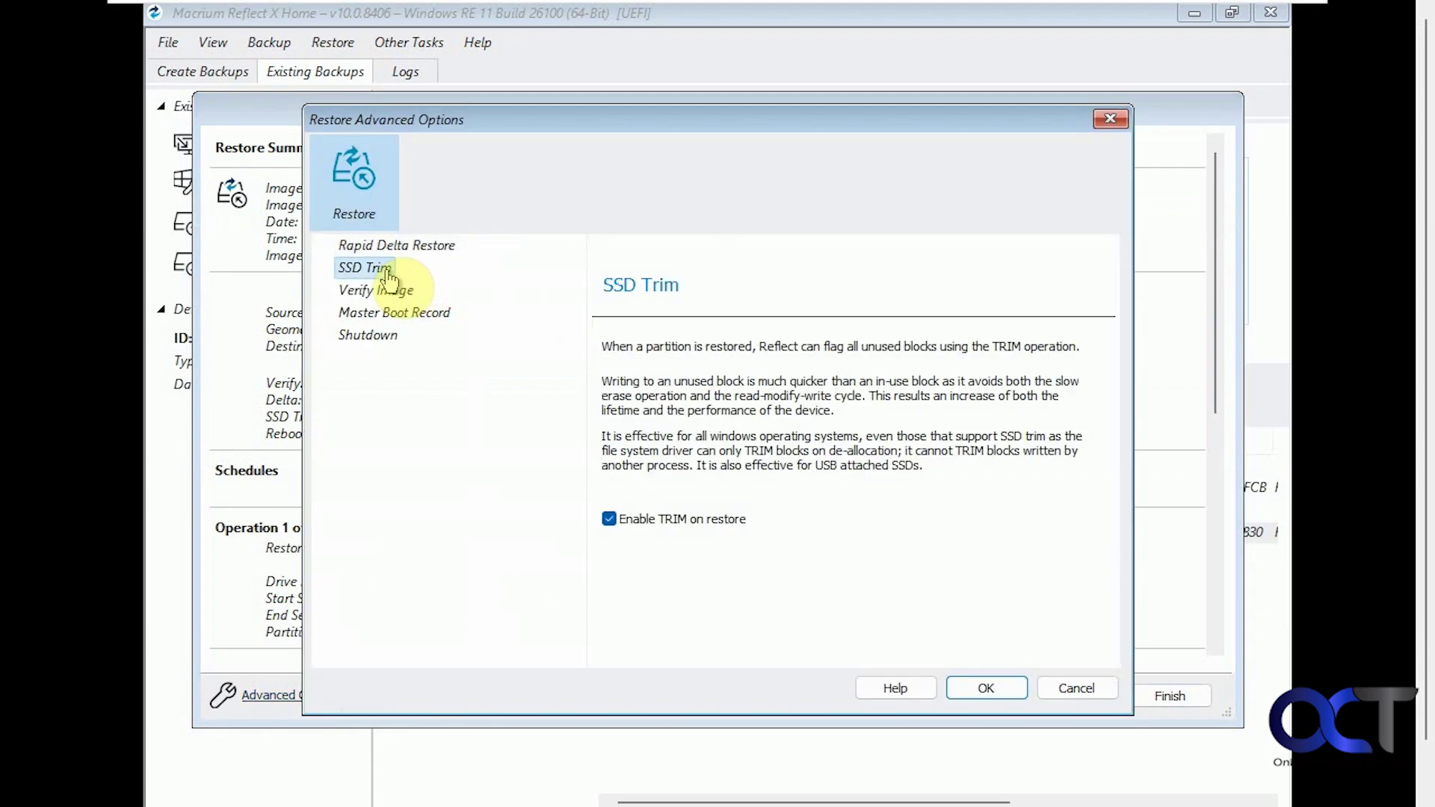
left_click(386, 299)
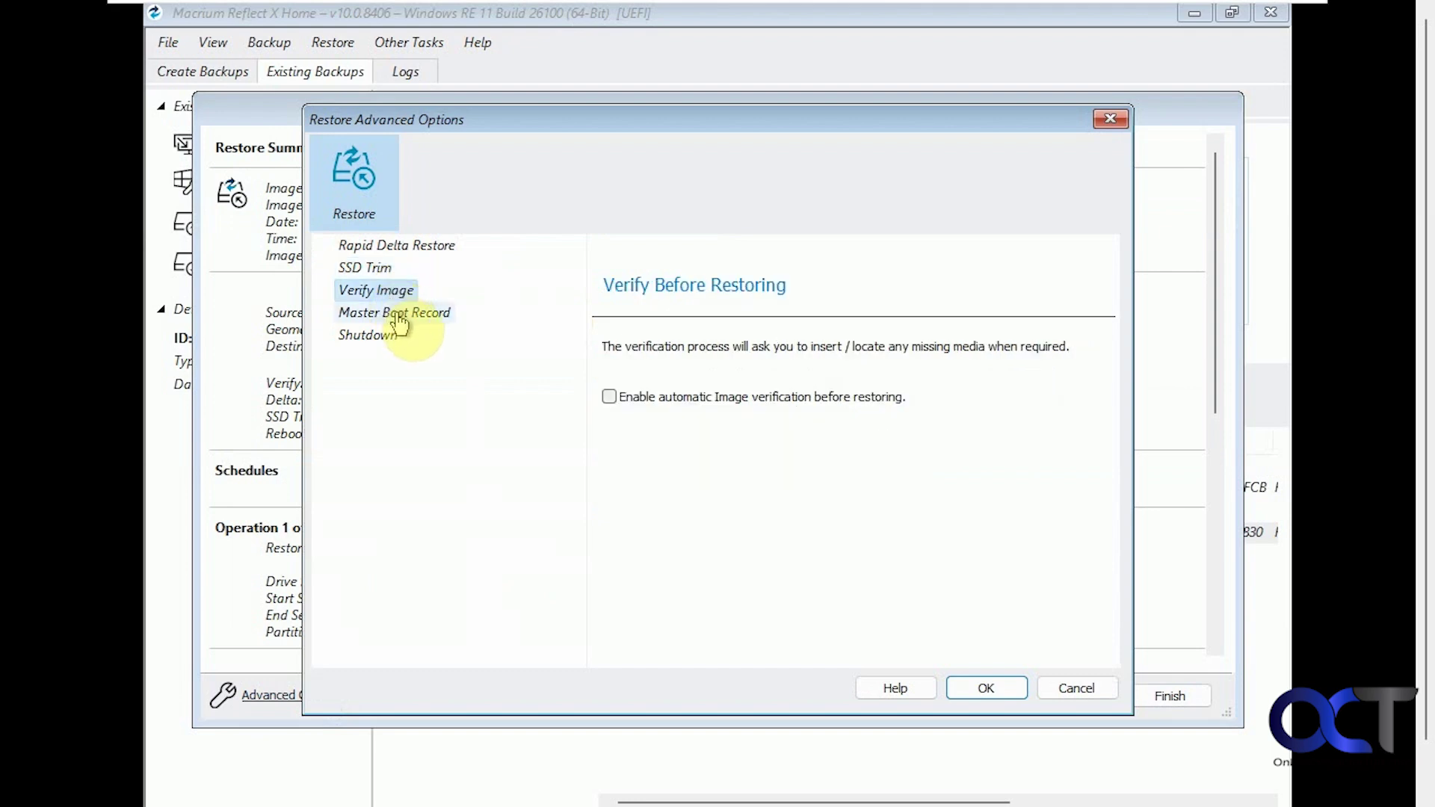
left_click(398, 320)
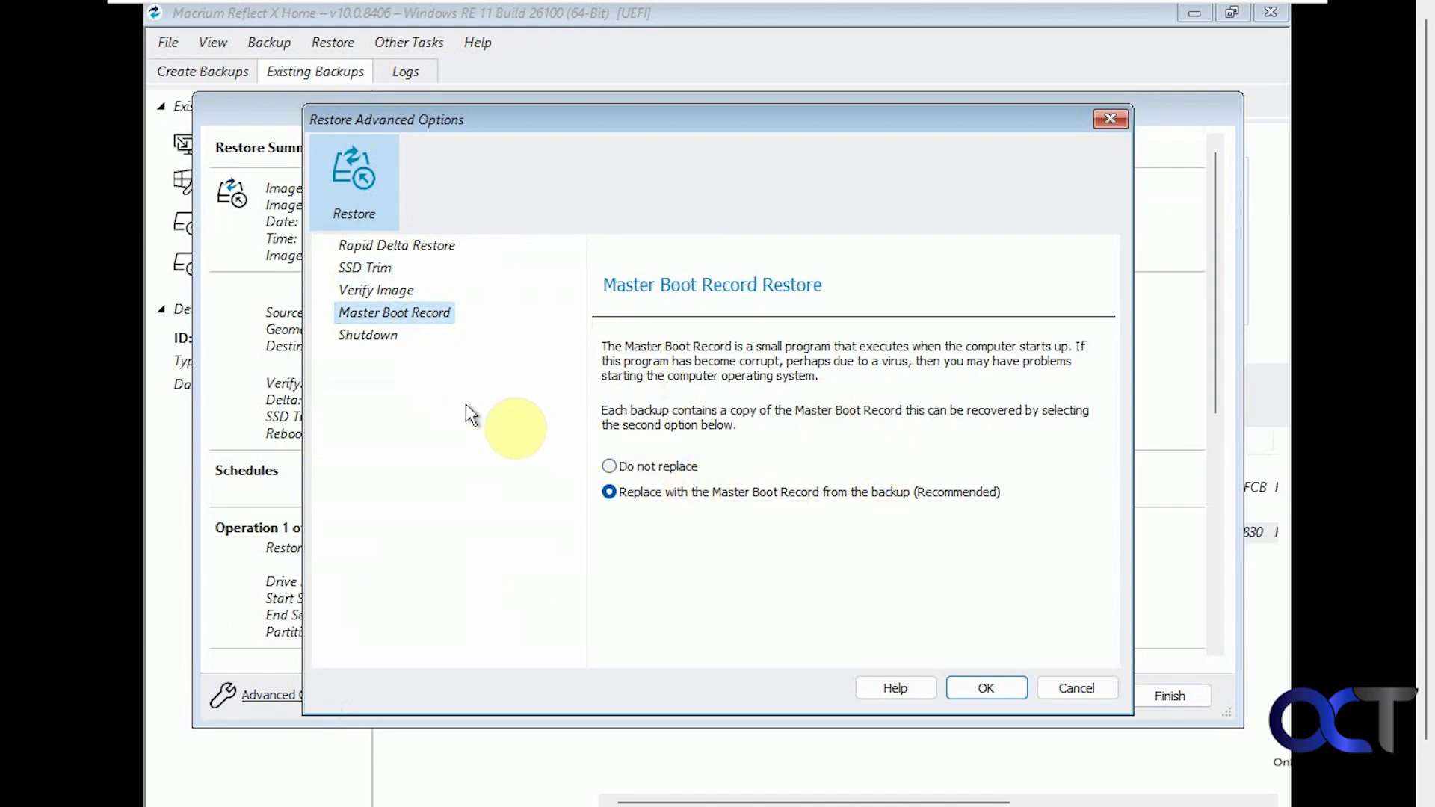
left_click(366, 336)
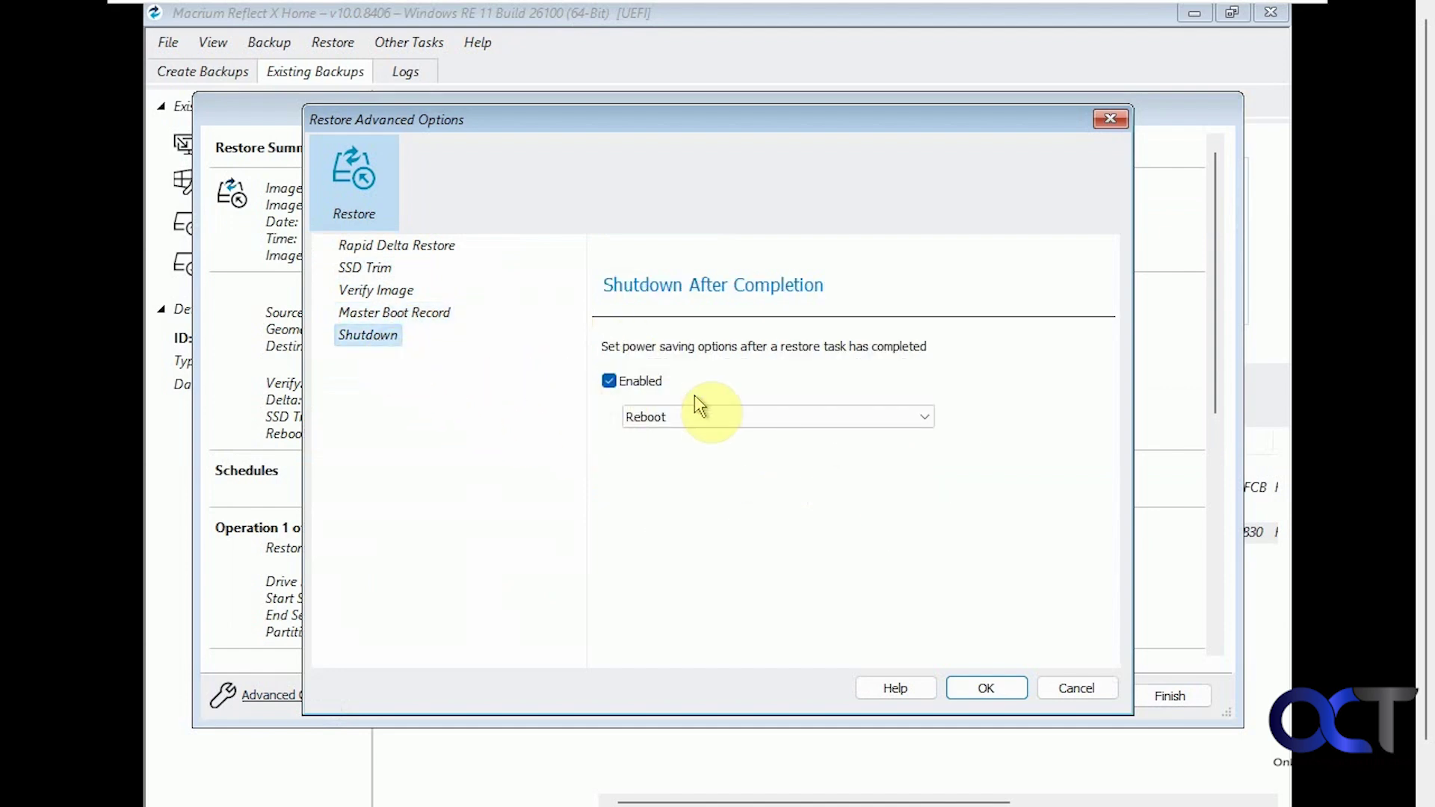
left_click(715, 419)
left_click(730, 508)
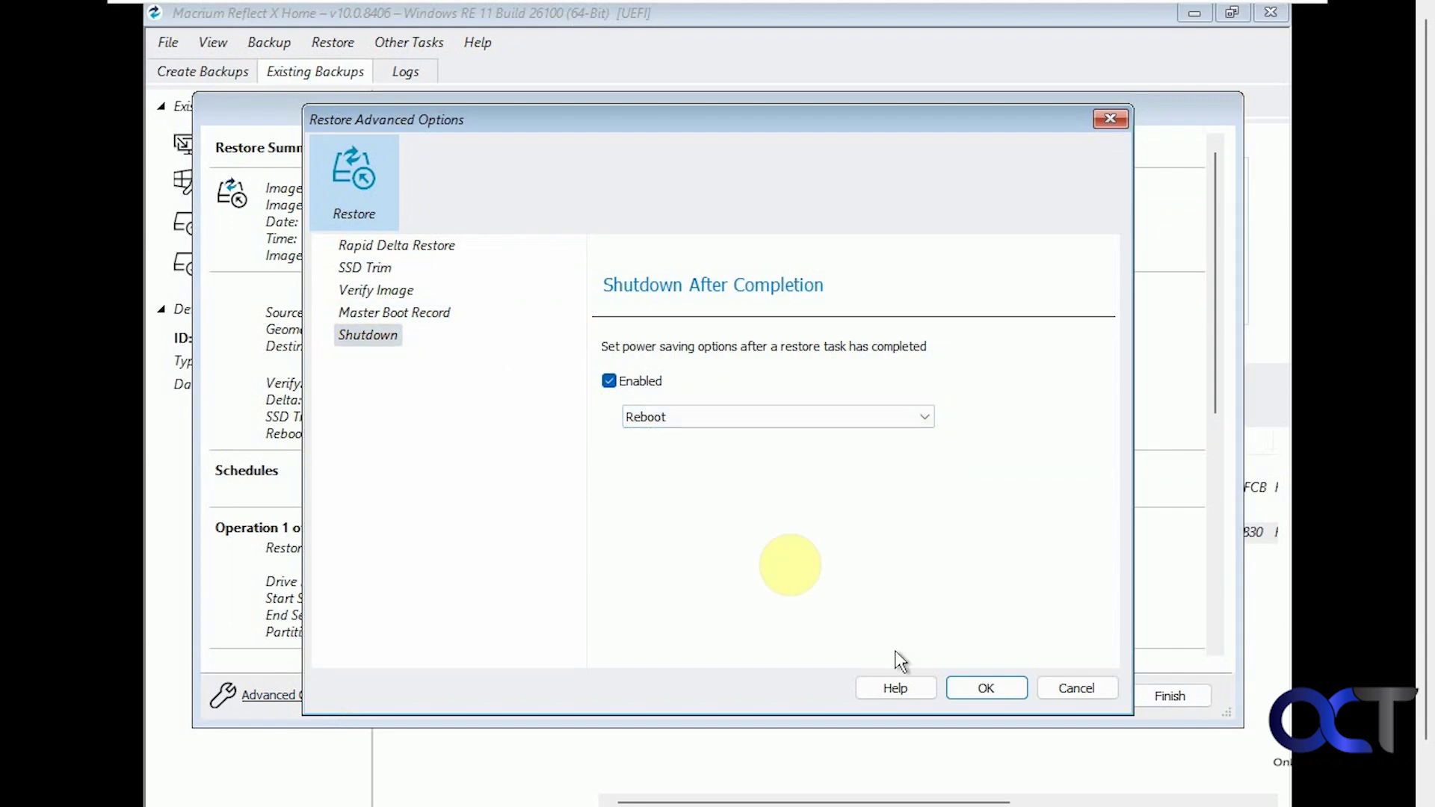
left_click(984, 686)
left_click(1166, 696)
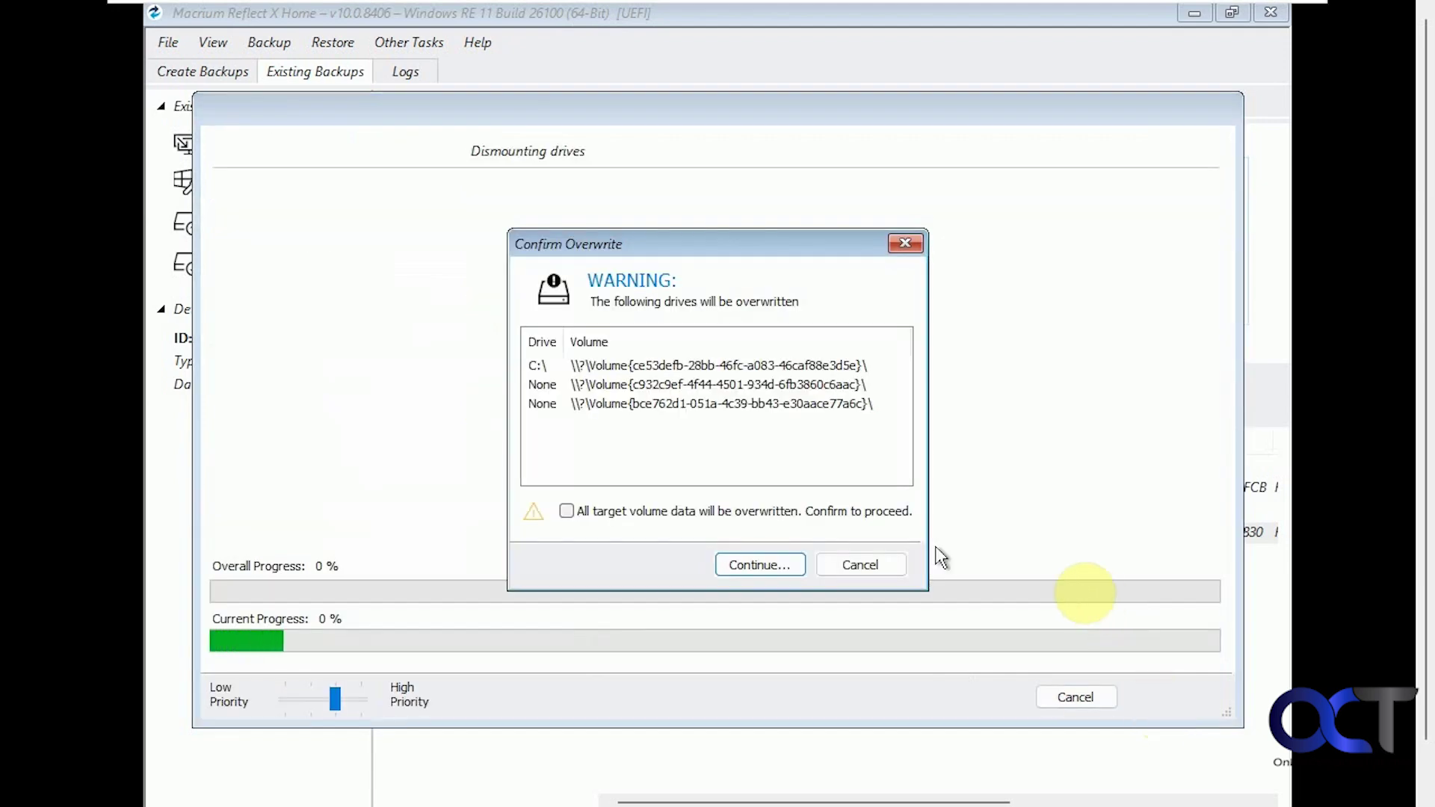
Confirm overwriting C: and the other target volumes so the restore runs and reboots.
left_click(647, 519)
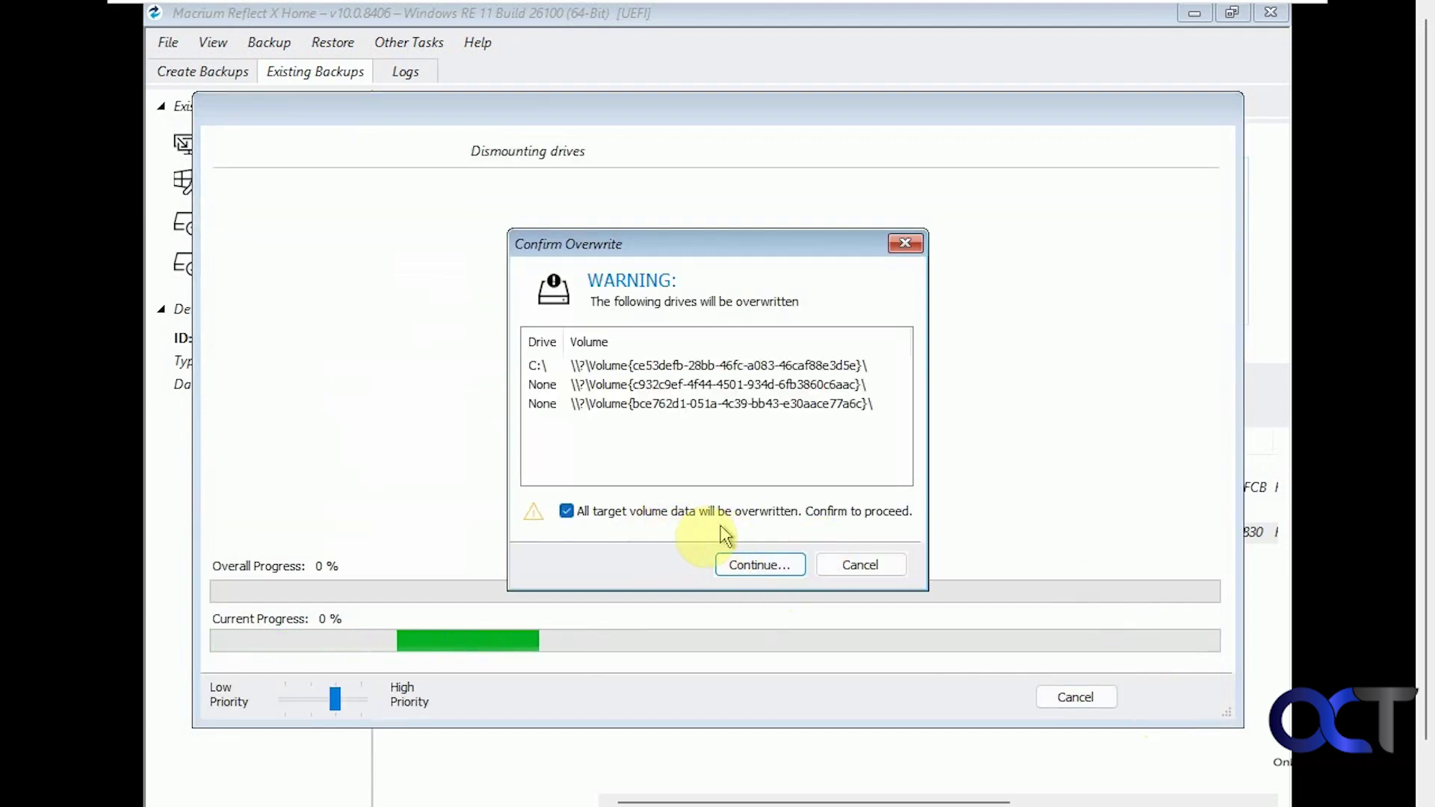
left_click(758, 566)
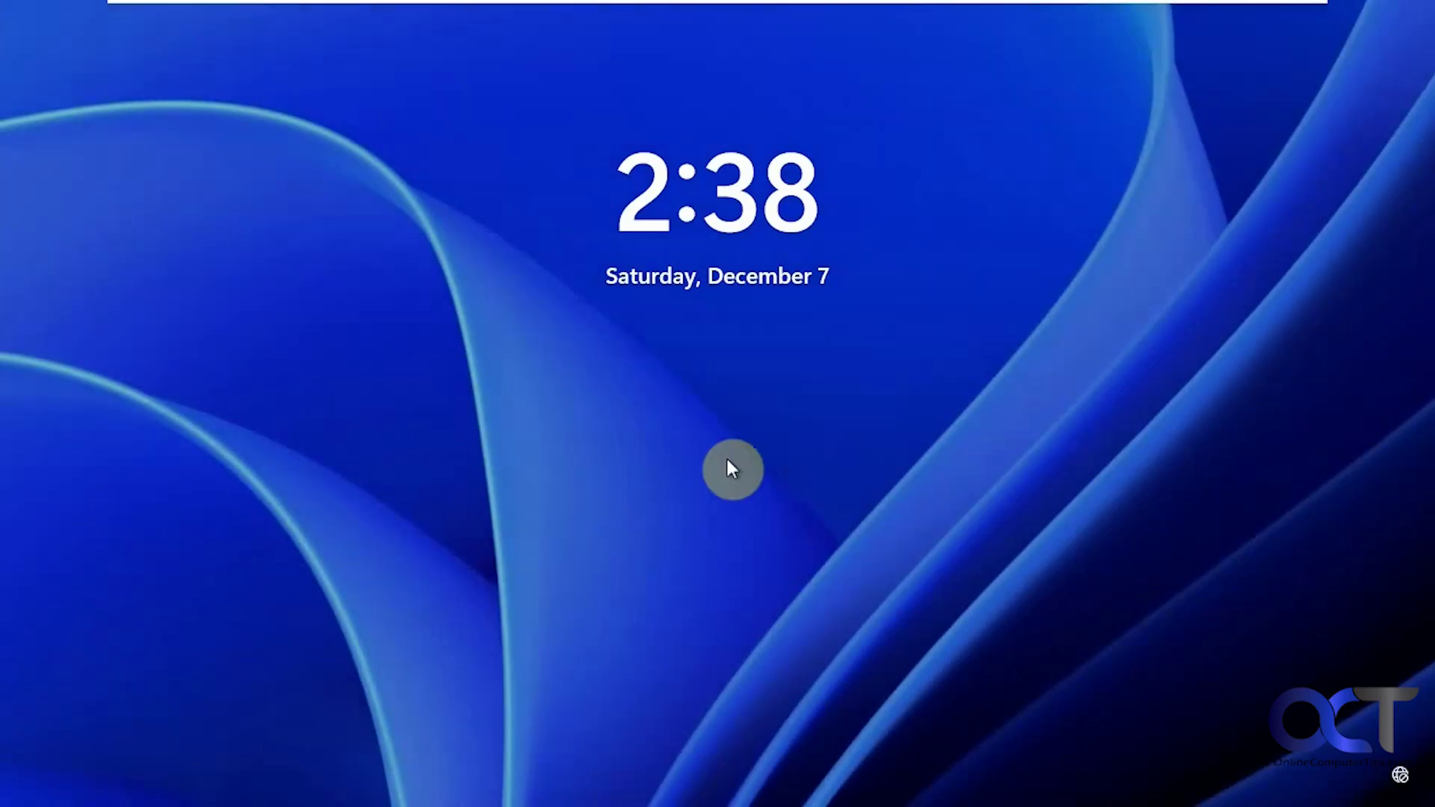
Sign in with the account PIN and launch Macrium Reflect from its desktop icon.
left_click(706, 493)
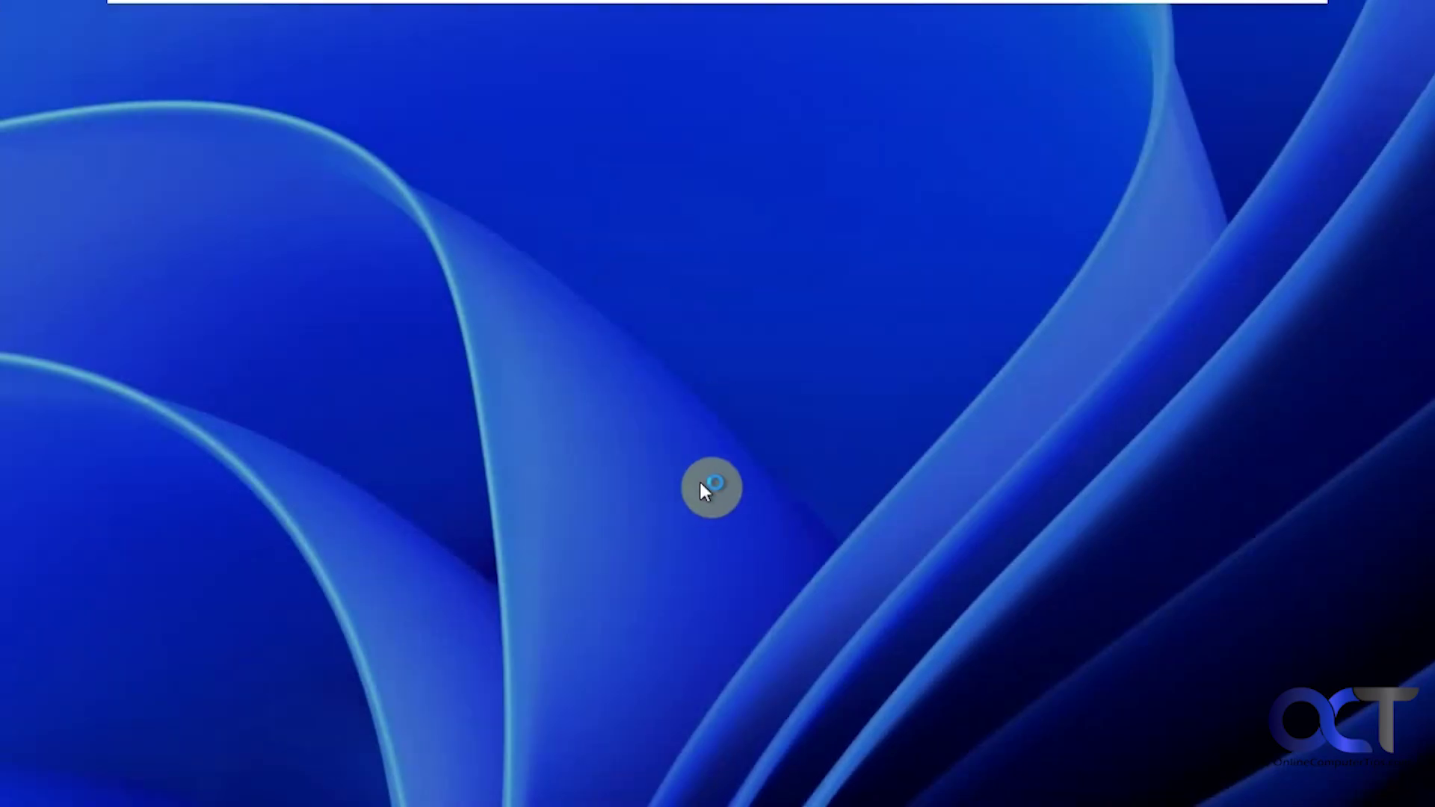
type("1234")
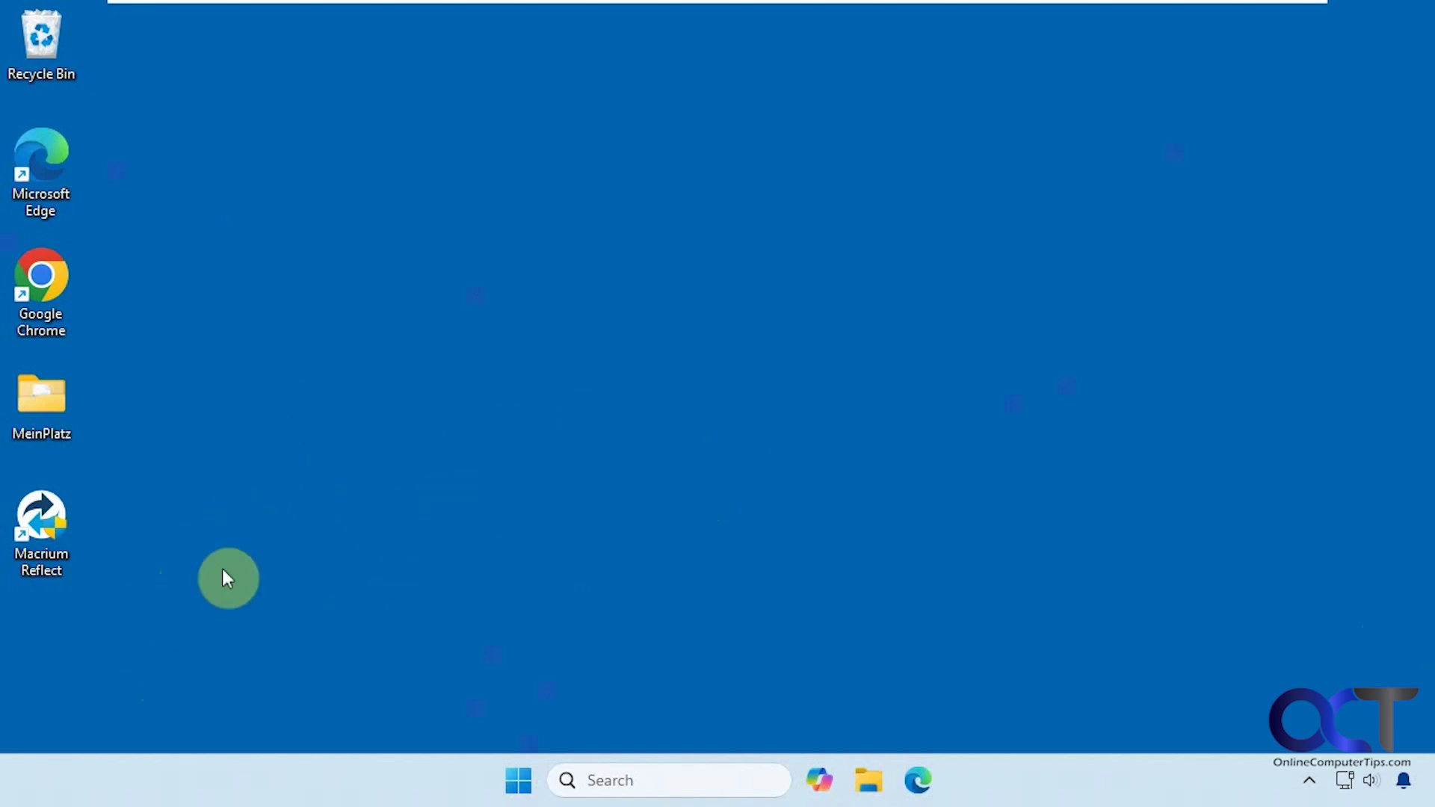
left_click(68, 552)
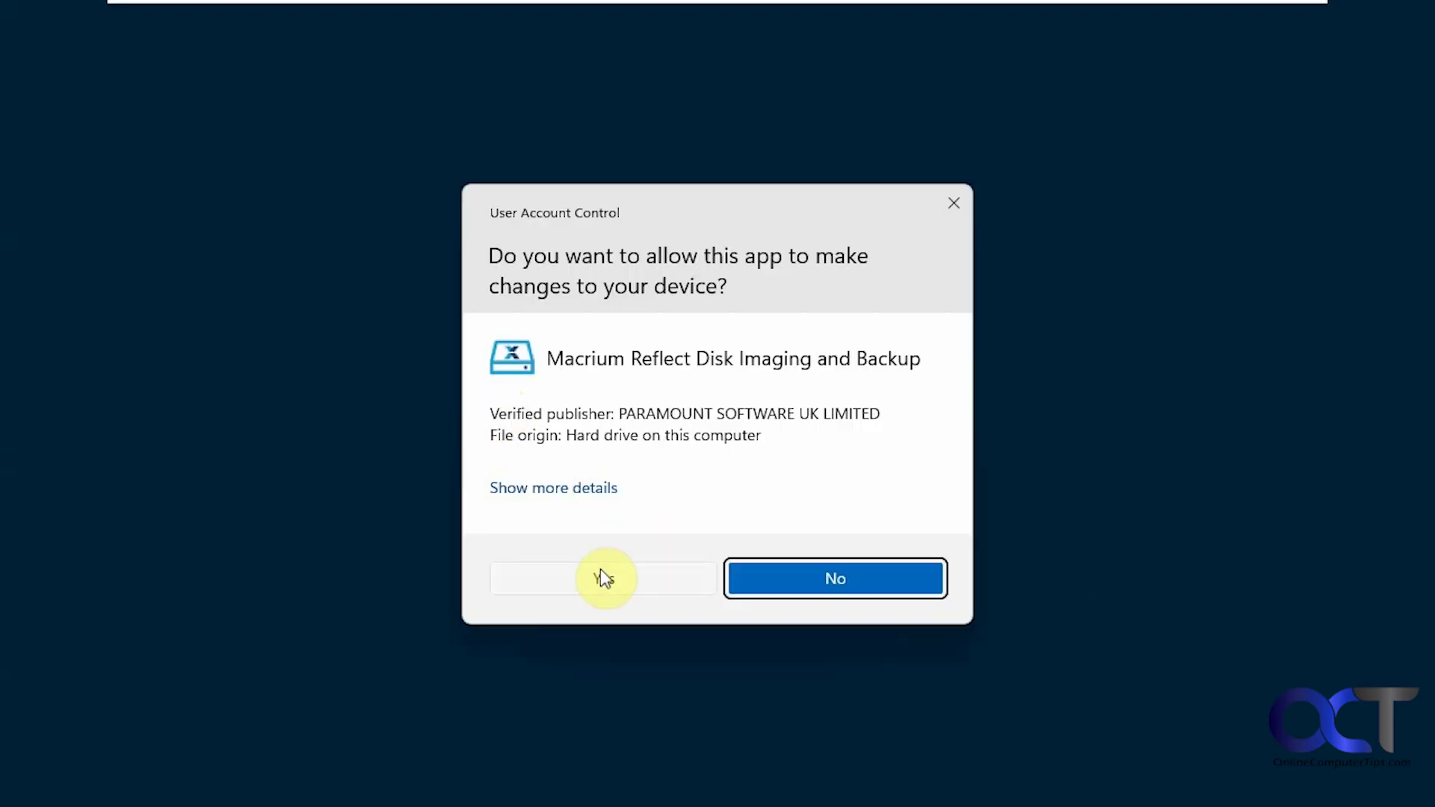
Allow Macrium Reflect, then delete the Windows RE recovery boot menu entry via the rescue media builder.
left_click(602, 578)
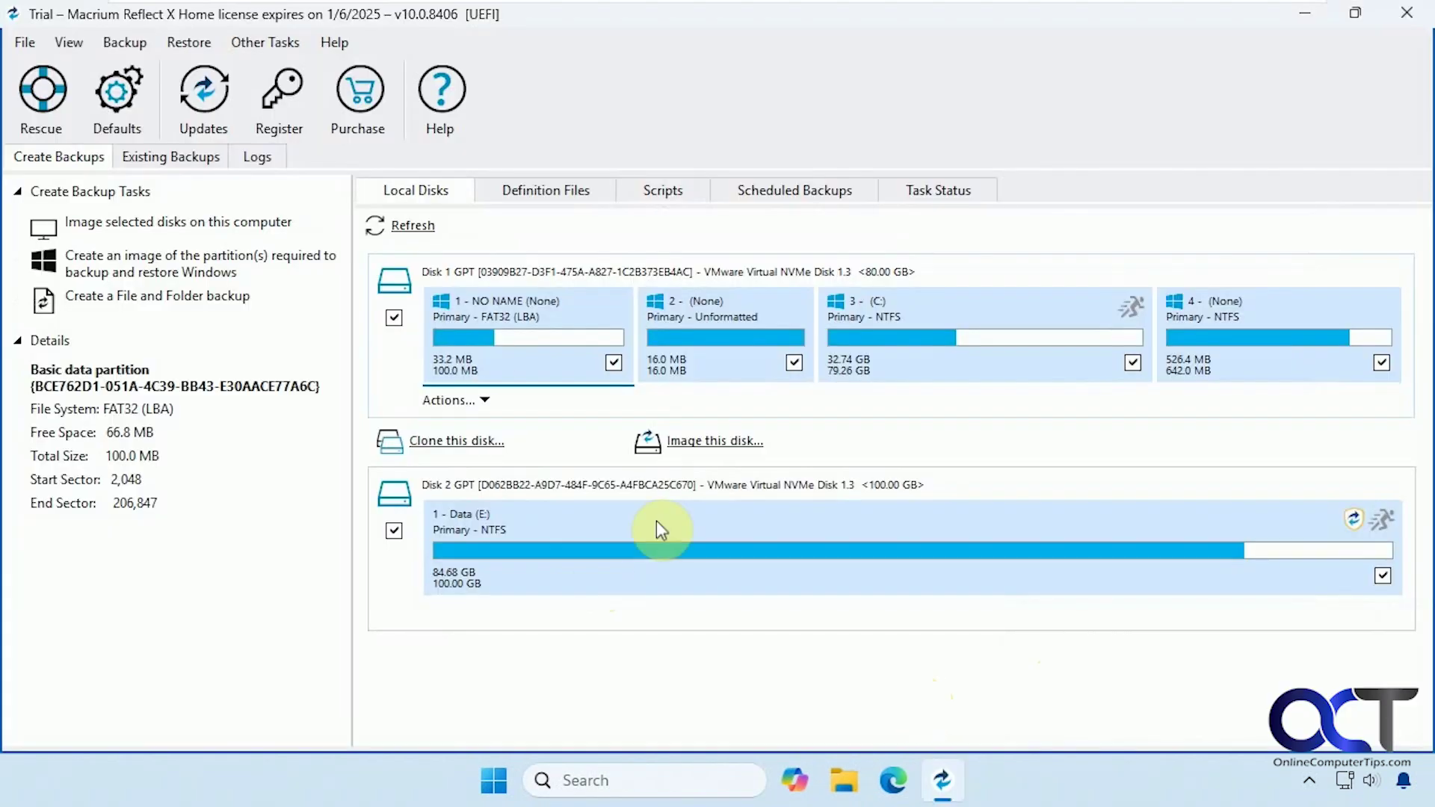
left_click(284, 43)
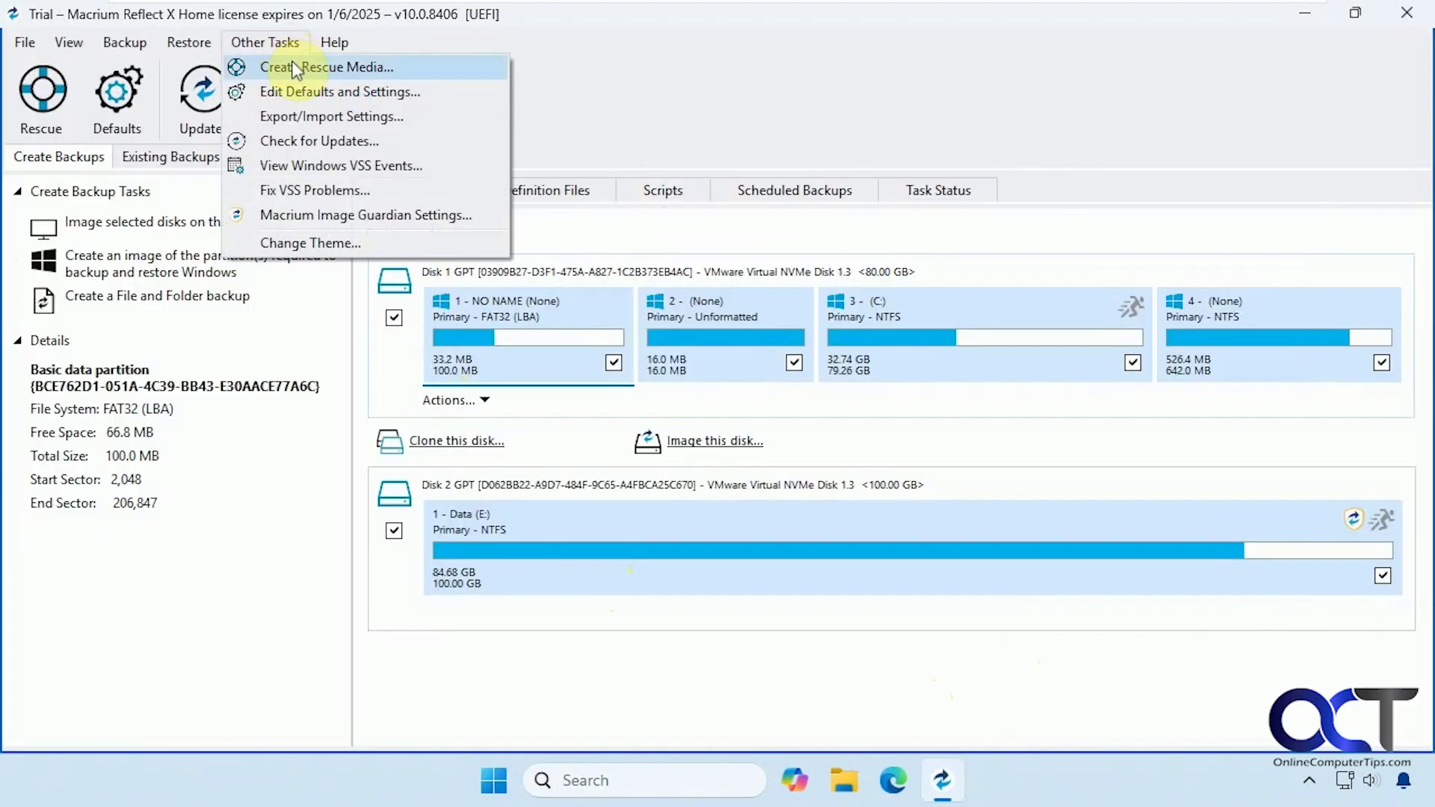
left_click(296, 68)
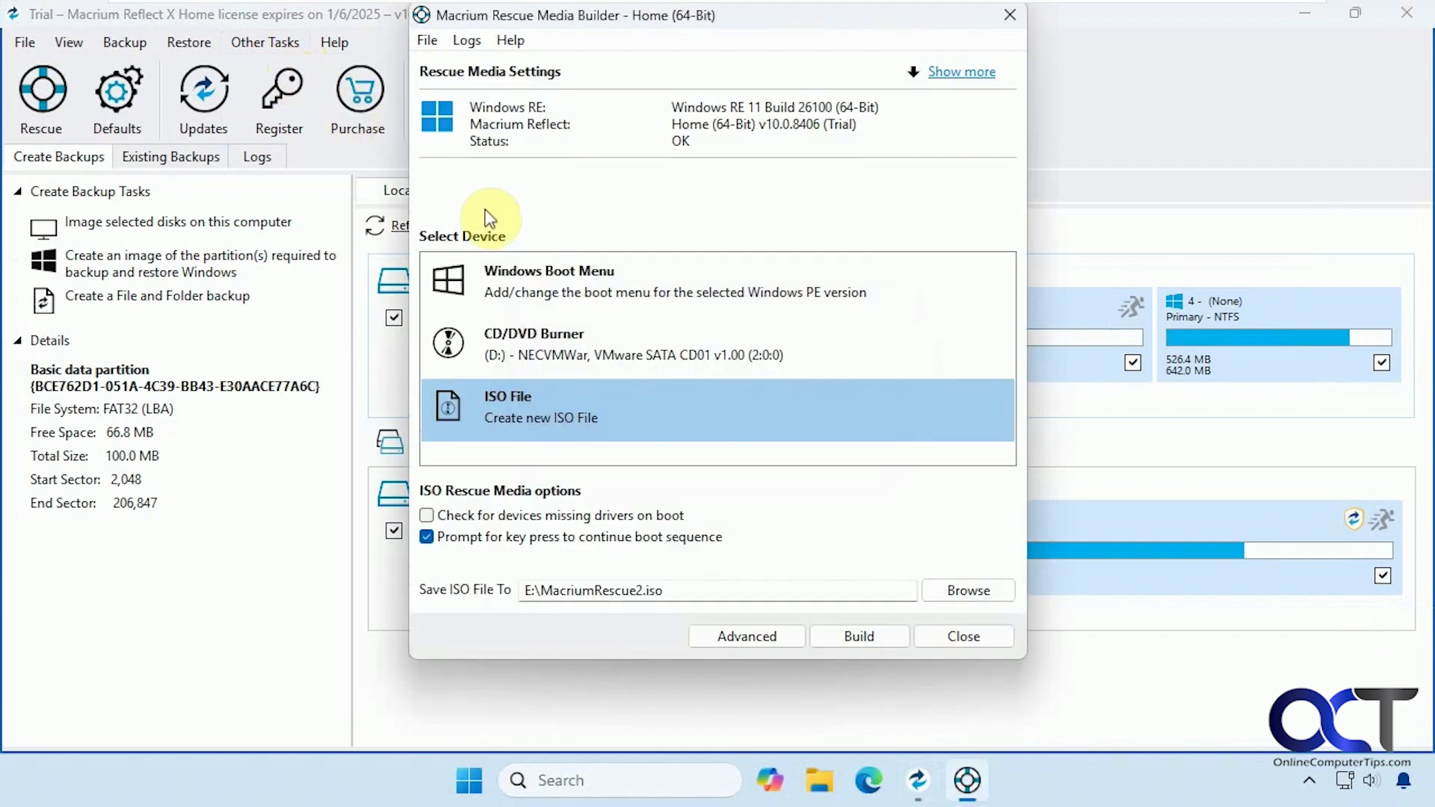
left_click(558, 274)
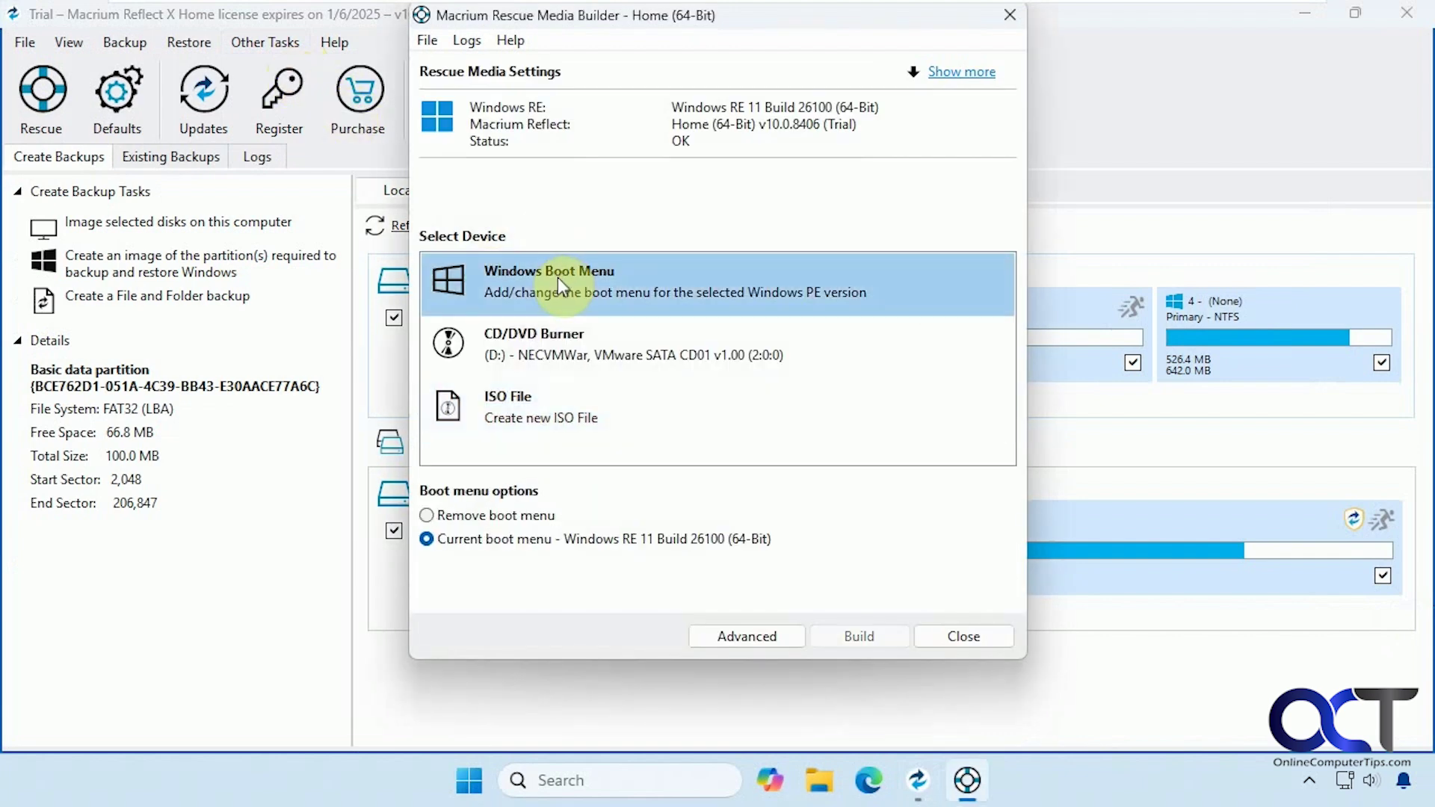
left_click(486, 516)
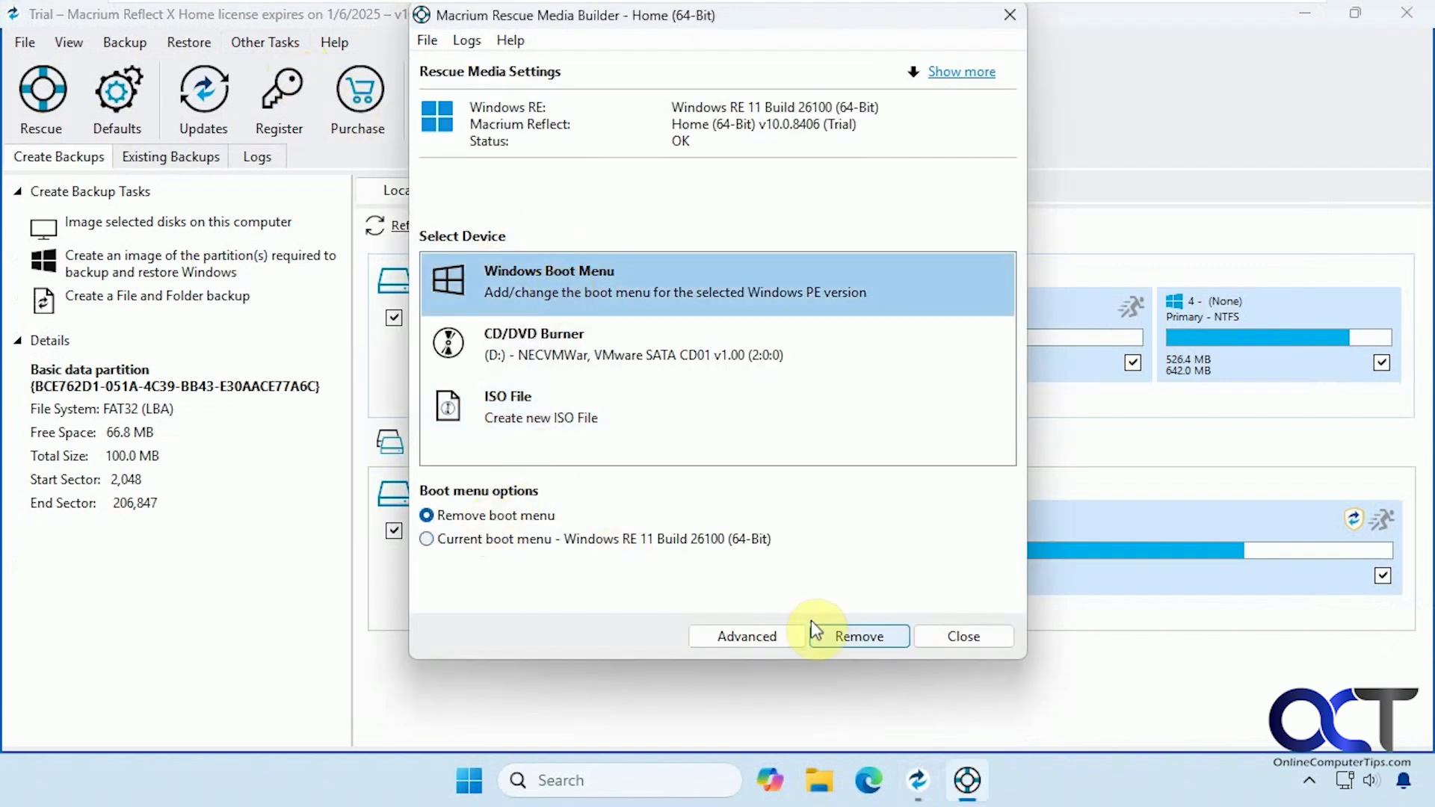
left_click(858, 634)
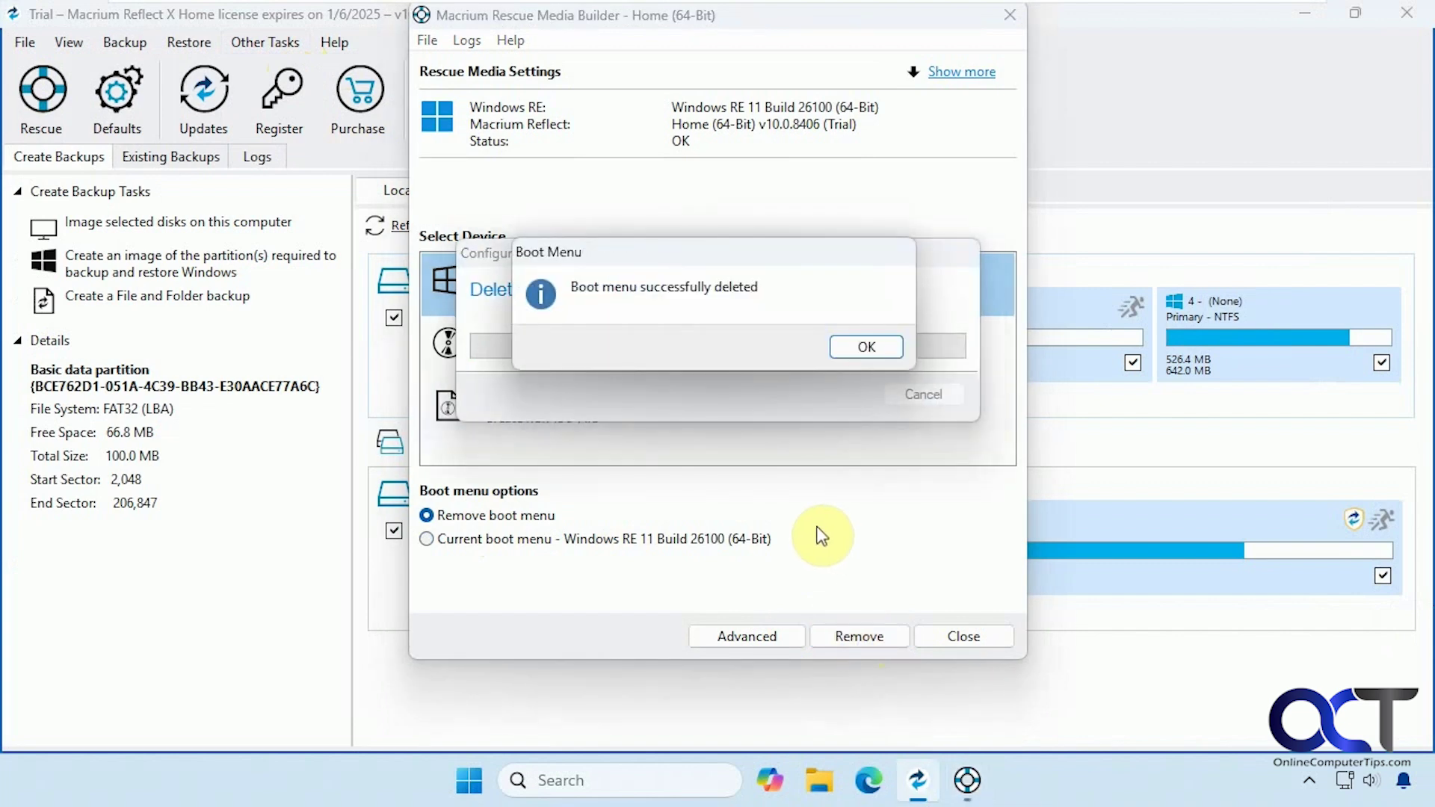
left_click(866, 348)
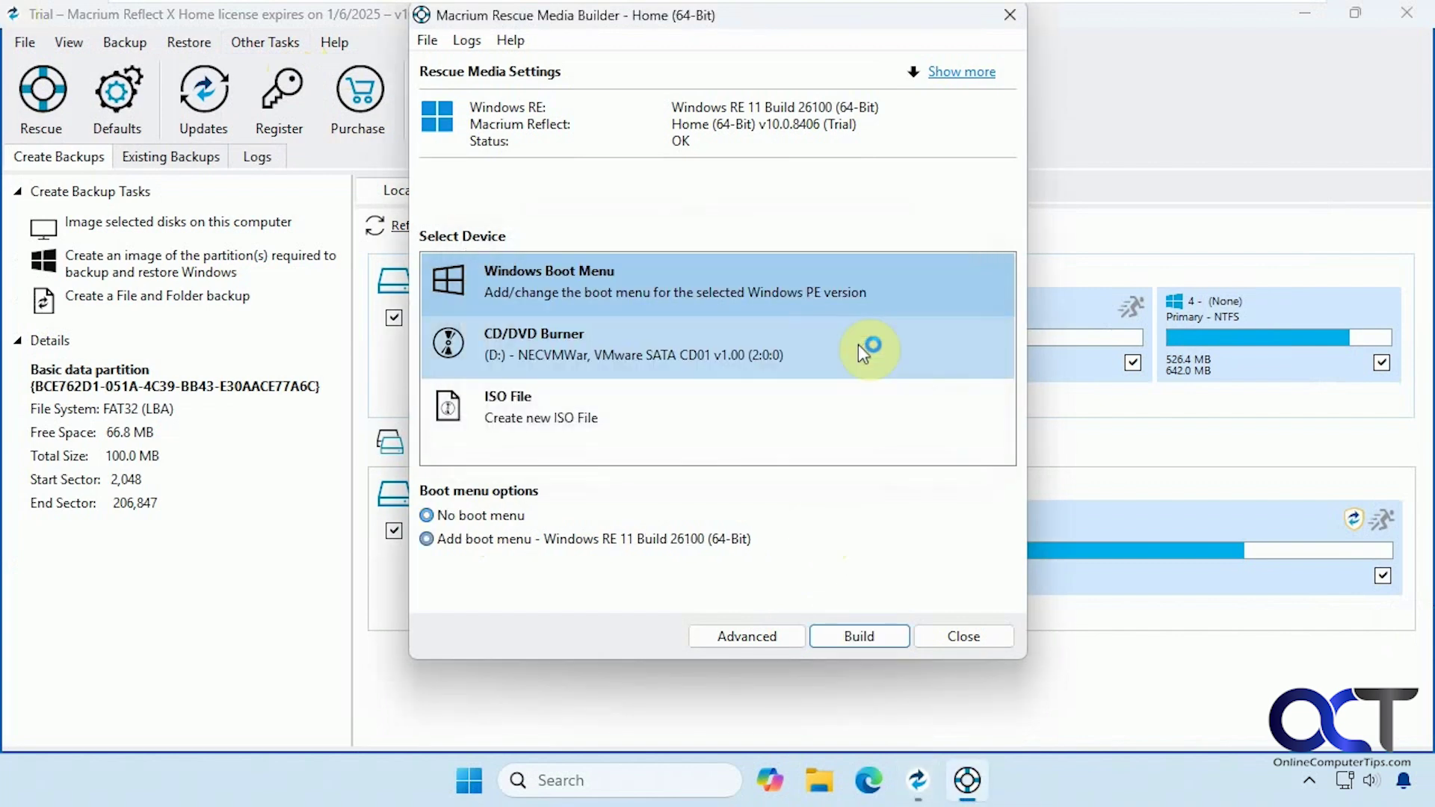
left_click(934, 633)
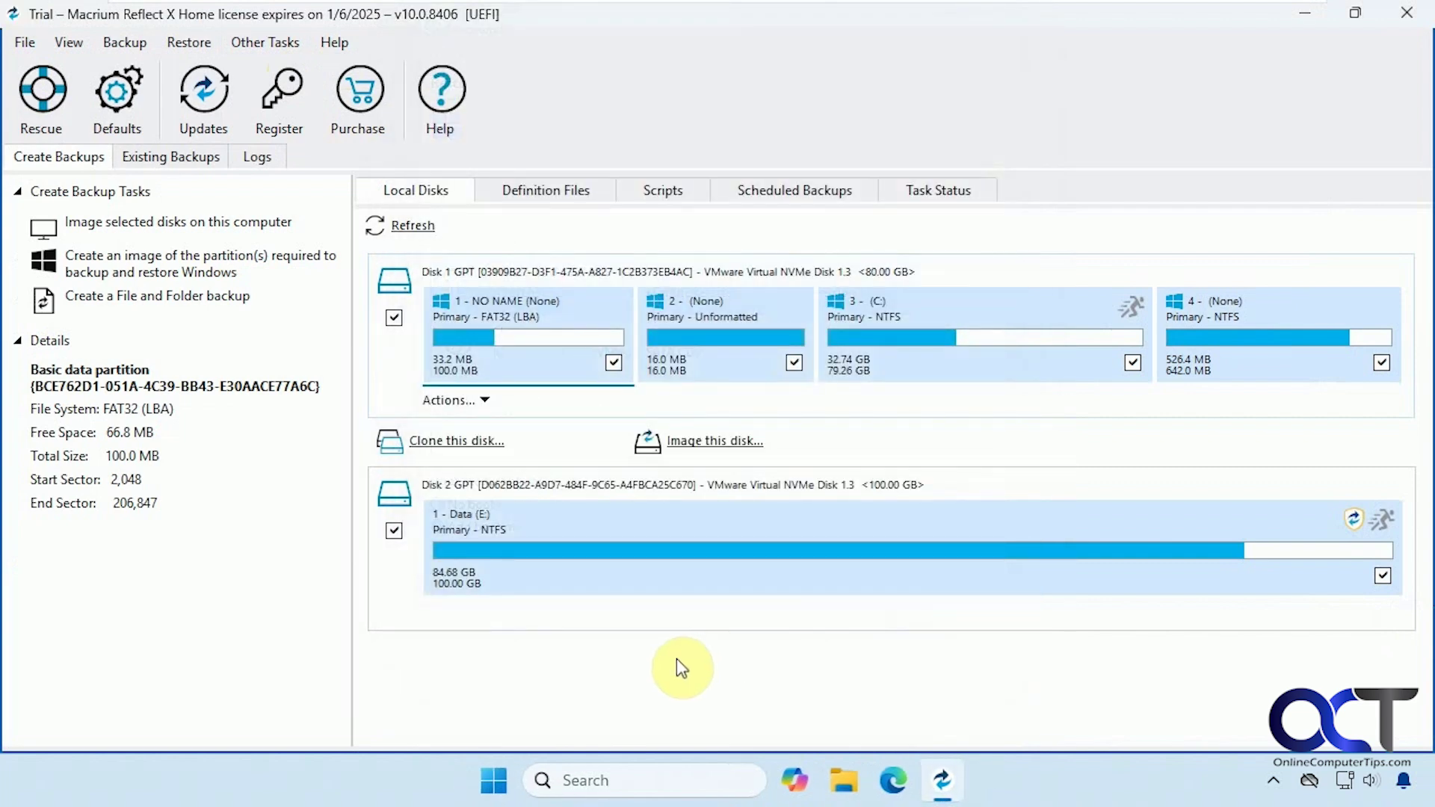
Browse the 2:24 PM image backup and mount its C: volume as drive Z:.
left_click(183, 158)
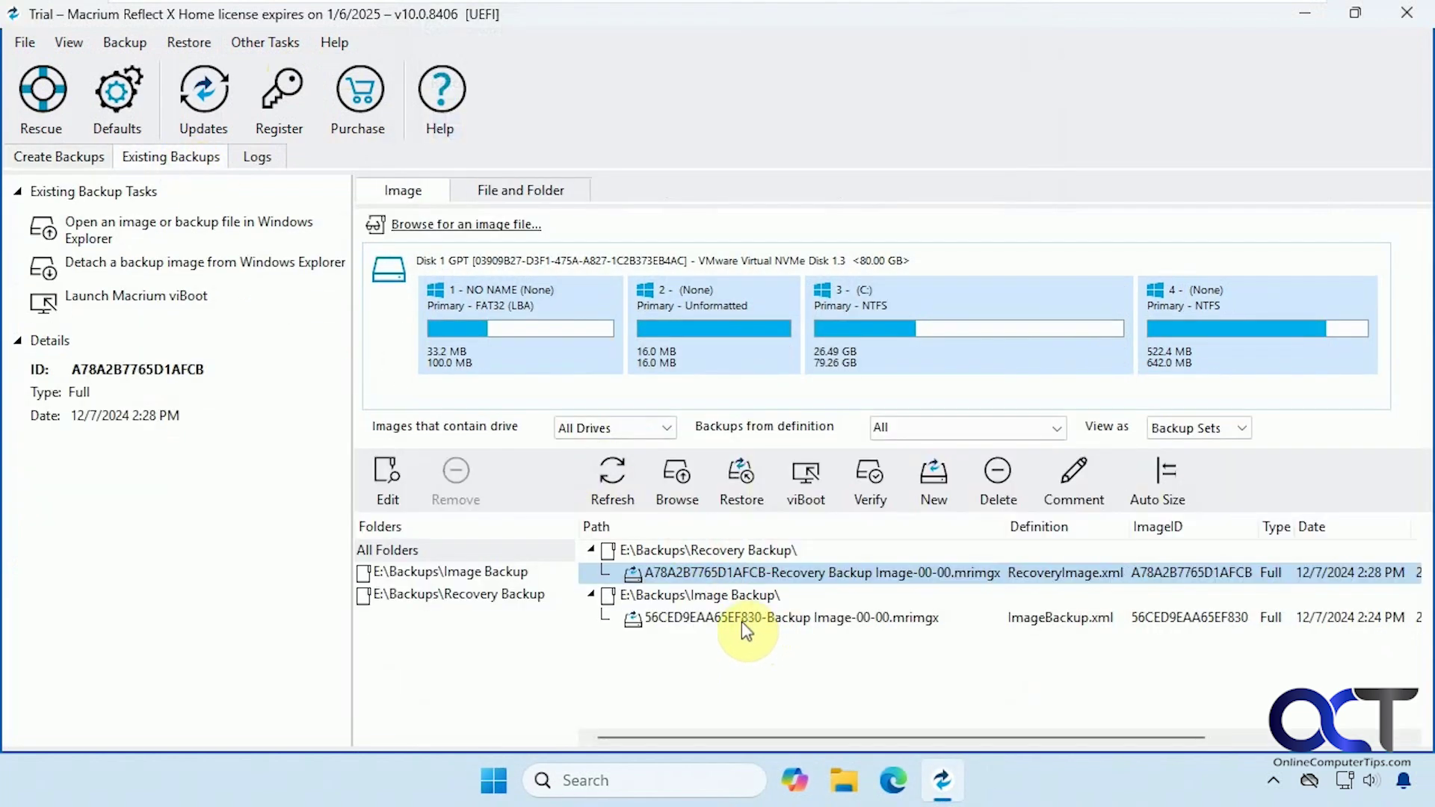
right_click(682, 617)
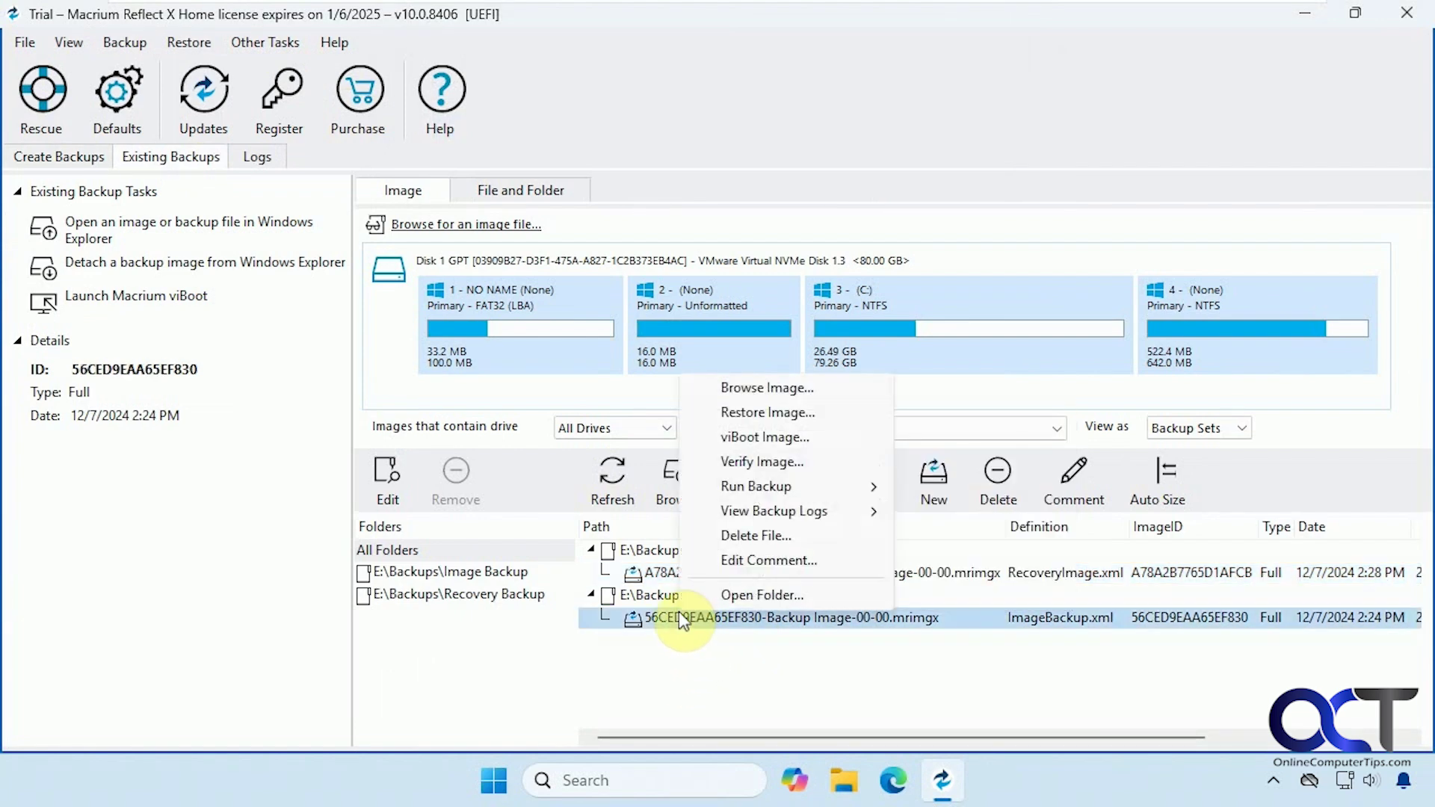
left_click(768, 397)
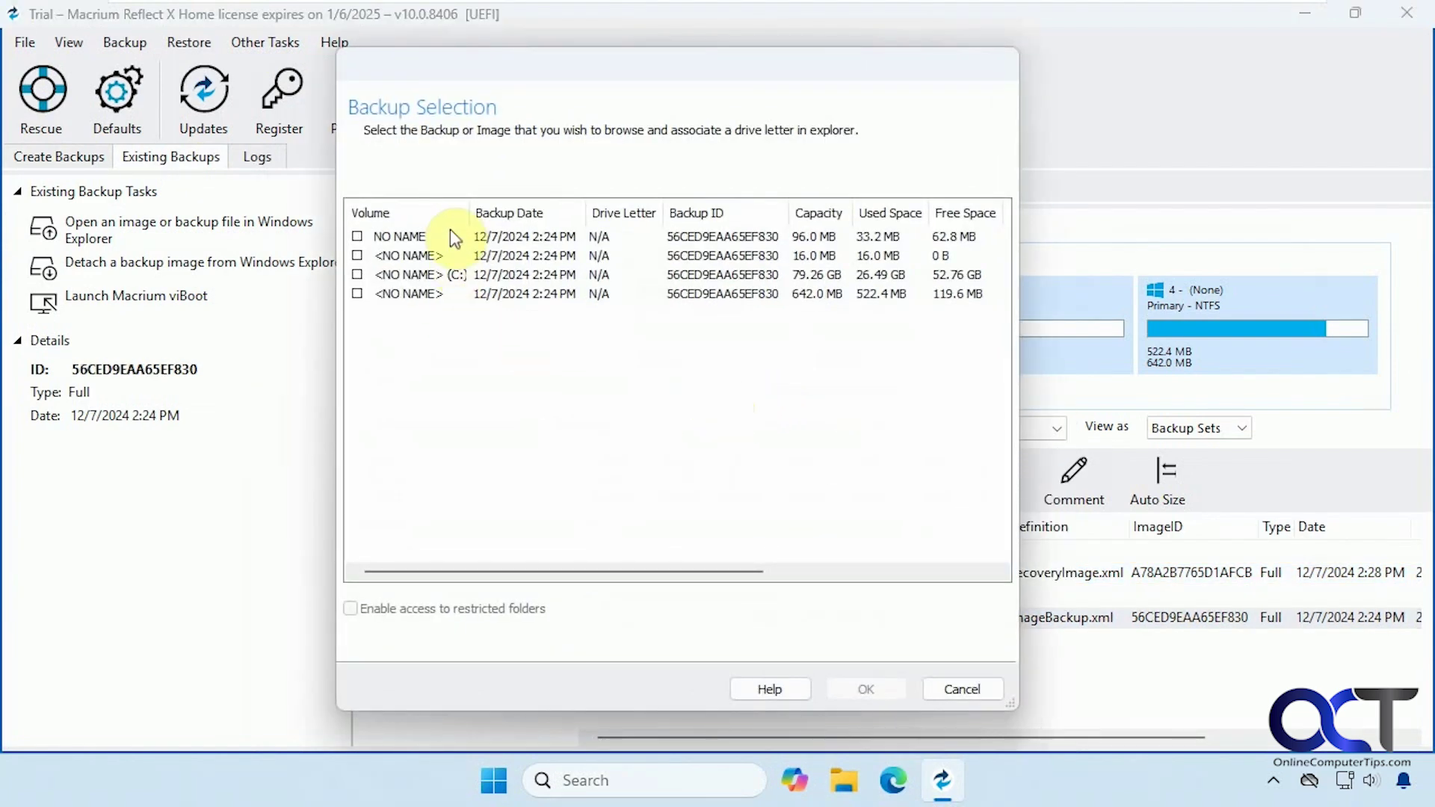
left_click(357, 274)
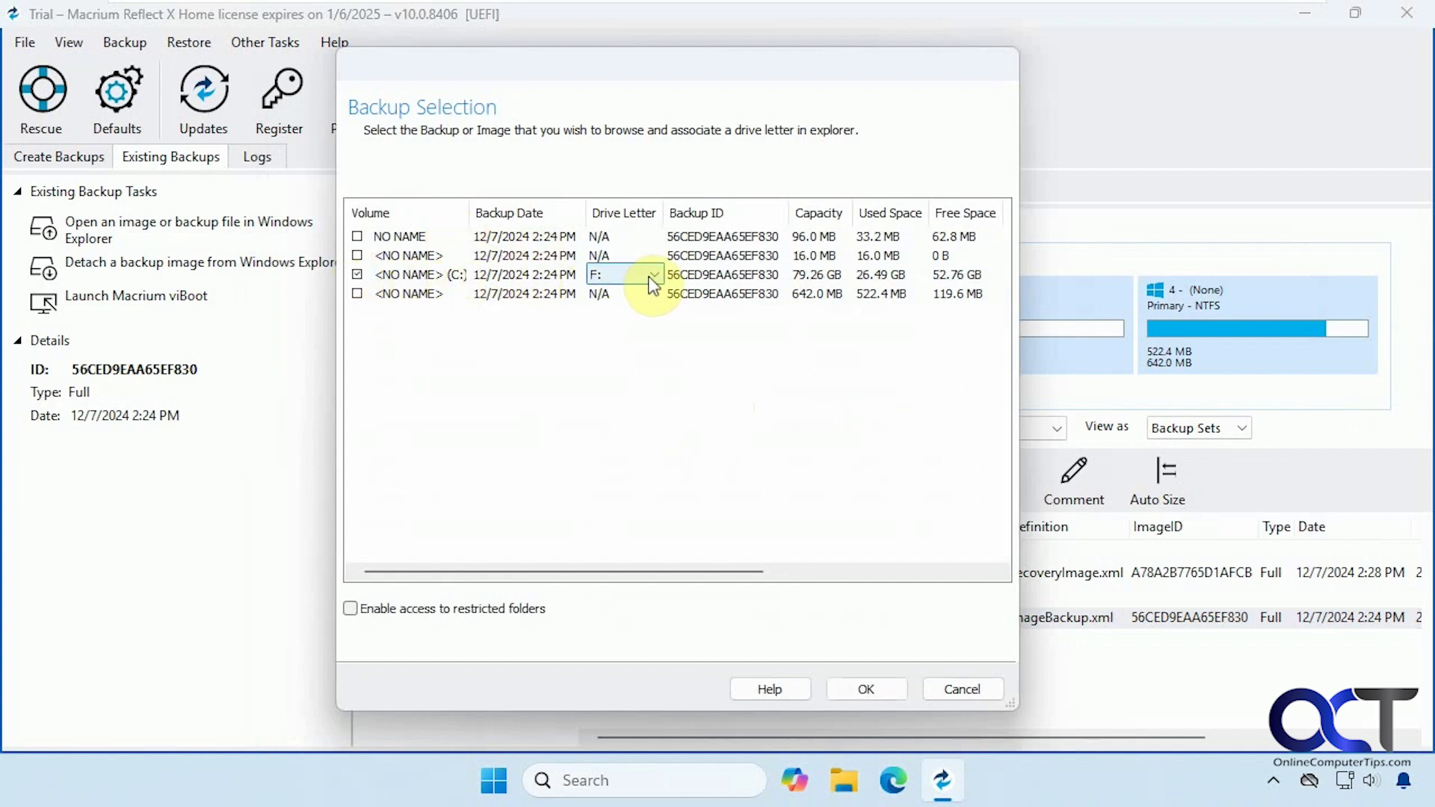
left_click(625, 275)
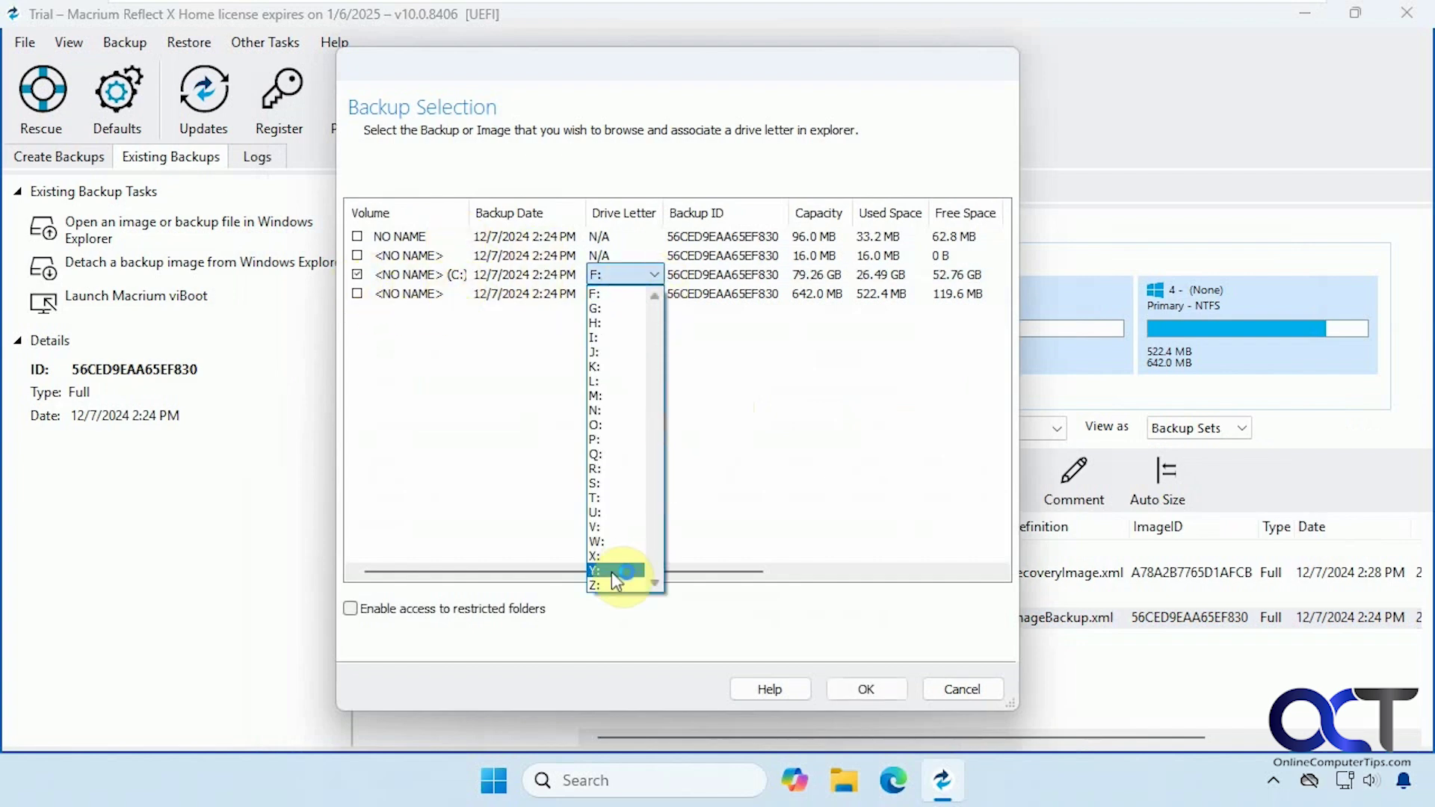
left_click(609, 583)
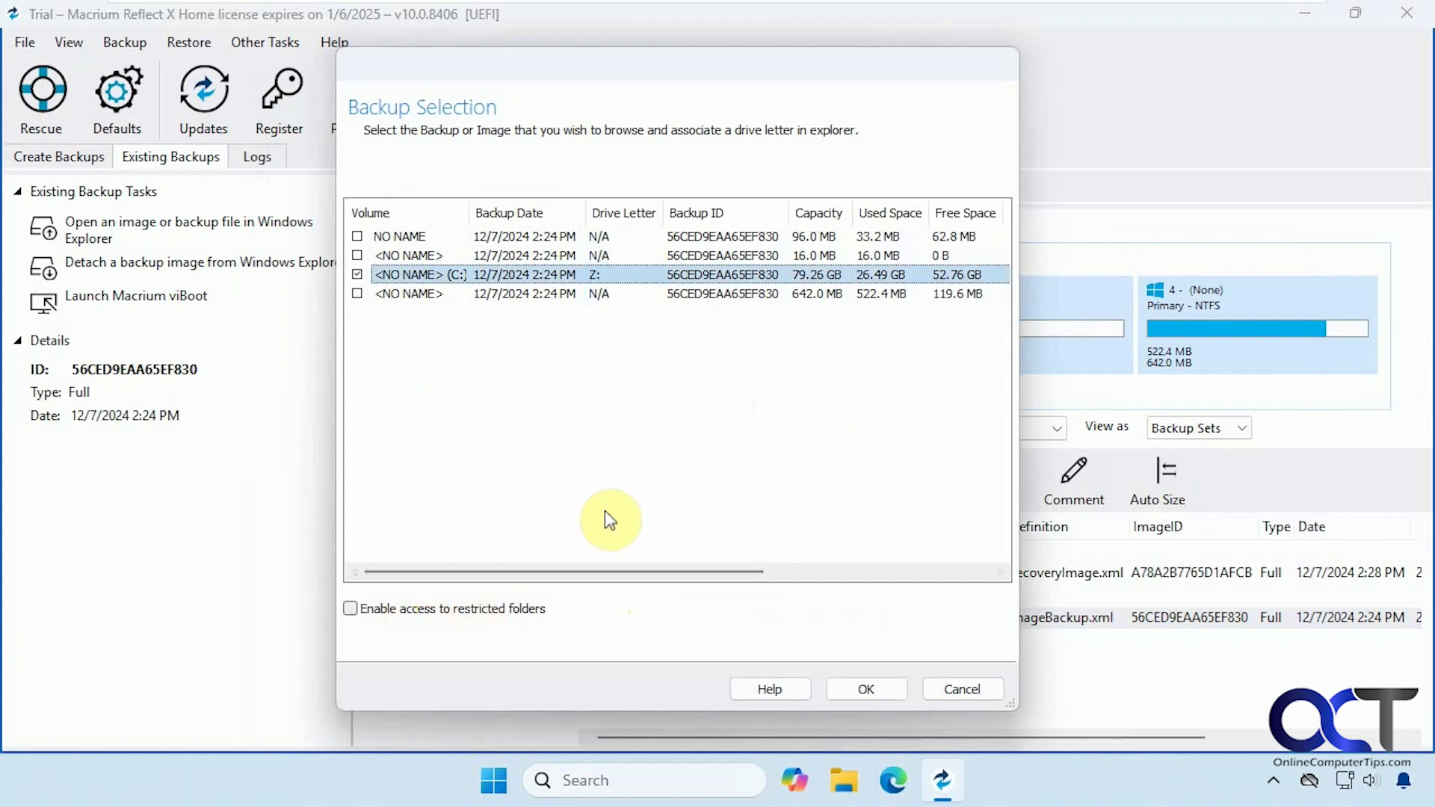
left_click(847, 686)
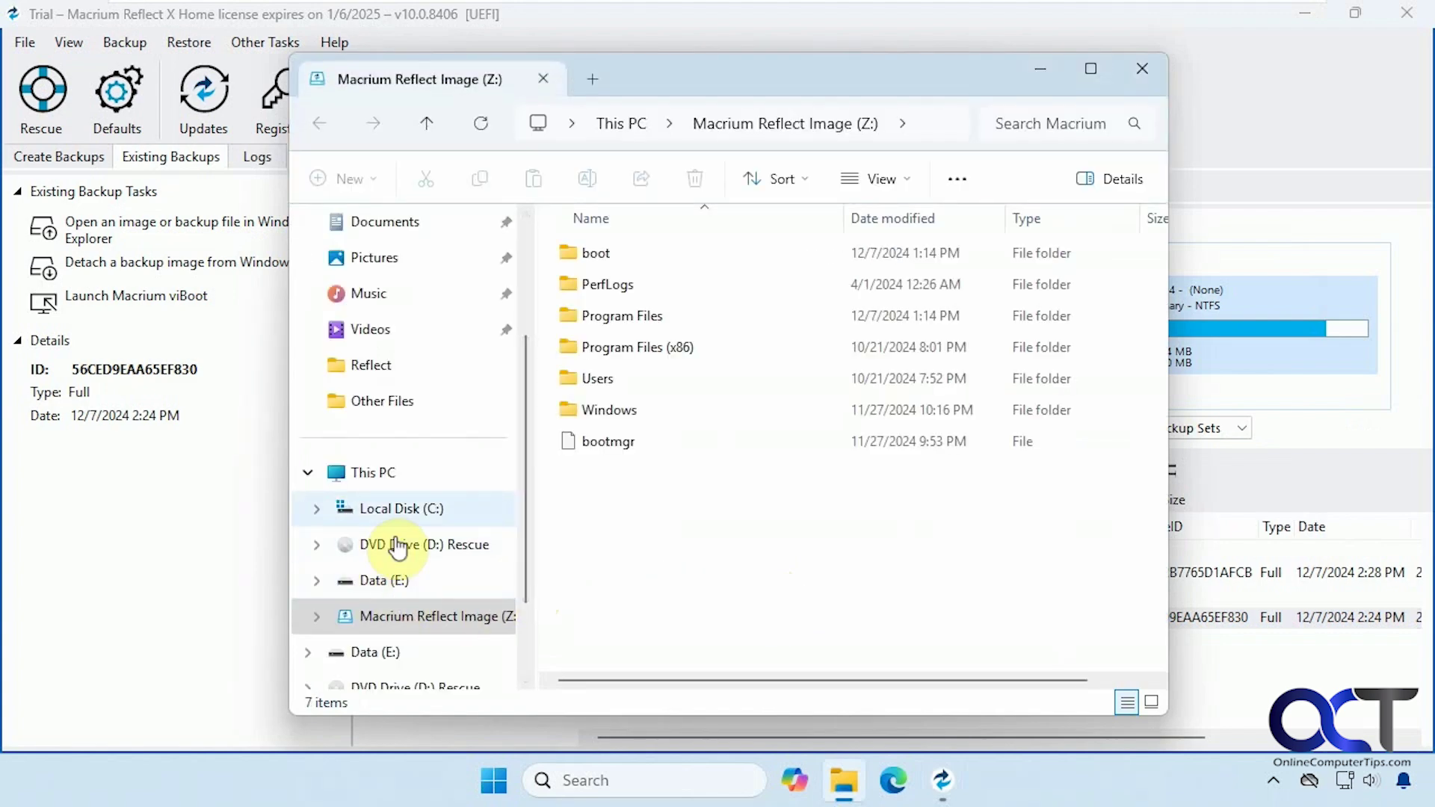
Browse the mounted Z: image to the user profile's Documents folder.
left_click(372, 473)
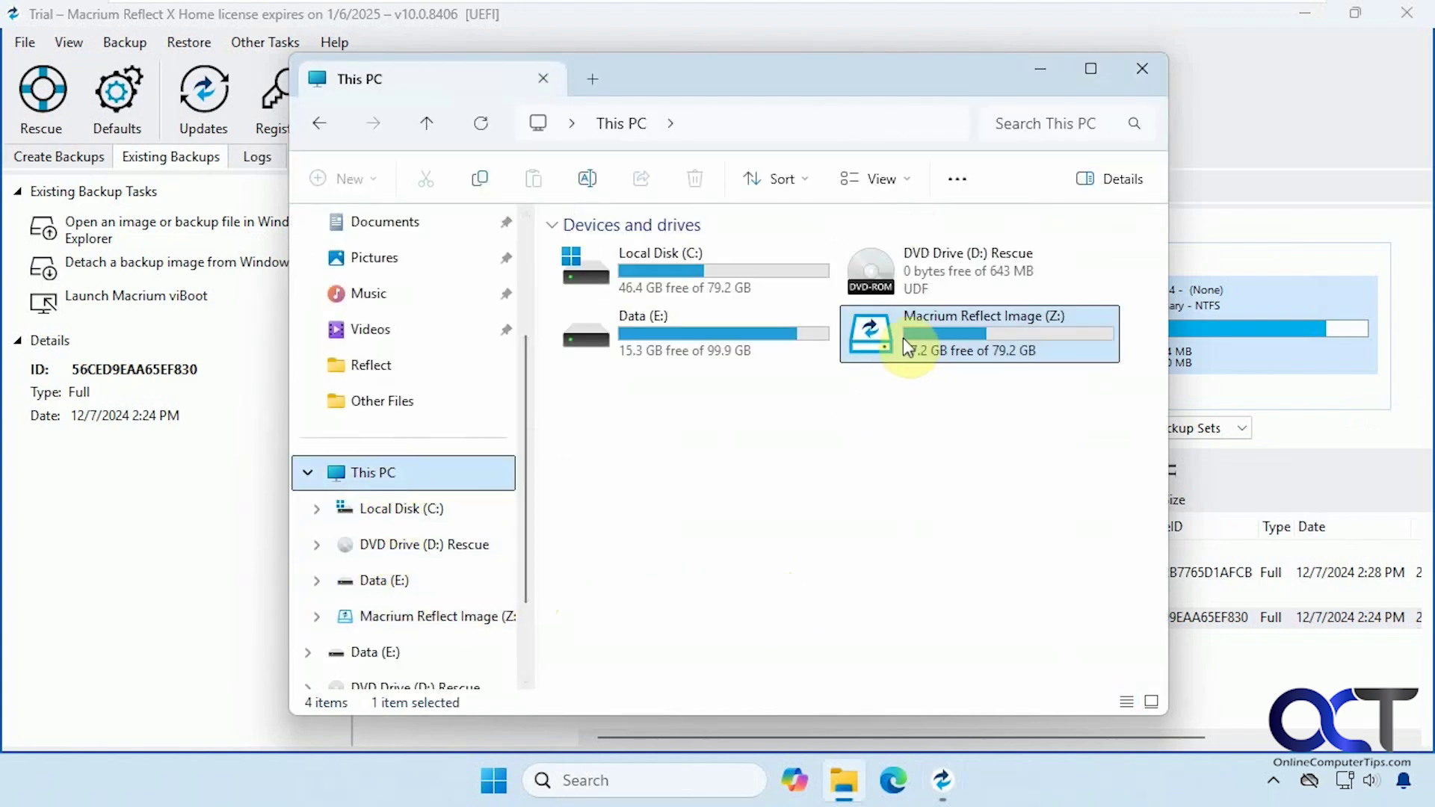
double_click(967, 342)
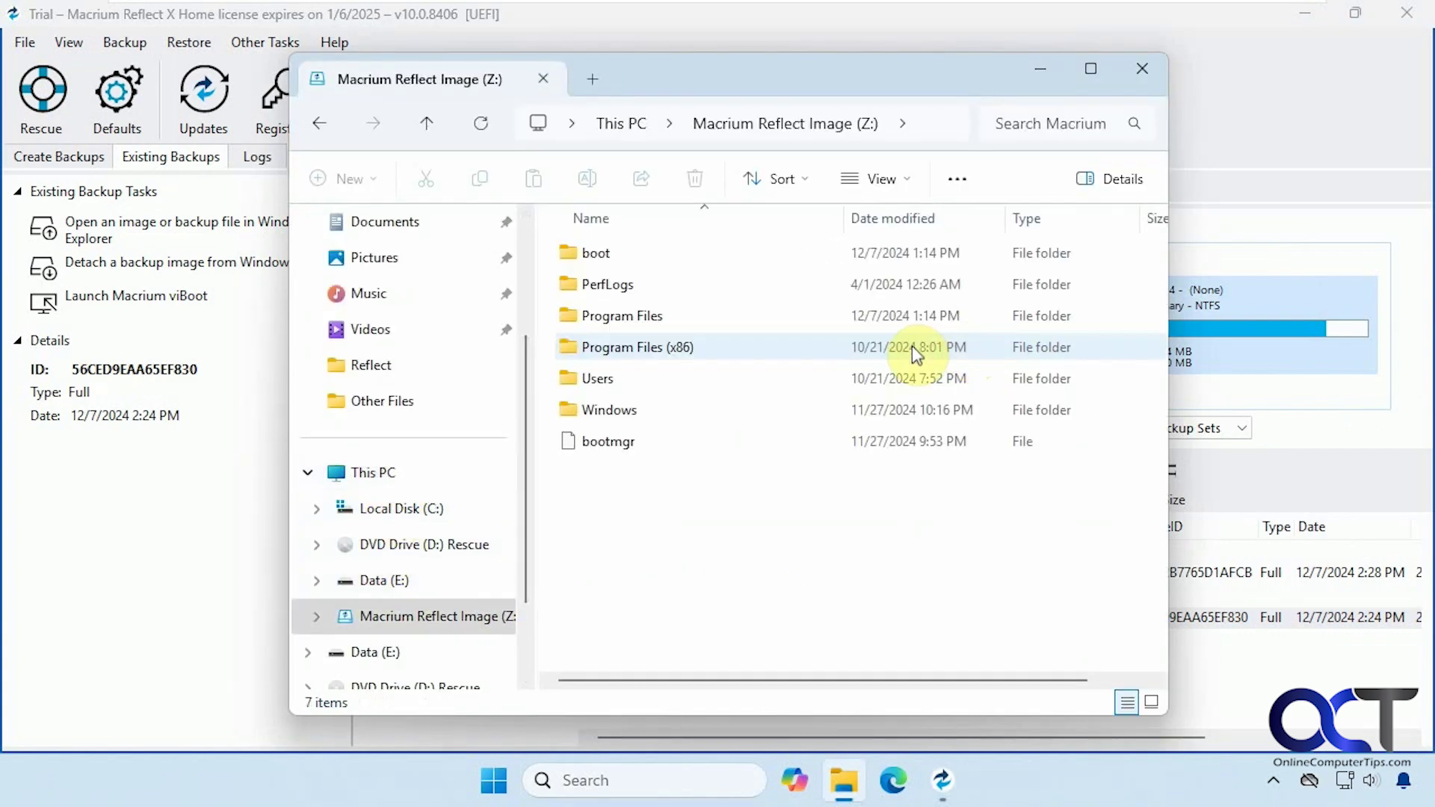
double_click(593, 376)
double_click(604, 320)
double_click(608, 346)
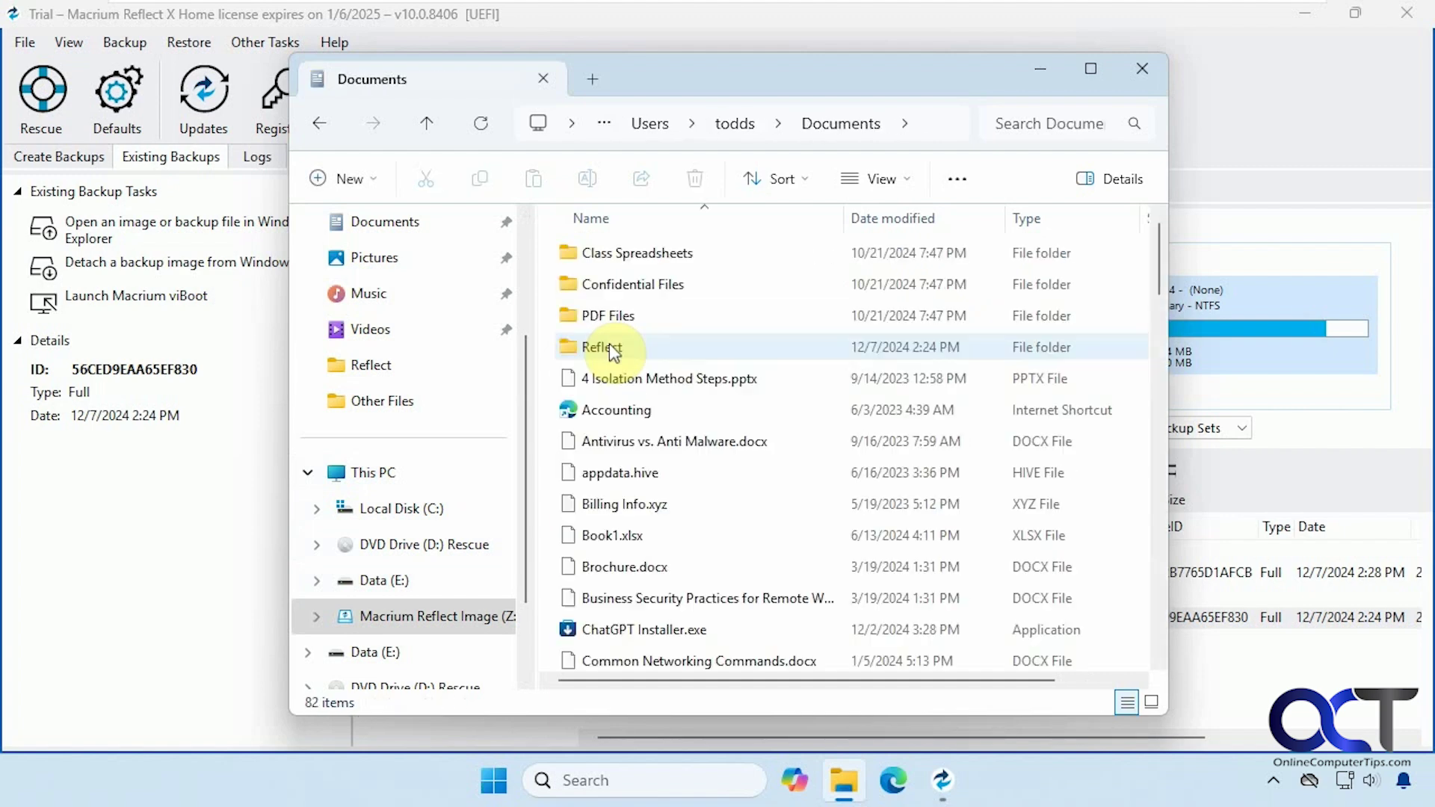
scroll(522, 390, "up", 5)
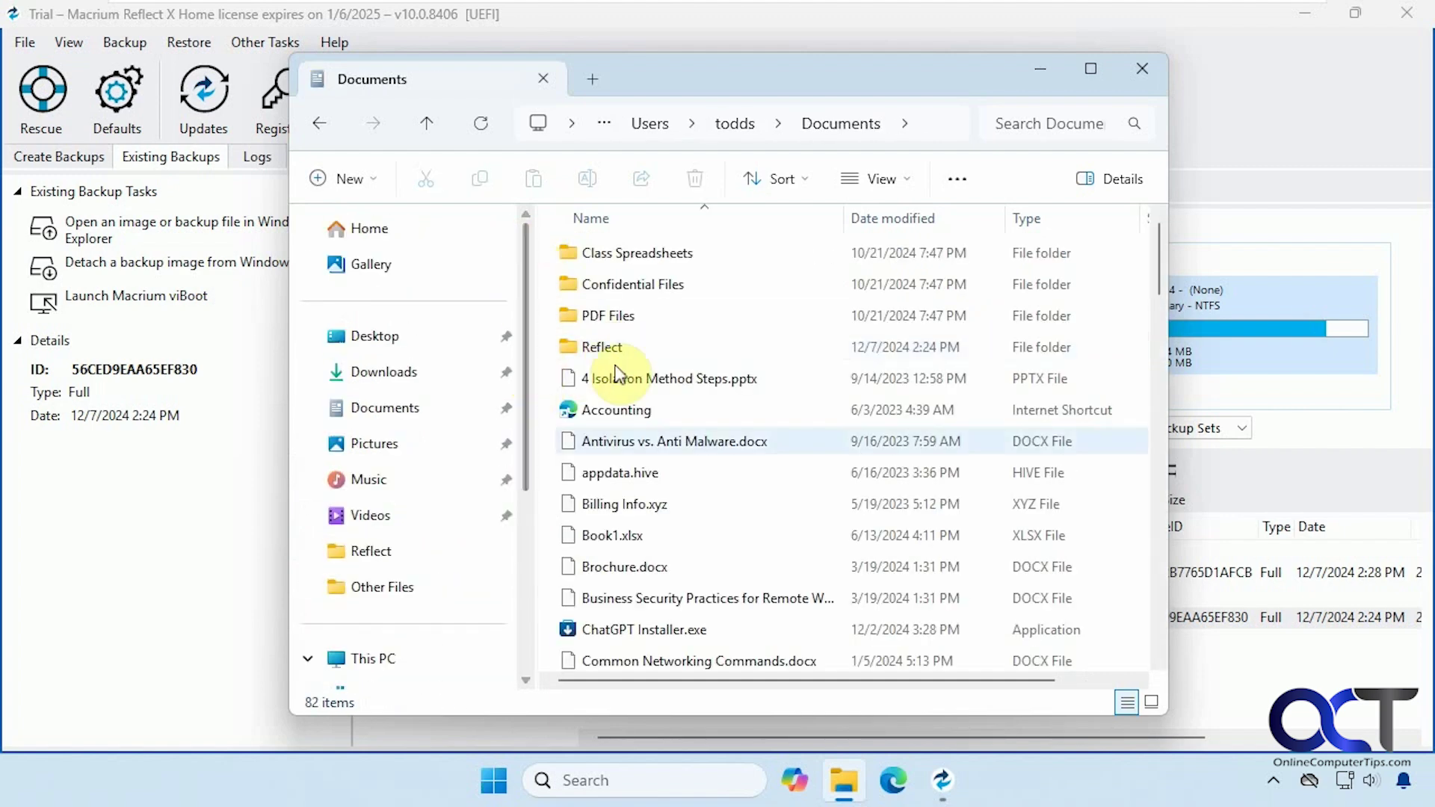
Copy Antivirus vs. Anti Malware.docx onto the Desktop and verify it arrived.
left_click_drag(635, 447, 402, 343)
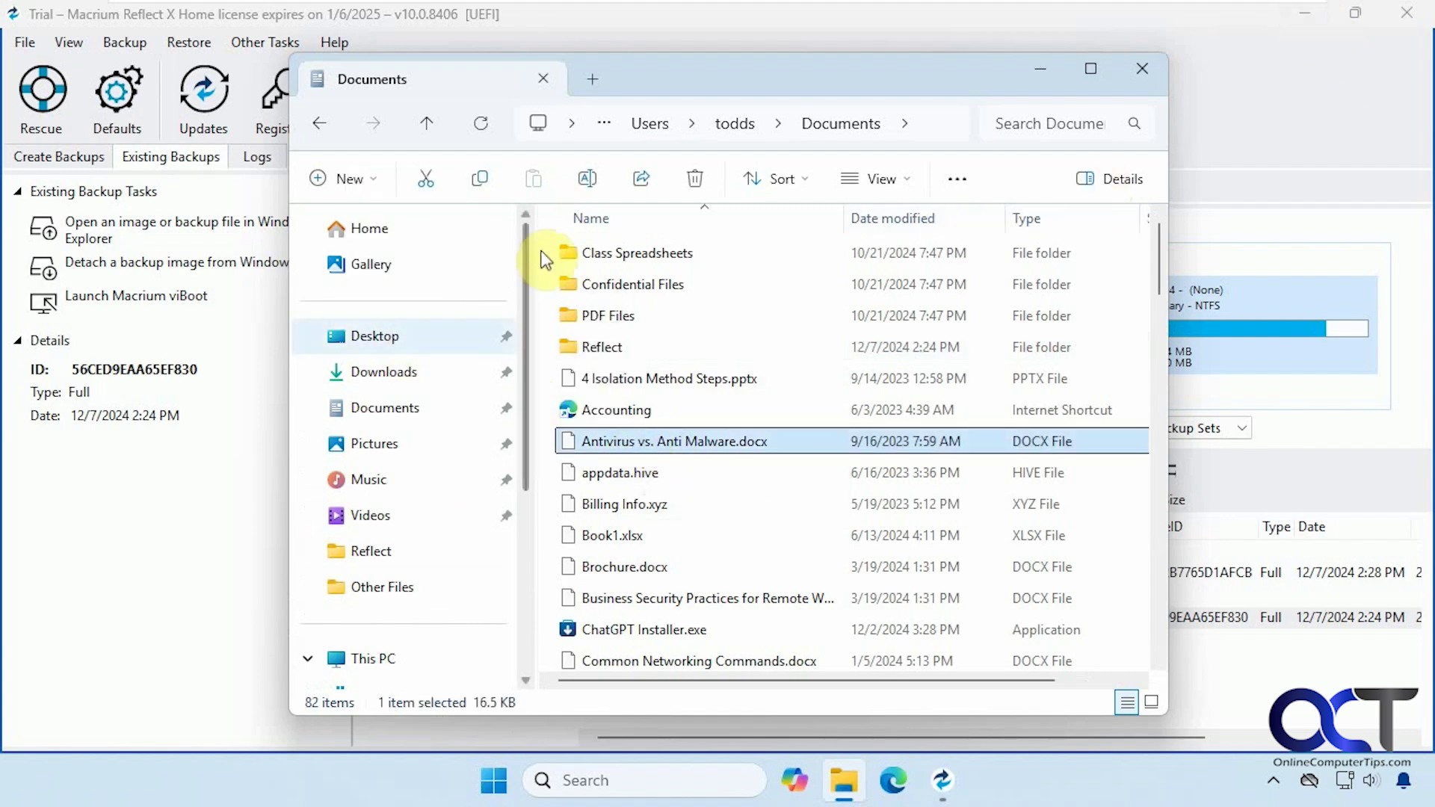
left_click(383, 345)
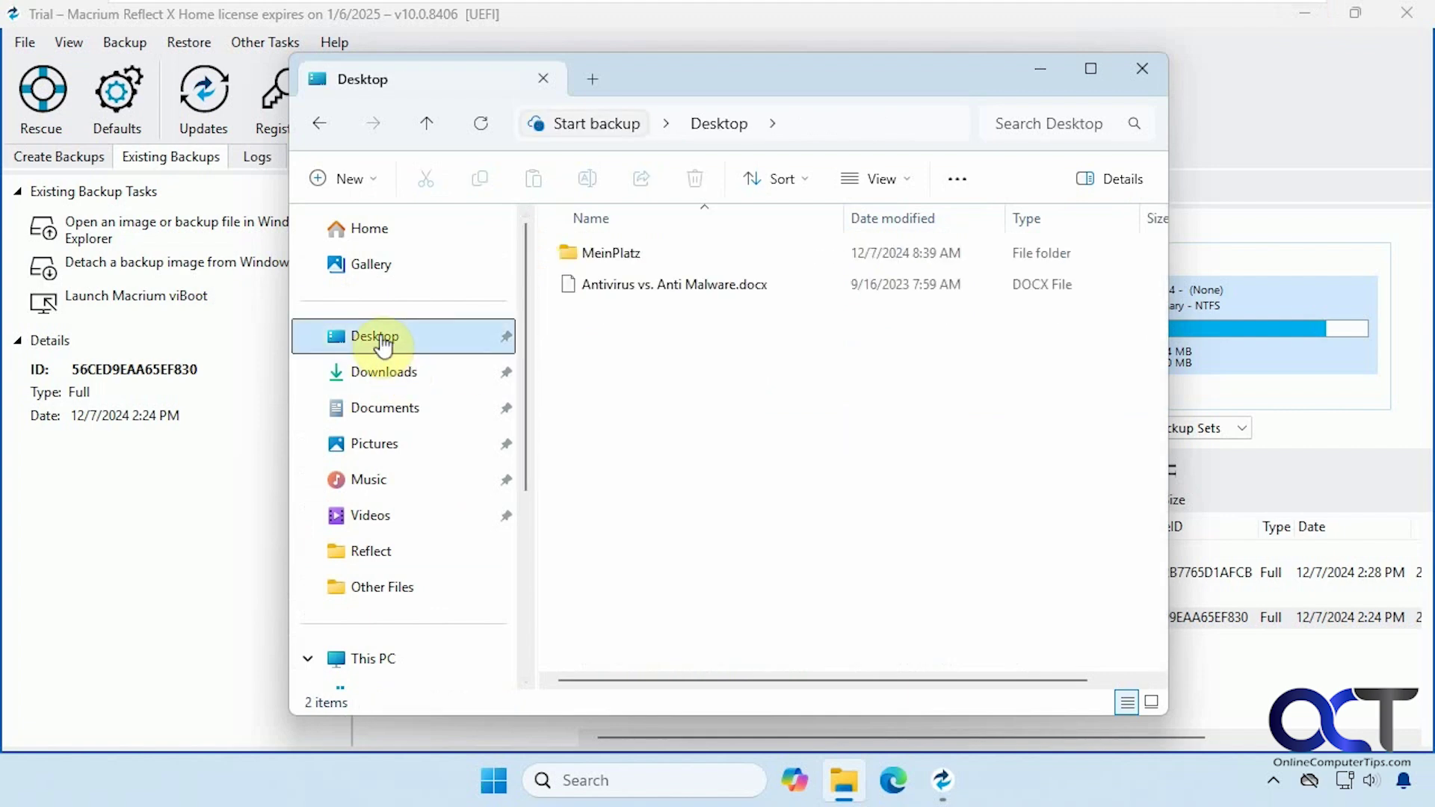
left_click(319, 124)
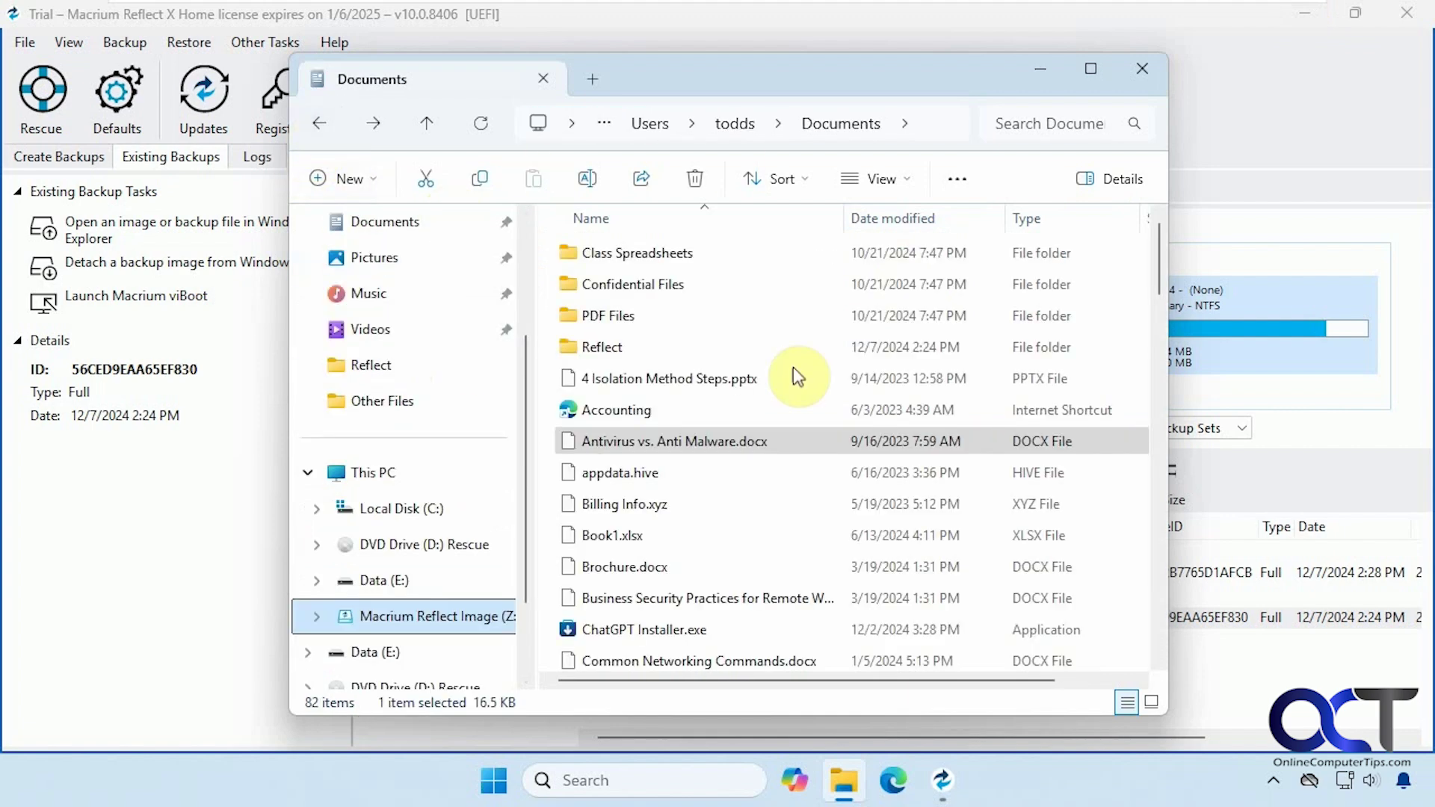
Close File Explorer and detach the mounted Z: backup image via Restore > Detach Image.
left_click(1132, 66)
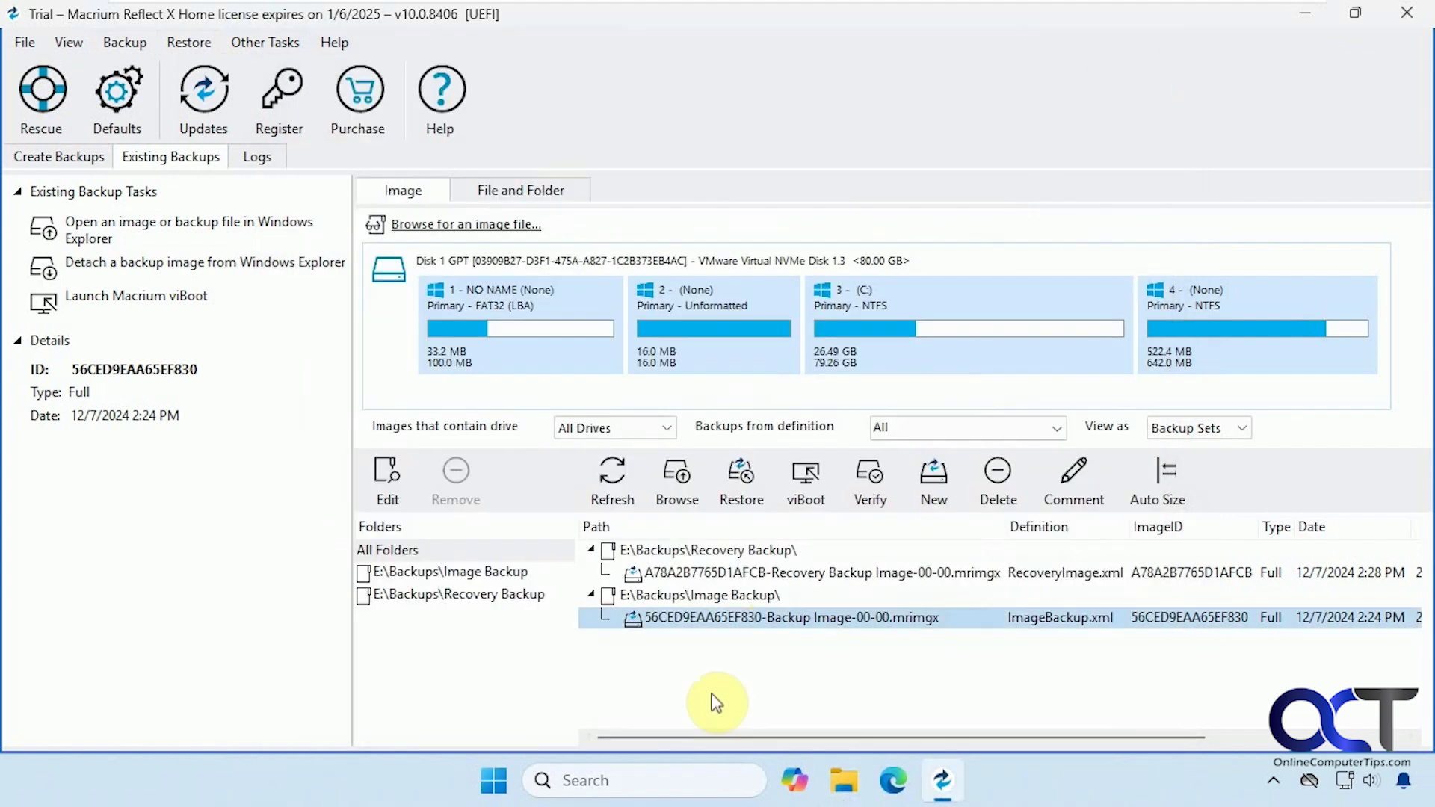
right_click(683, 619)
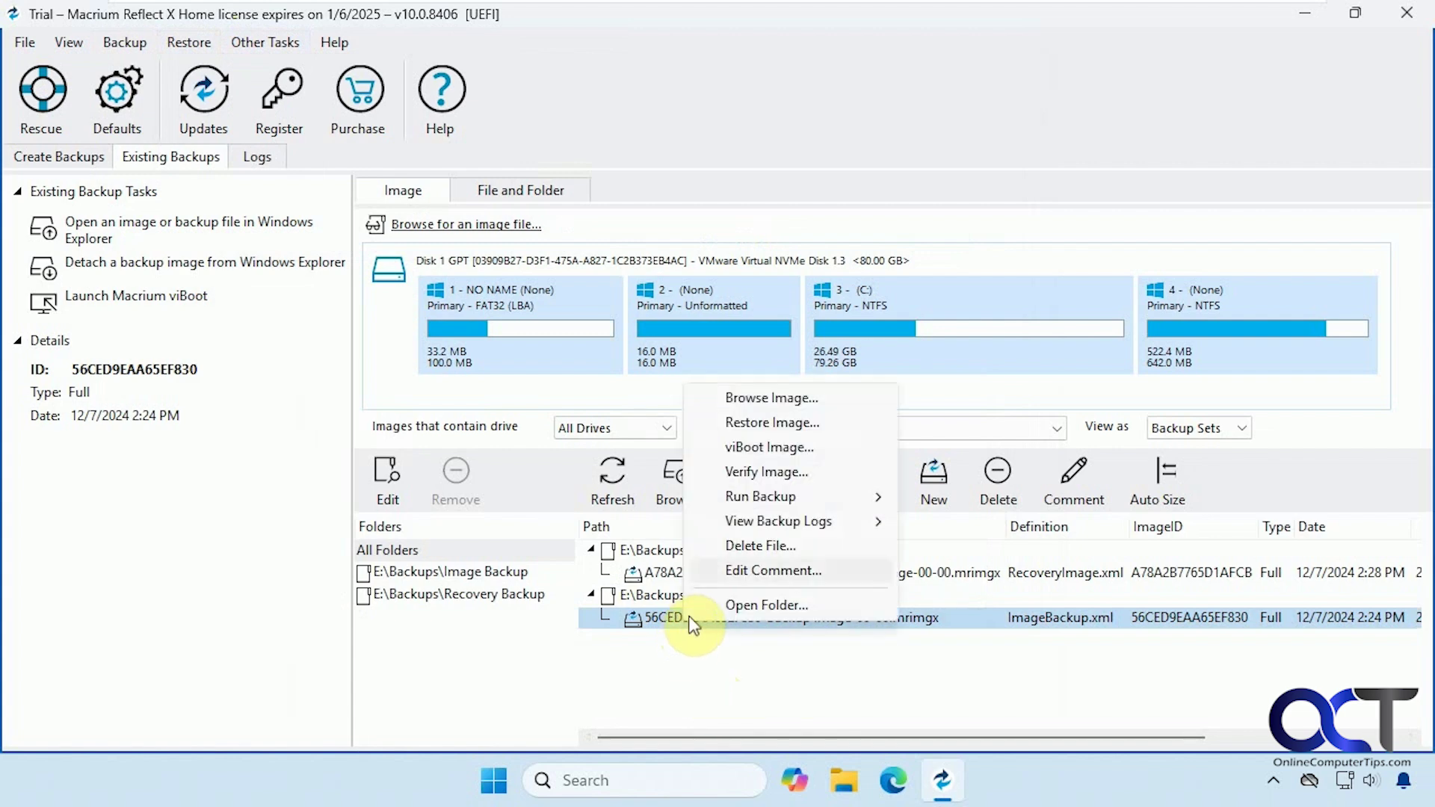
left_click(615, 652)
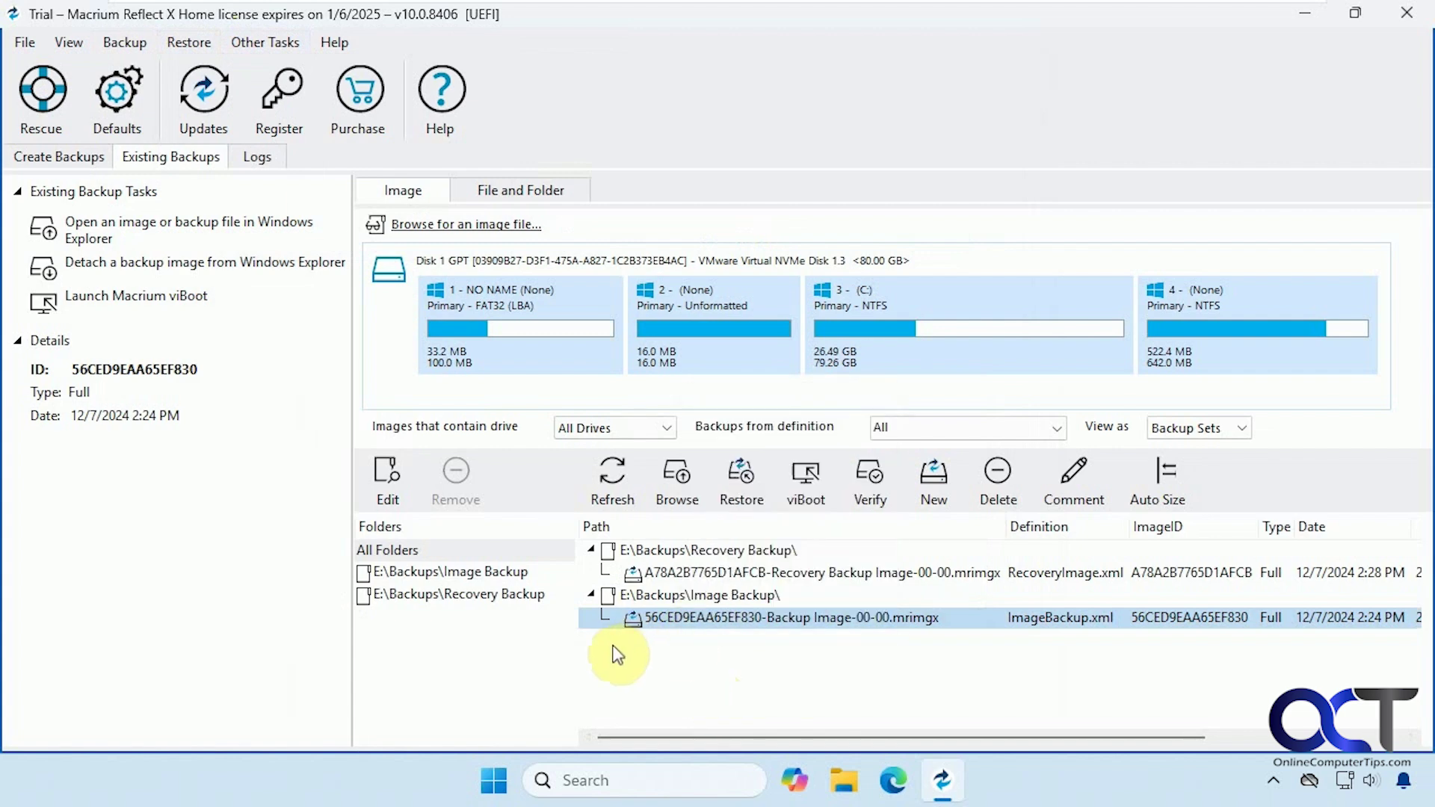
left_click(204, 42)
left_click(230, 118)
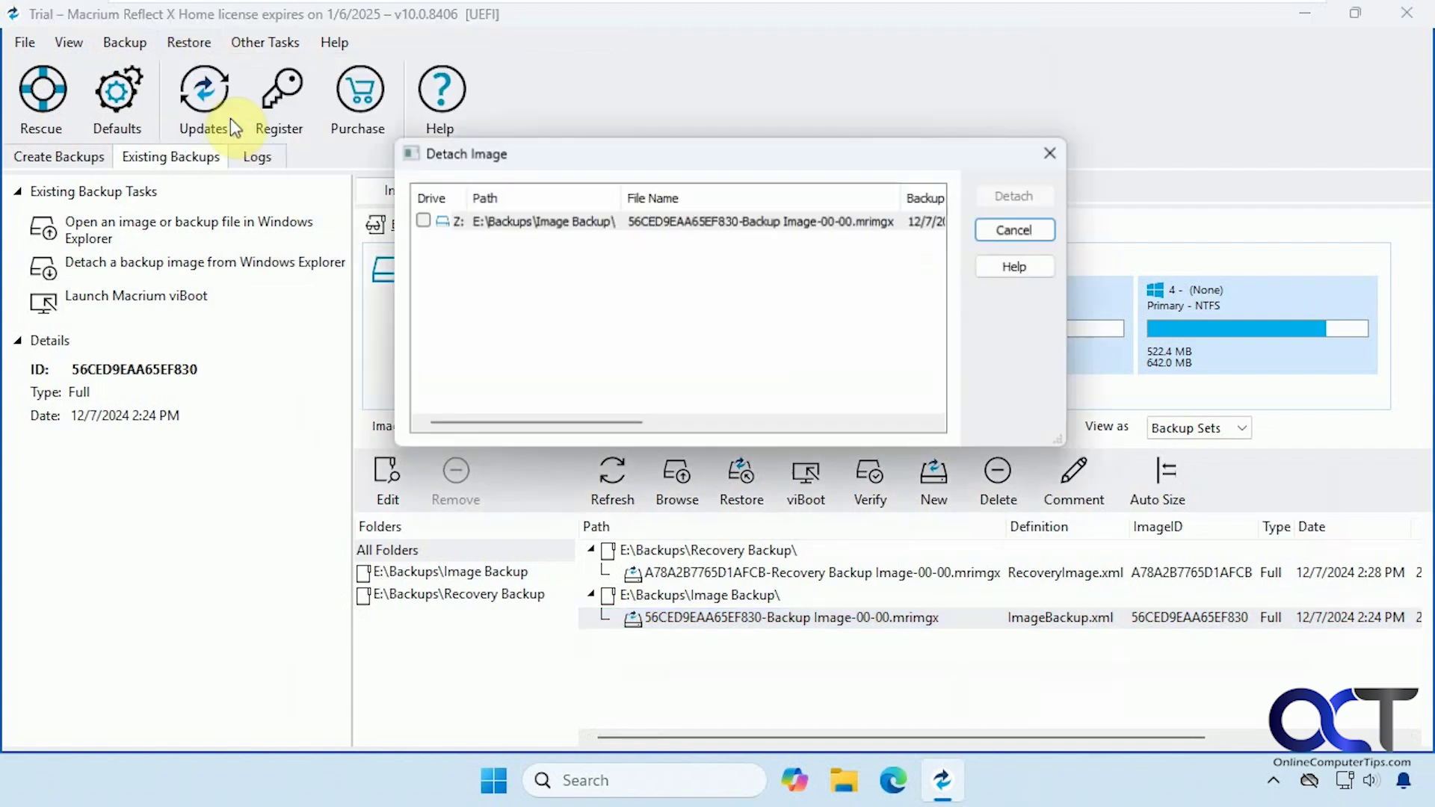
left_click(419, 220)
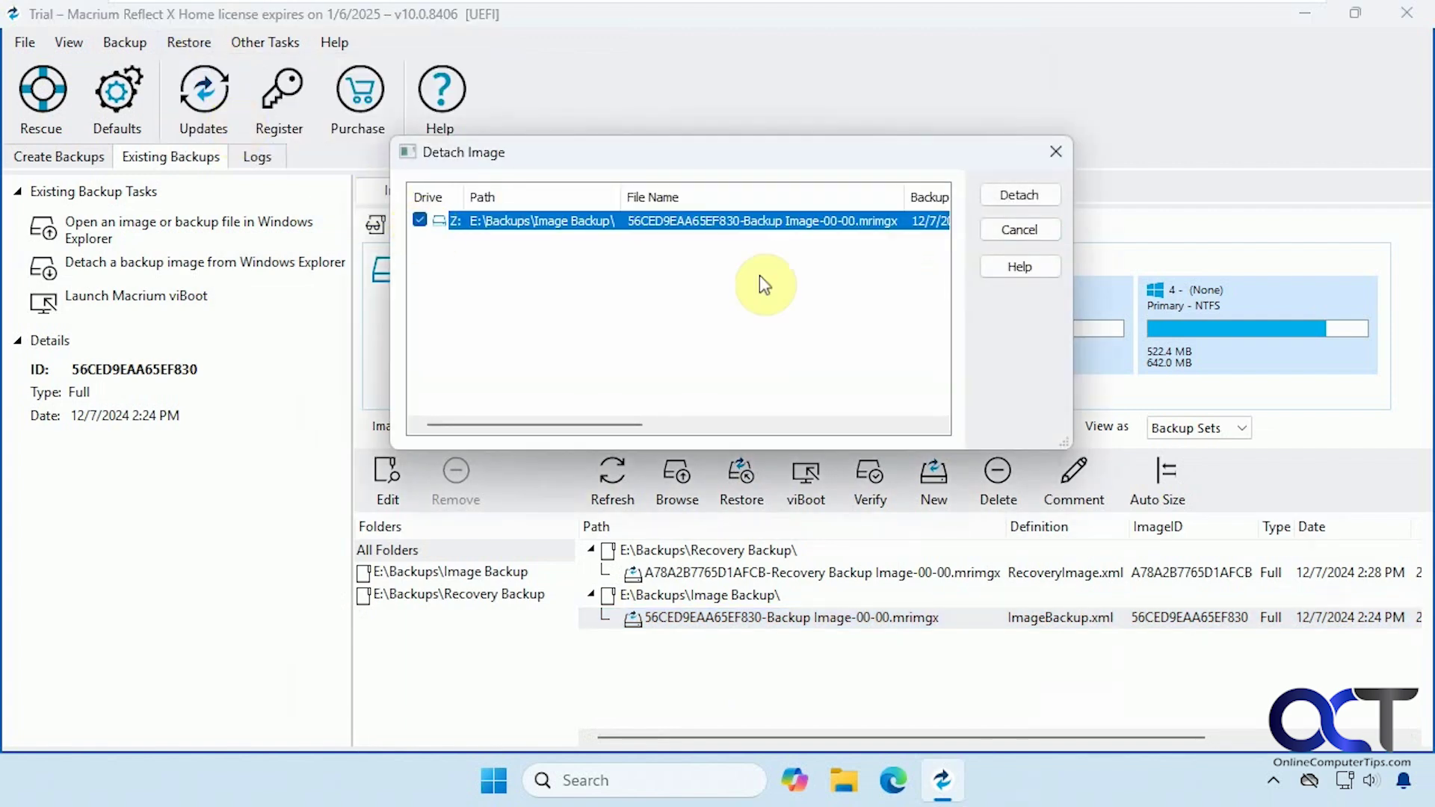
left_click(1017, 195)
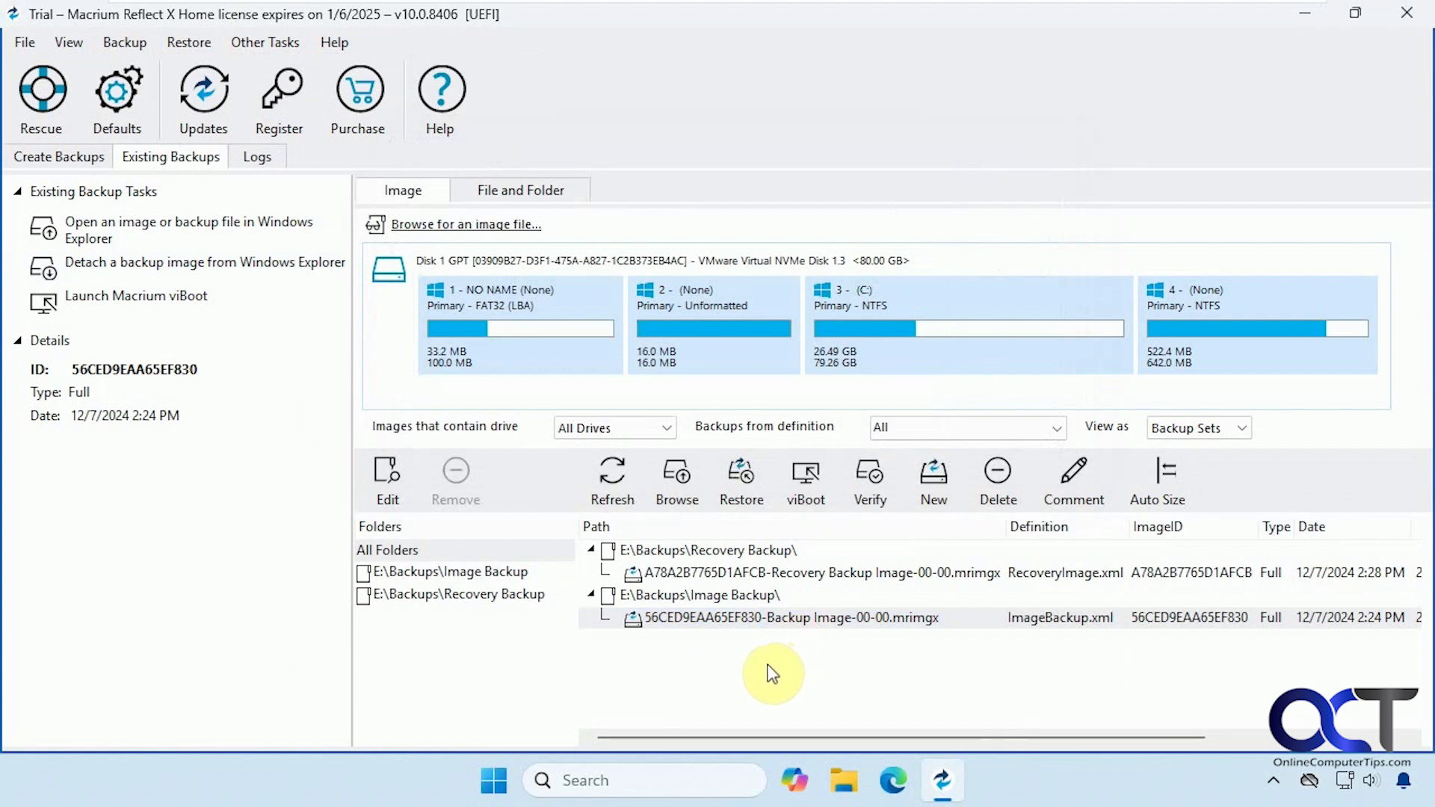
left_click(263, 35)
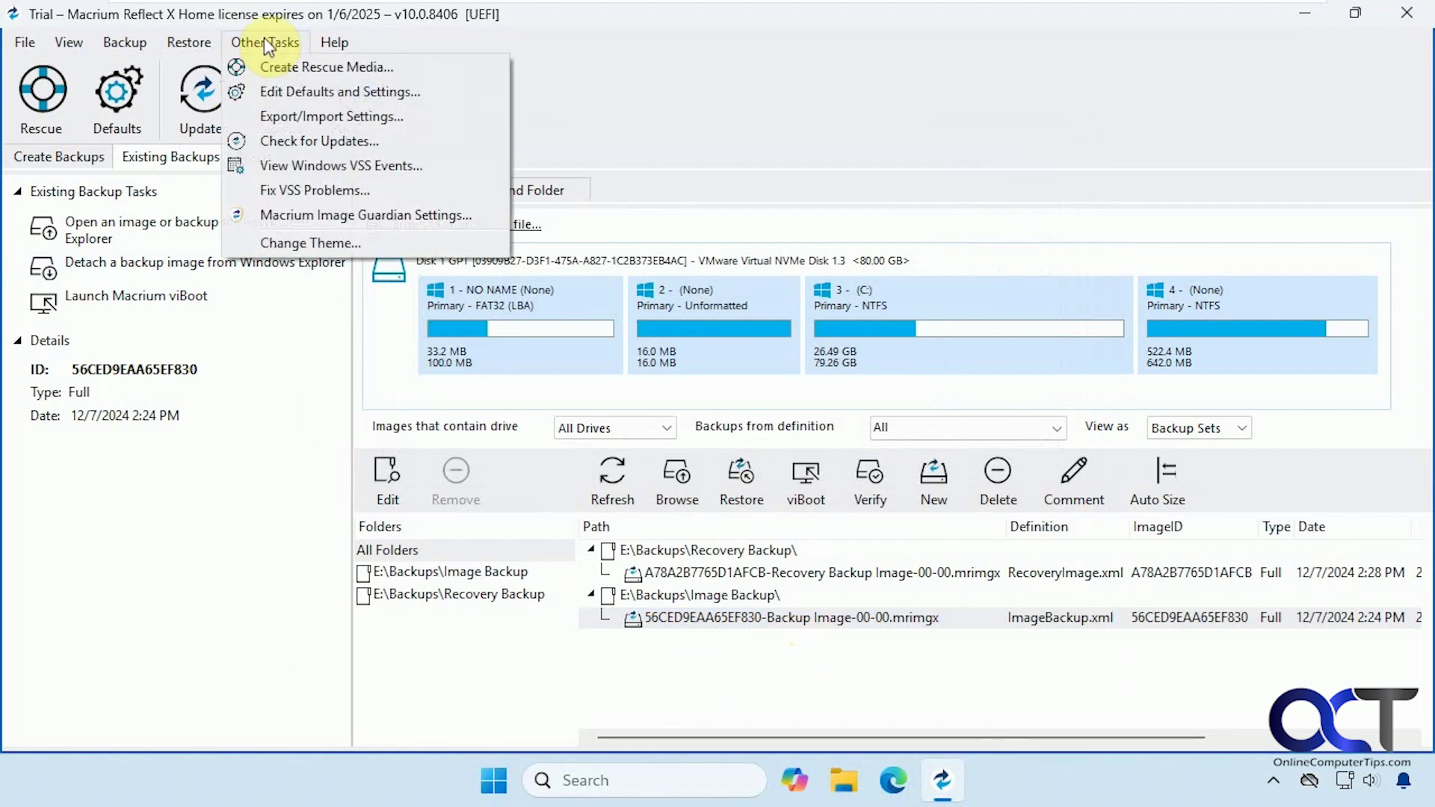
key("Escape")
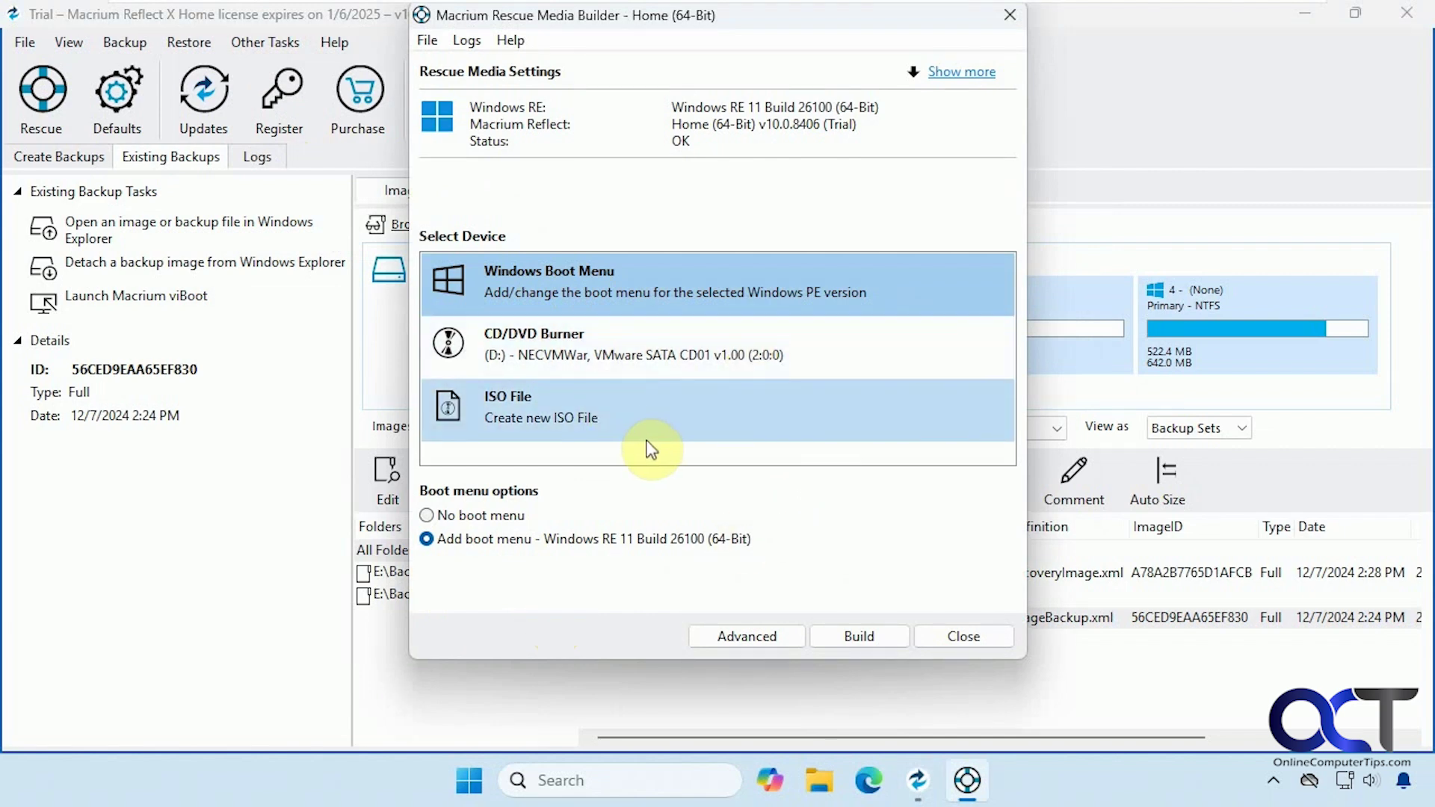
left_click(943, 636)
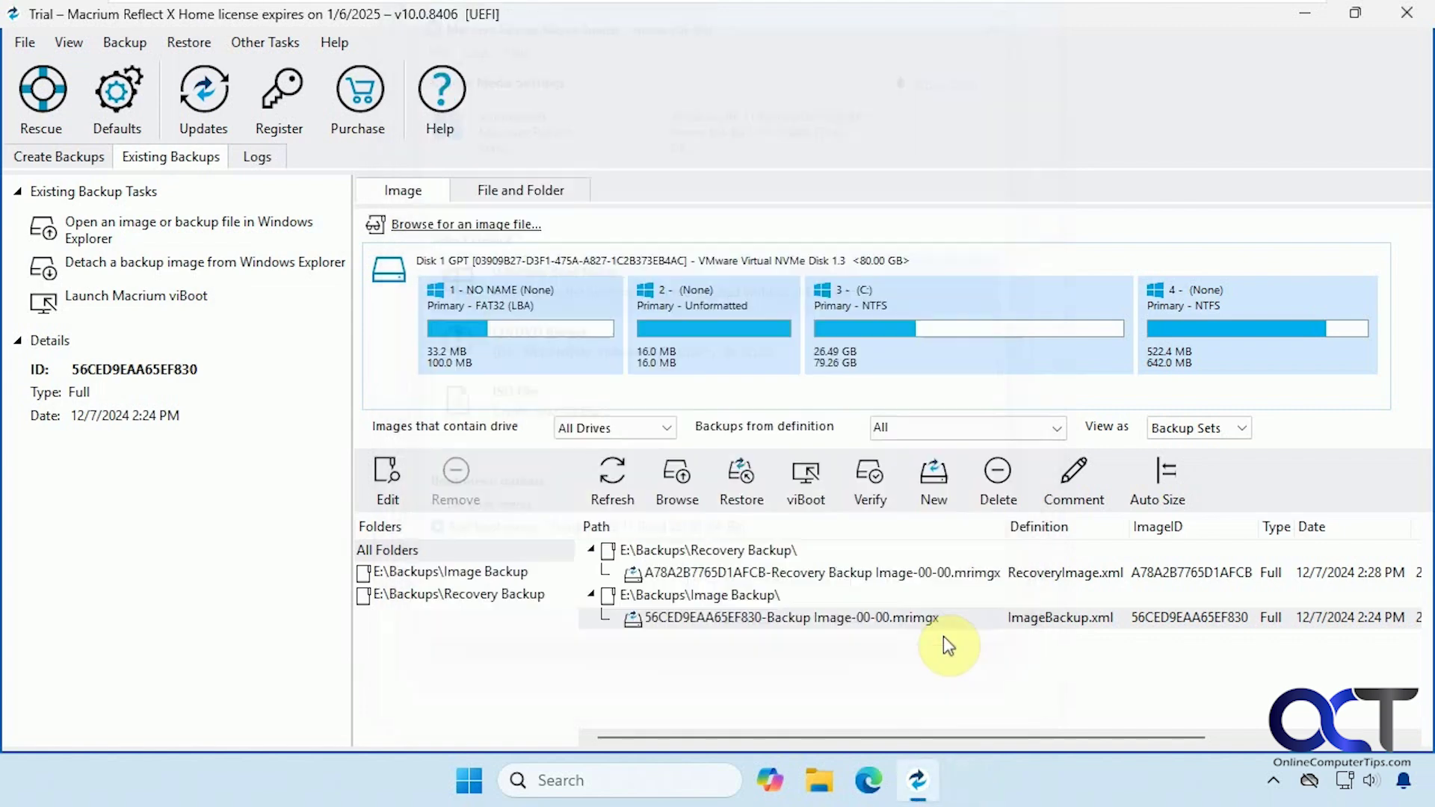
Show the Create Backups view listing Disk 1's partitions and the Data (E:) disk.
left_click(68, 160)
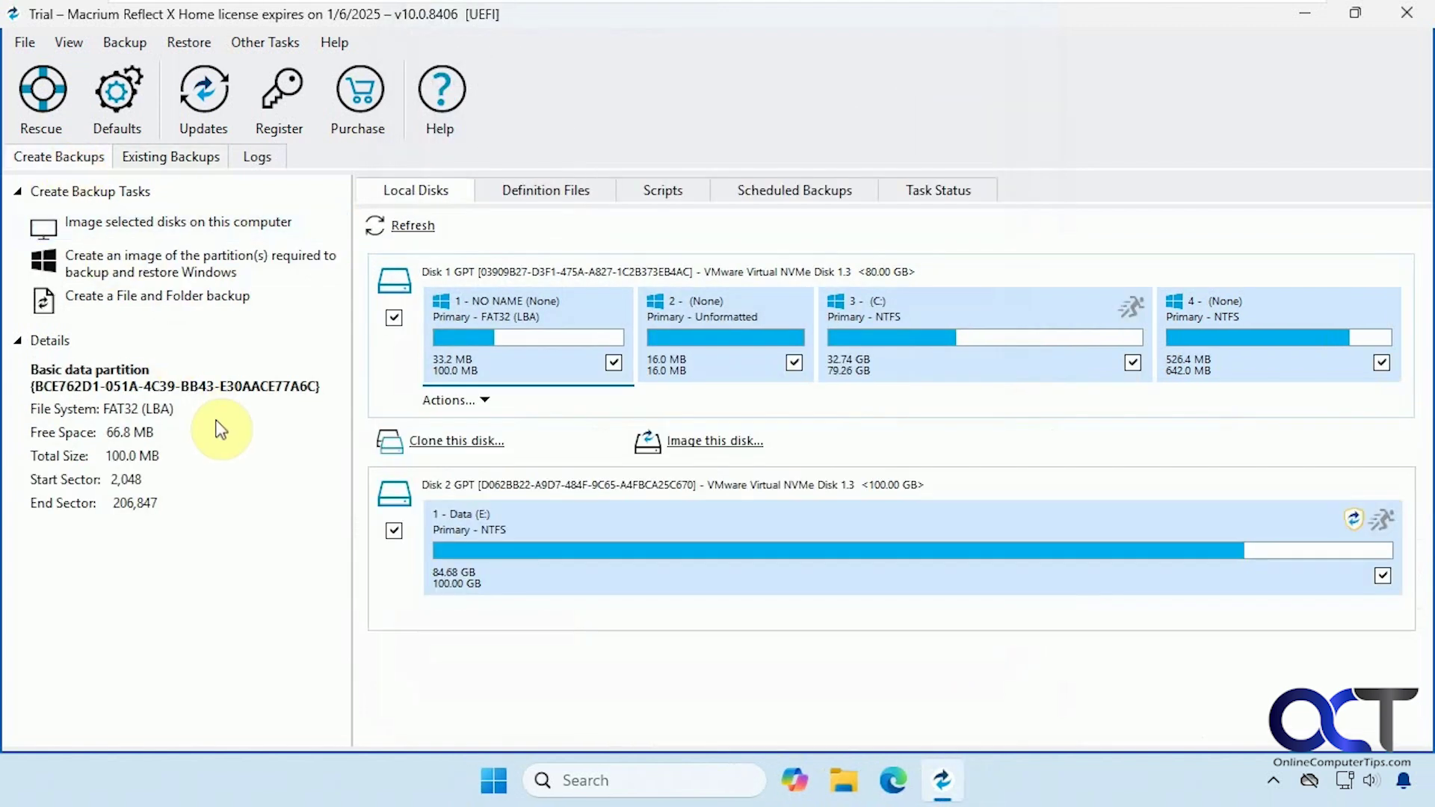